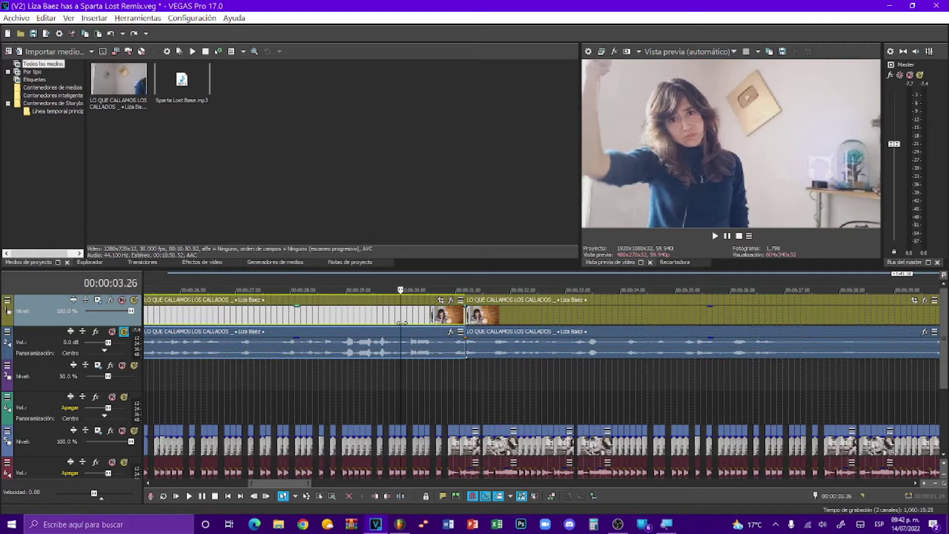
# Delete the selected section of the video and audio clip that precedes the split
pyautogui.press('Delete')
pyautogui.scroll(-3, 402, 323)
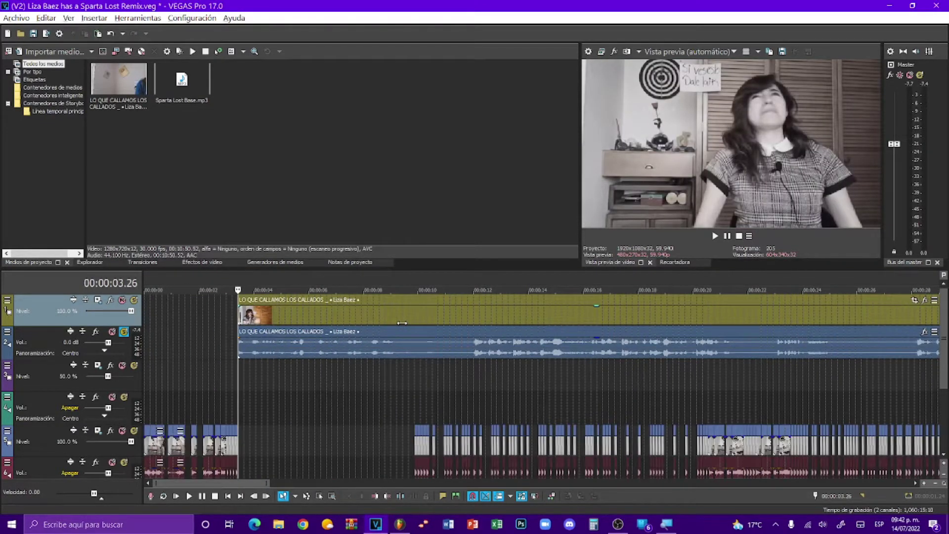
pyautogui.scroll(2, 402, 323)
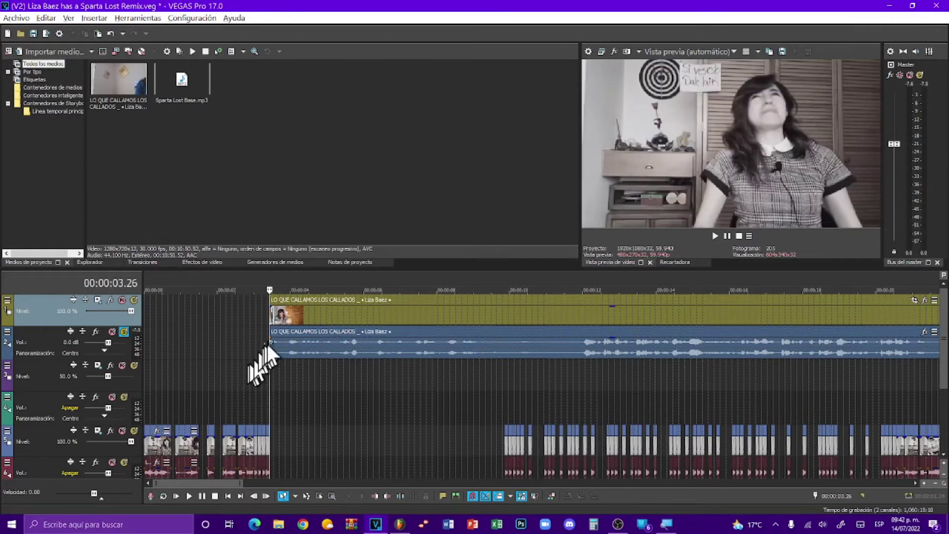
pyautogui.scroll(2, 299, 333)
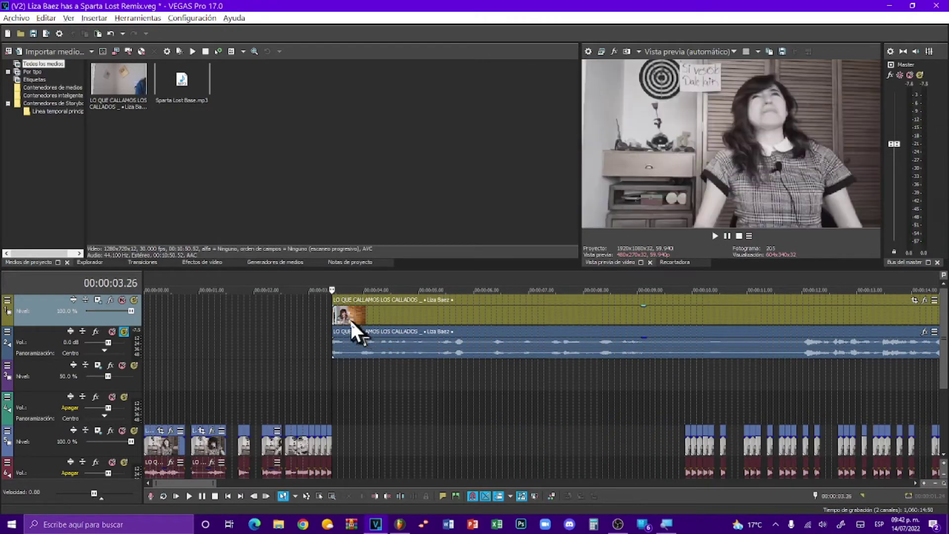
# Split the remaining clip at 00:00:03.39 and delete everything after the split, leaving a short sample
pyautogui.click(351, 319)
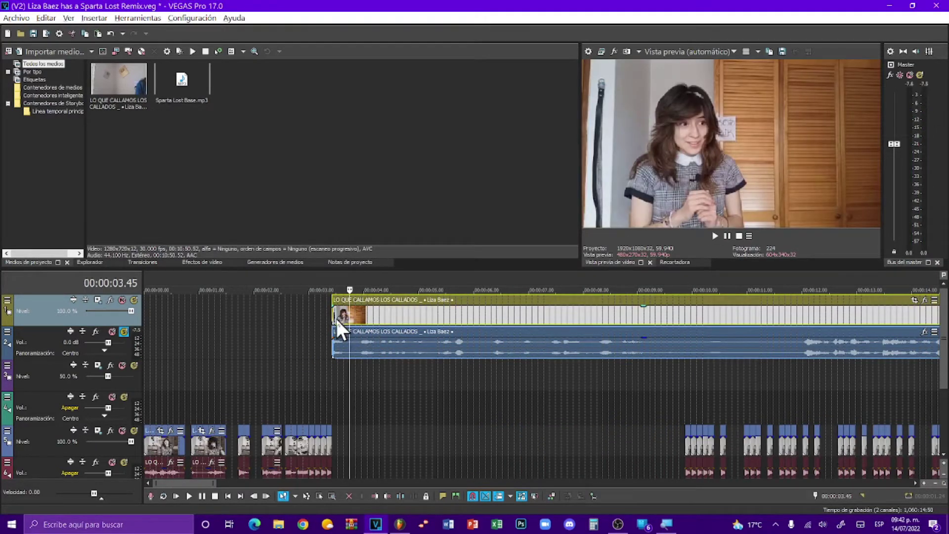
pyautogui.press('pageup')
pyautogui.press('s')
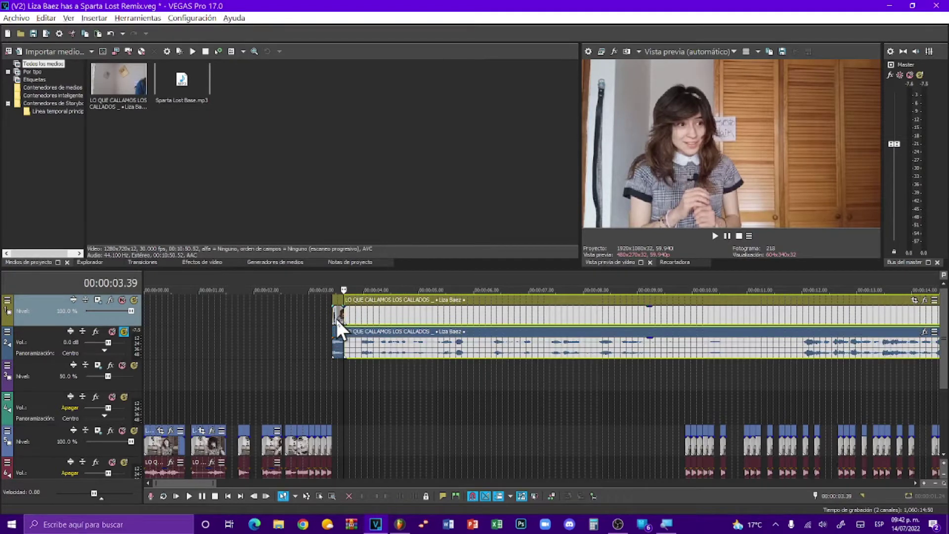
pyautogui.press('Delete')
# Play back the trimmed sample and mark a time selection over it from 00:00:03.26 to 00:00:03.39
pyautogui.press('space')
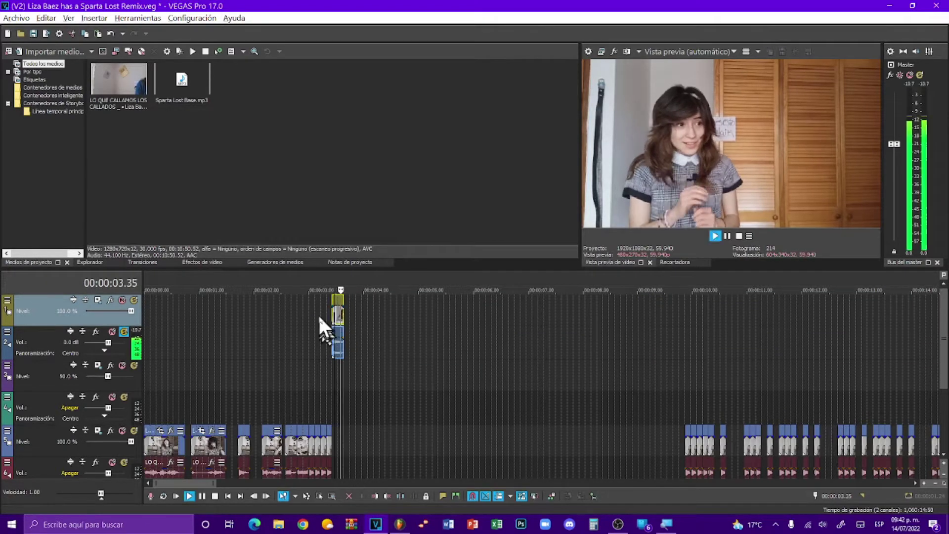
pyautogui.press('space')
pyautogui.click(332, 382)
pyautogui.press('space')
pyautogui.press('space')
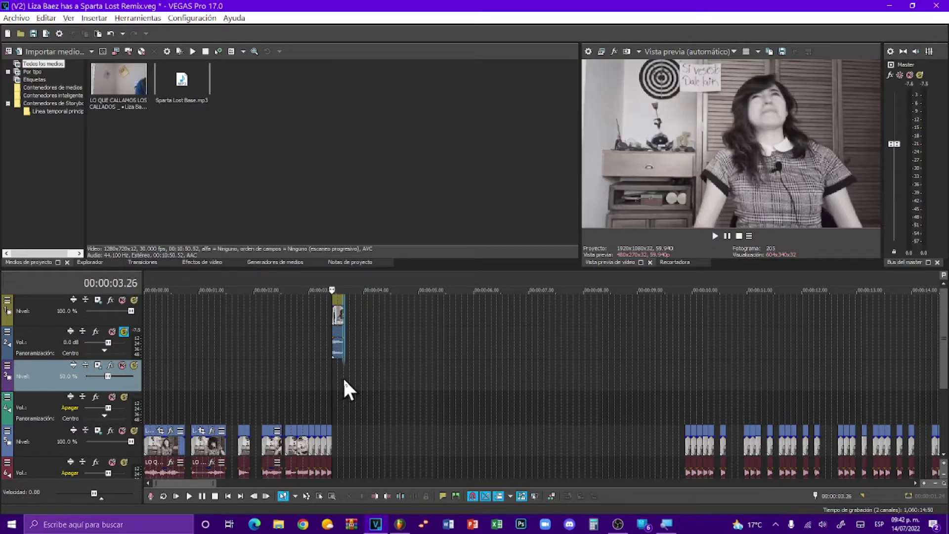
pyautogui.moveTo(343, 378); pyautogui.dragTo(333, 382)
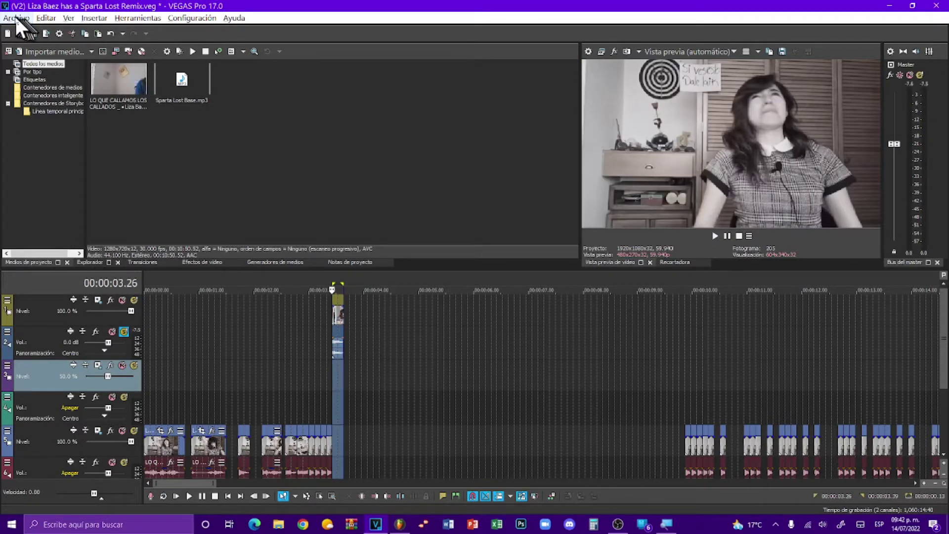
# Set up a render of the selection in Audio MP3 format with the "Audio estéreo VBR de máxima calidad" template
pyautogui.click(6, 20)
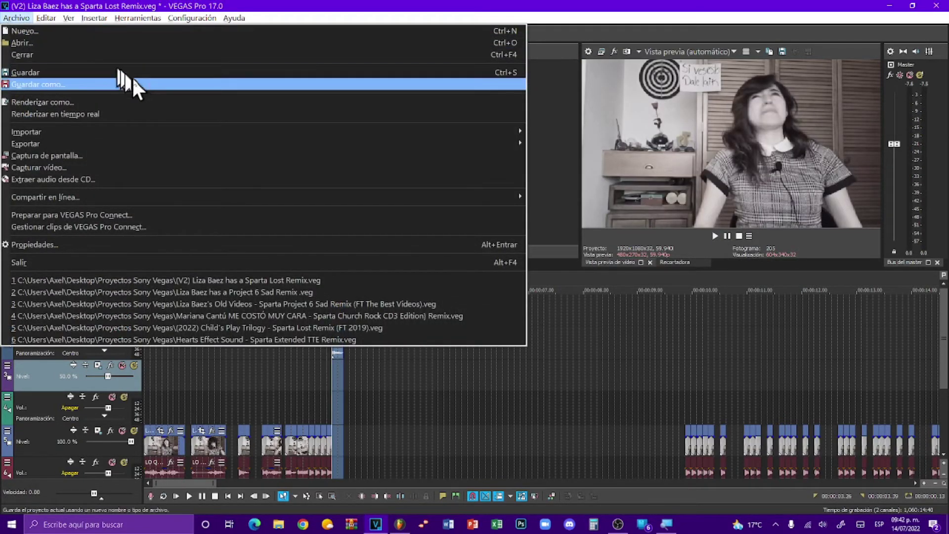
pyautogui.click(171, 103)
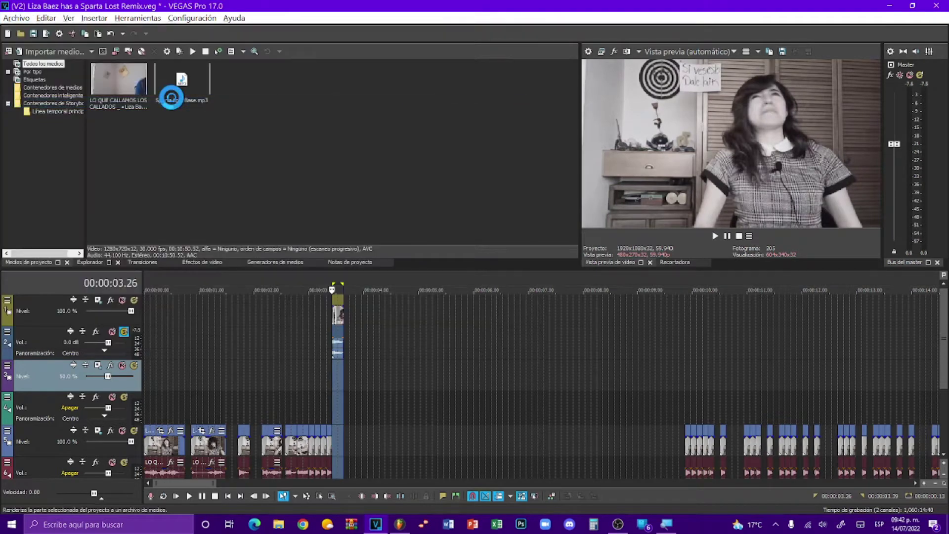
pyautogui.scroll(3, 381, 229)
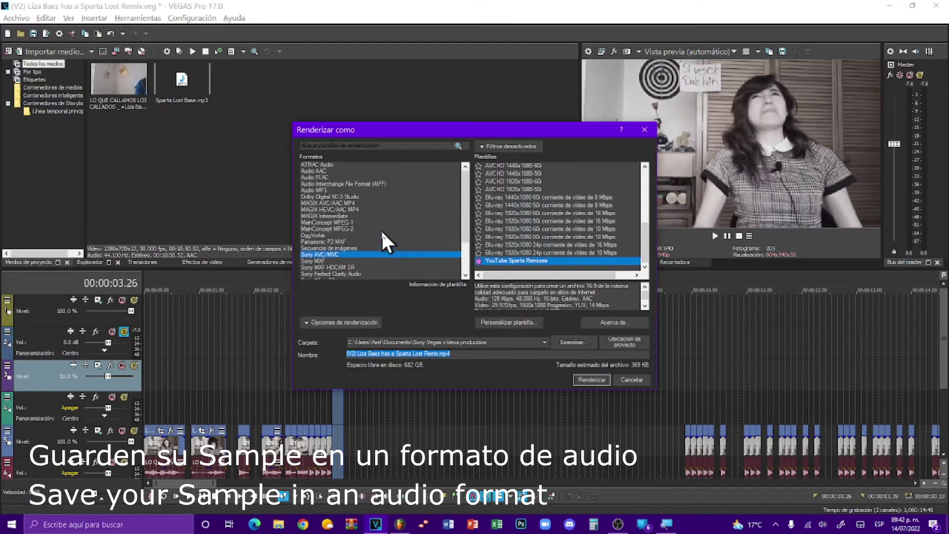
pyautogui.click(339, 192)
pyautogui.click(533, 221)
pyautogui.click(546, 229)
# Choose the "Sony Vegas audios producidos" folder in Documentos as the render destination
pyautogui.click(569, 342)
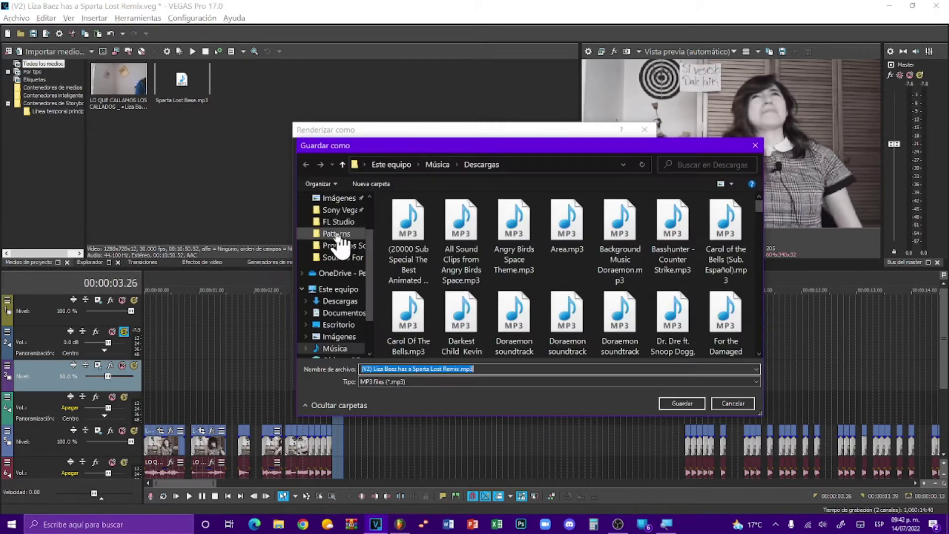
pyautogui.scroll(2, 321, 307)
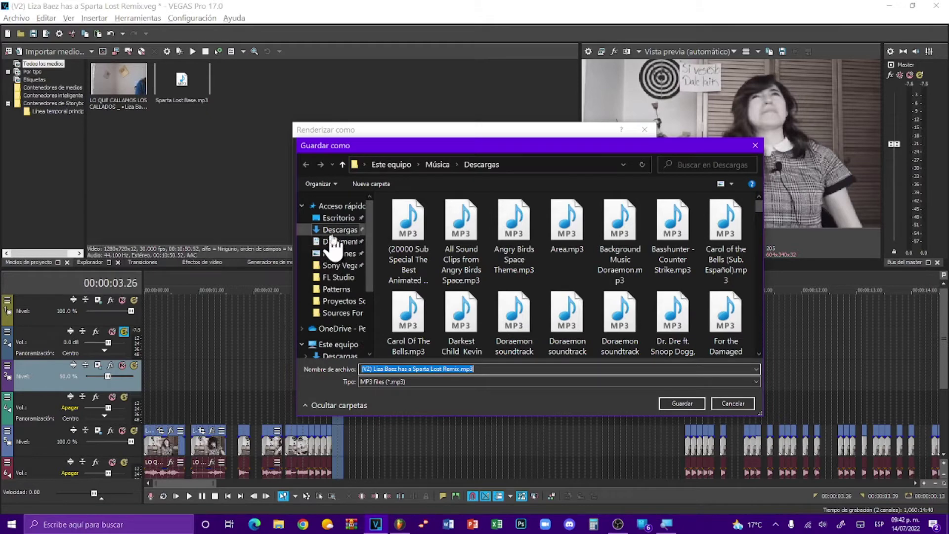
pyautogui.click(333, 241)
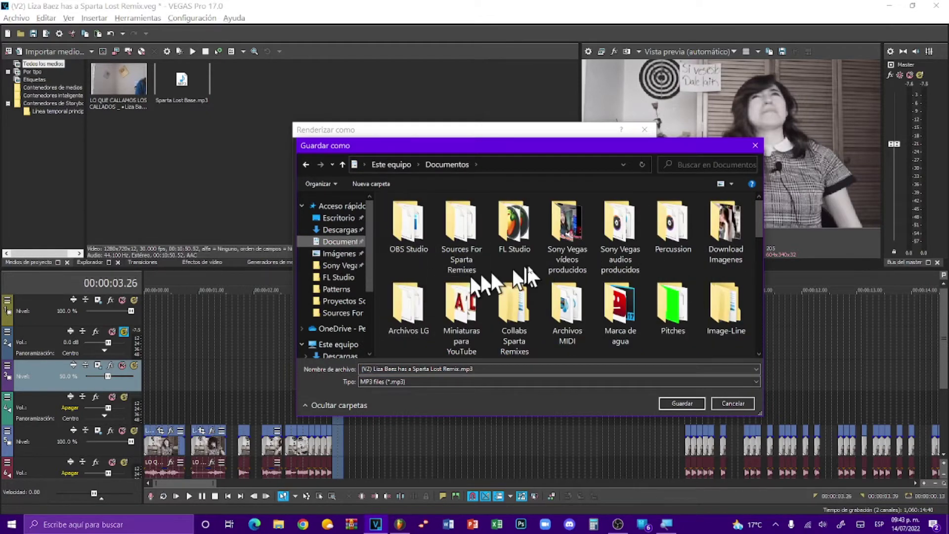
pyautogui.doubleClick(638, 269)
pyautogui.click(620, 233)
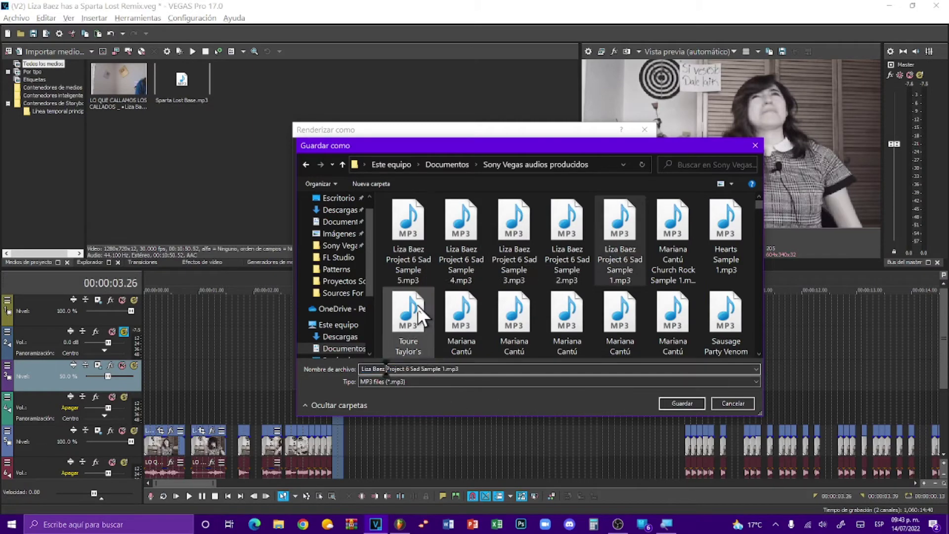
pyautogui.hotkey('ctrl', 'shift', 'Right')
pyautogui.hotkey('ctrl', 'shift', 'Right')
pyautogui.write('Lost')
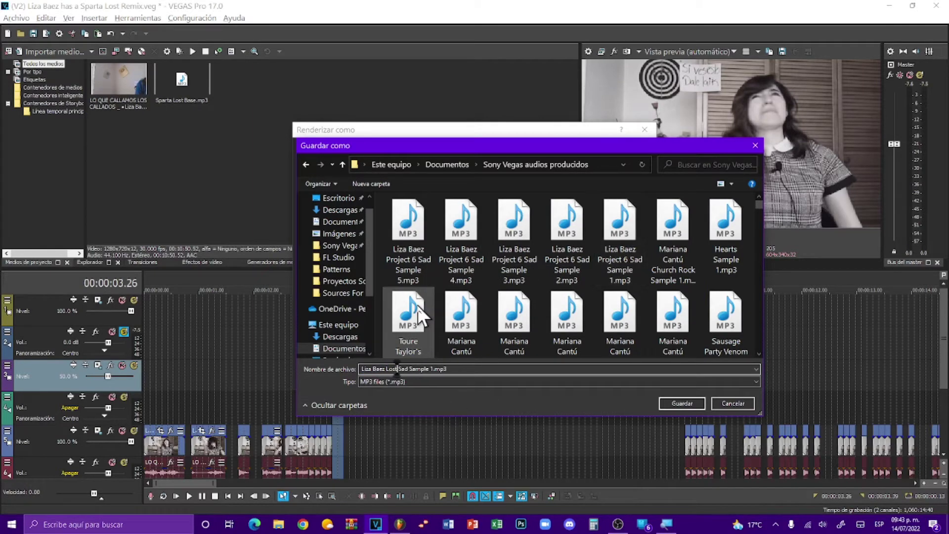
pyautogui.click(682, 403)
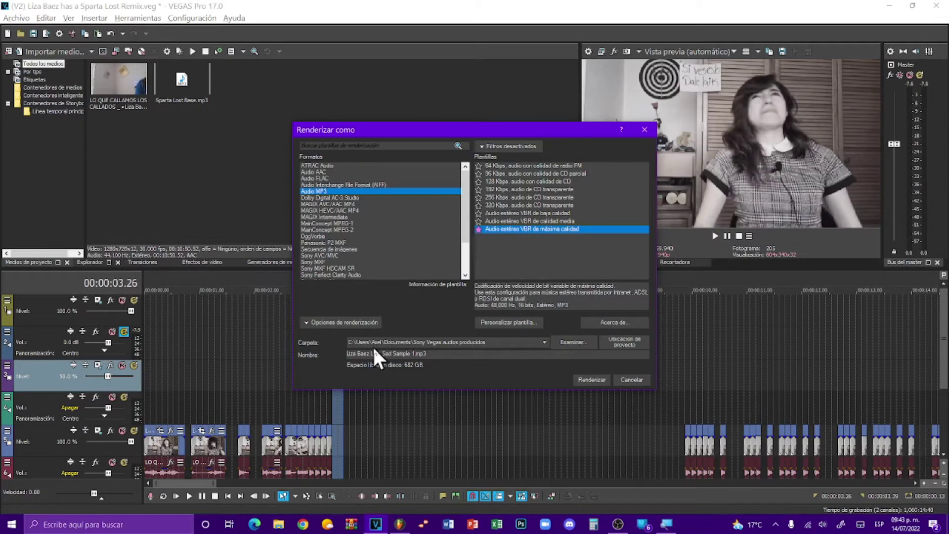
# Remove "Sad" from the output name to make it "Liza Baez Lost Sample 1.mp3" and render the sample
pyautogui.press('Delete')
pyautogui.press('Delete')
pyautogui.press('Delete')
pyautogui.press('BackSpace')
pyautogui.press('Return')
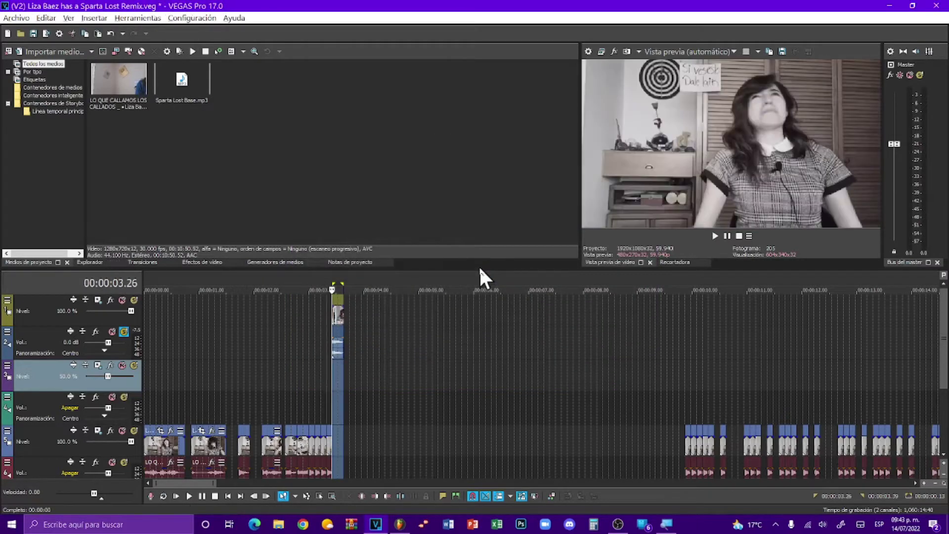
# Switch to FL Studio, add the rendered "Liza Baez Lost Sample 1" file to the playlist, and show all channels in the Channel rack
pyautogui.hotkey('alt', 'Tab')
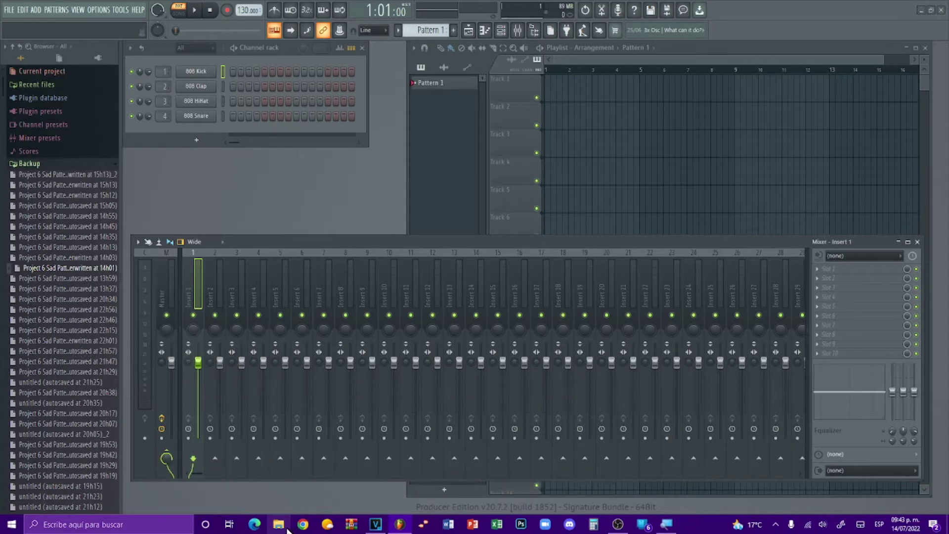
pyautogui.click(279, 525)
pyautogui.click(511, 346)
pyautogui.doubleClick(731, 361)
pyautogui.moveTo(583, 326); pyautogui.dragTo(554, 101)
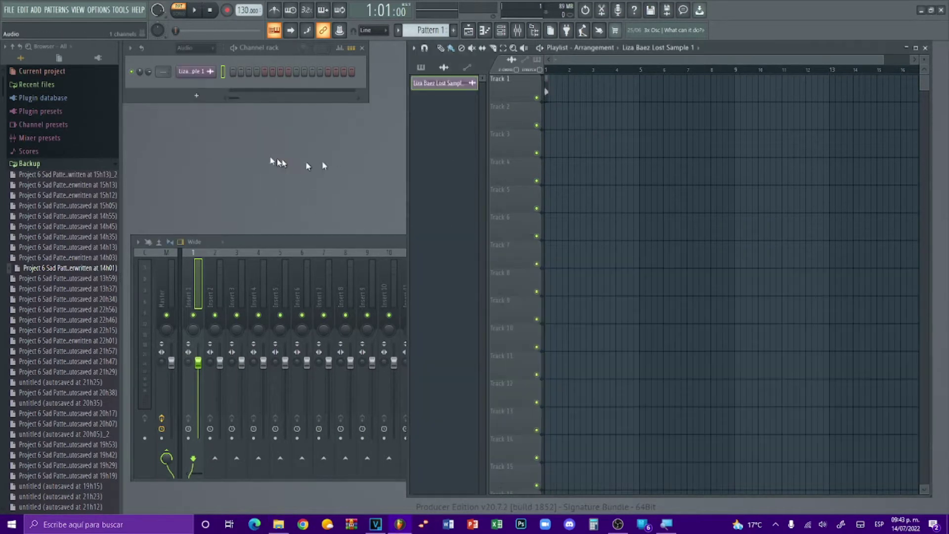
pyautogui.click(189, 49)
pyautogui.click(188, 58)
# Switch playback to song mode and play the sample from the playlist
pyautogui.scroll(6, 613, 121)
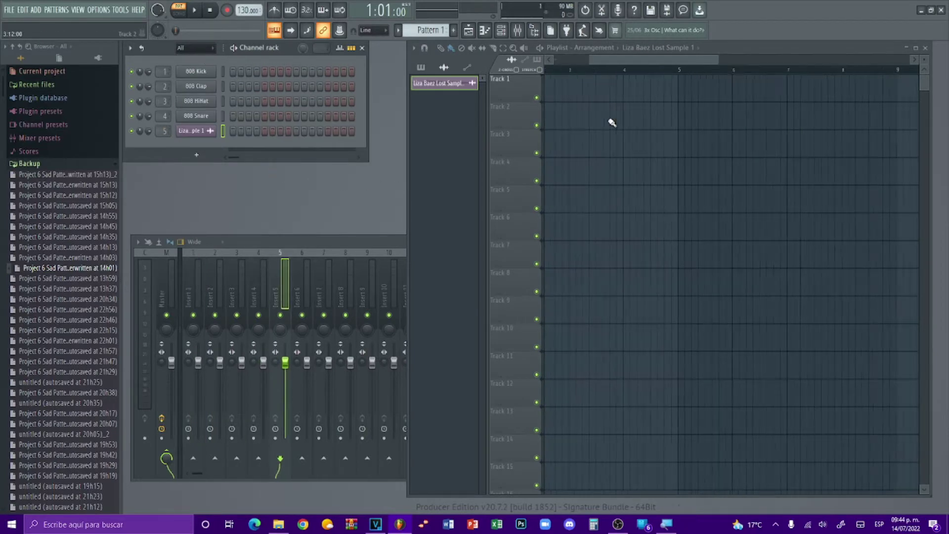
pyautogui.moveTo(612, 61); pyautogui.dragTo(534, 71)
pyautogui.moveTo(778, 85); pyautogui.dragTo(784, 154)
pyautogui.press('l')
pyautogui.press('space')
pyautogui.moveTo(559, 60); pyautogui.dragTo(495, 72)
pyautogui.press('space')
# Extend the sample's clip at the start of Track 1 to about half a bar and play it back
pyautogui.scroll(-6, 624, 142)
pyautogui.scroll(-2, 620, 138)
pyautogui.scroll(1, 562, 104)
pyautogui.moveTo(554, 92); pyautogui.dragTo(564, 94)
pyautogui.press('space')
pyautogui.press('space')
# Load Melodyne into the first effect slot of mixer track Insert 5
pyautogui.click(307, 257)
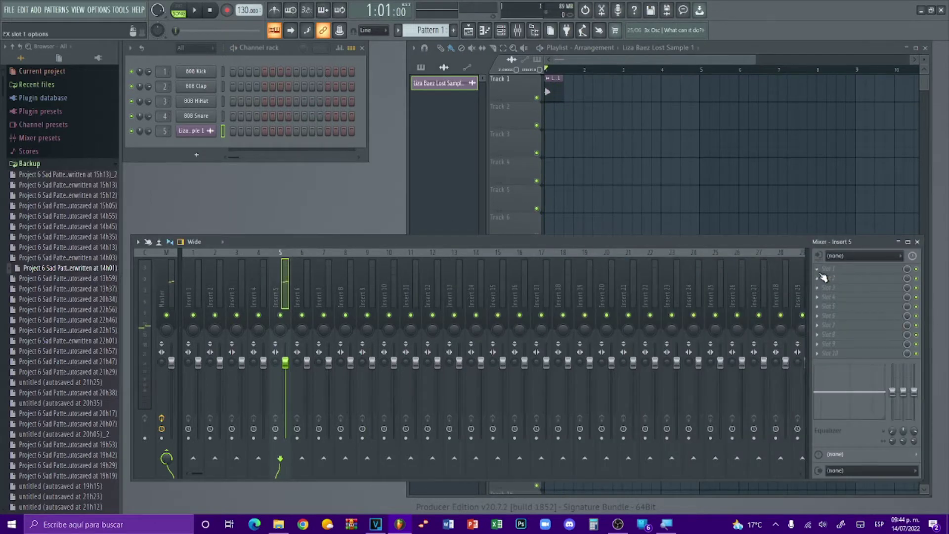
pyautogui.click(825, 279)
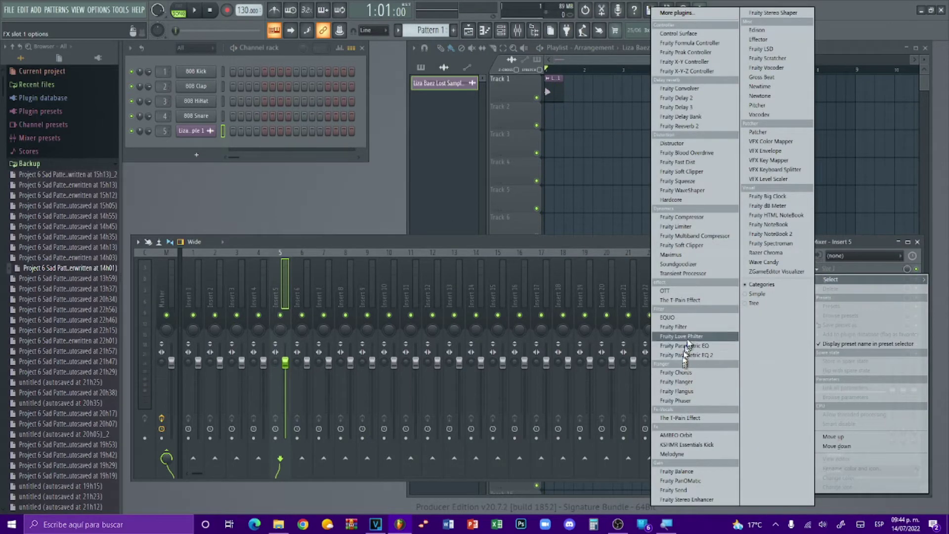
pyautogui.click(703, 454)
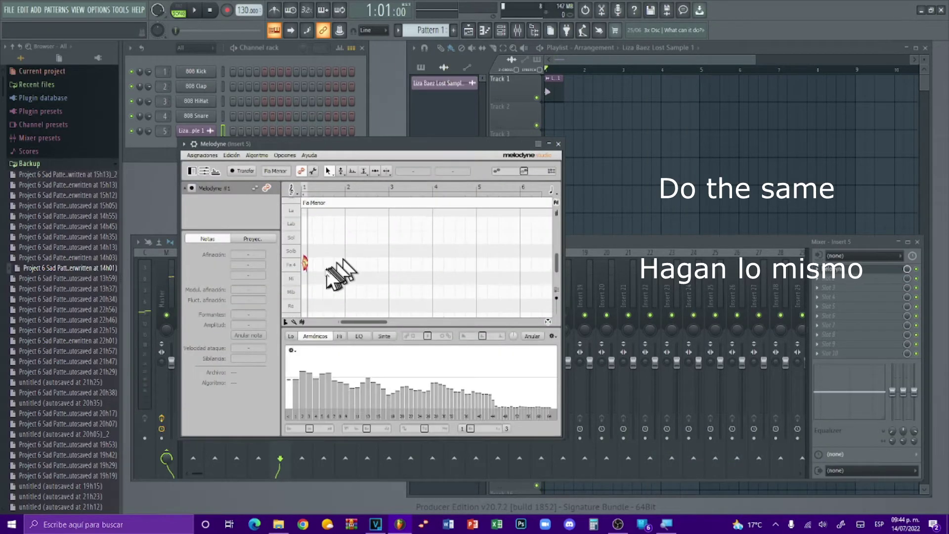
# Stretch the sample's note in Melodyne to end at about 2.4 on the ruler and play it back
pyautogui.click(305, 265)
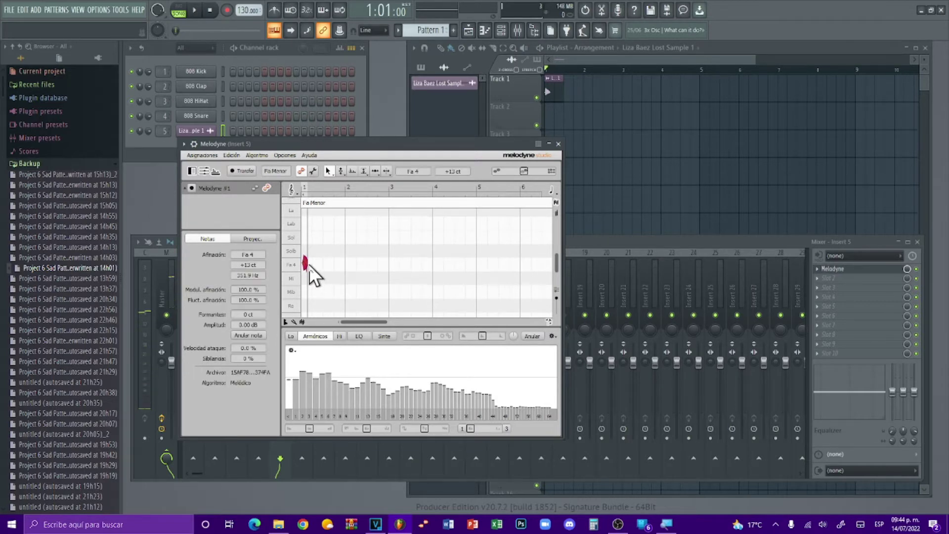
pyautogui.moveTo(307, 263); pyautogui.dragTo(327, 266)
pyautogui.press('space')
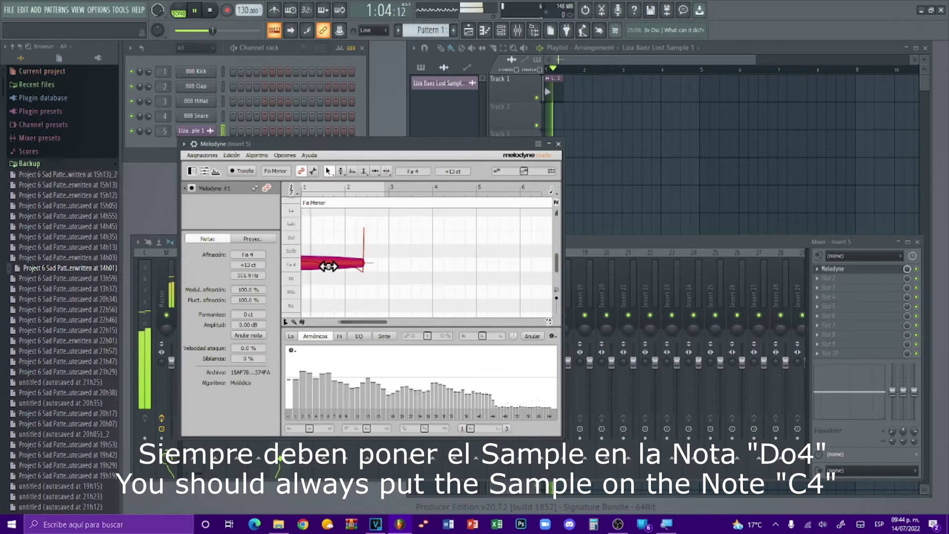
# Lower the sample's note from Fa 4 to Do 4 while listening to the playback
pyautogui.moveTo(333, 263); pyautogui.dragTo(347, 305)
pyautogui.scroll(-1, 344, 253)
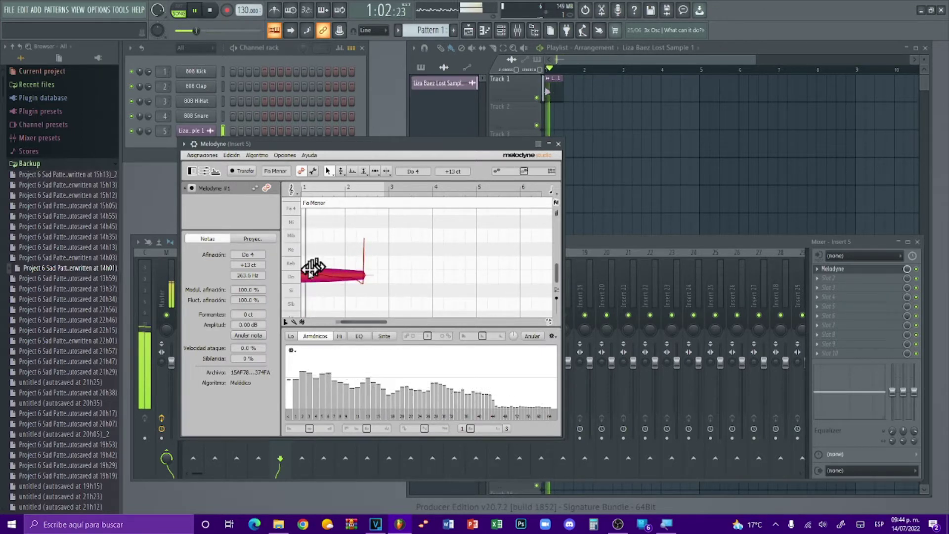
pyautogui.moveTo(318, 276)
pyautogui.mouseDown()
pyautogui.moveTo(326, 269)
pyautogui.moveTo(315, 269)
pyautogui.mouseUp()
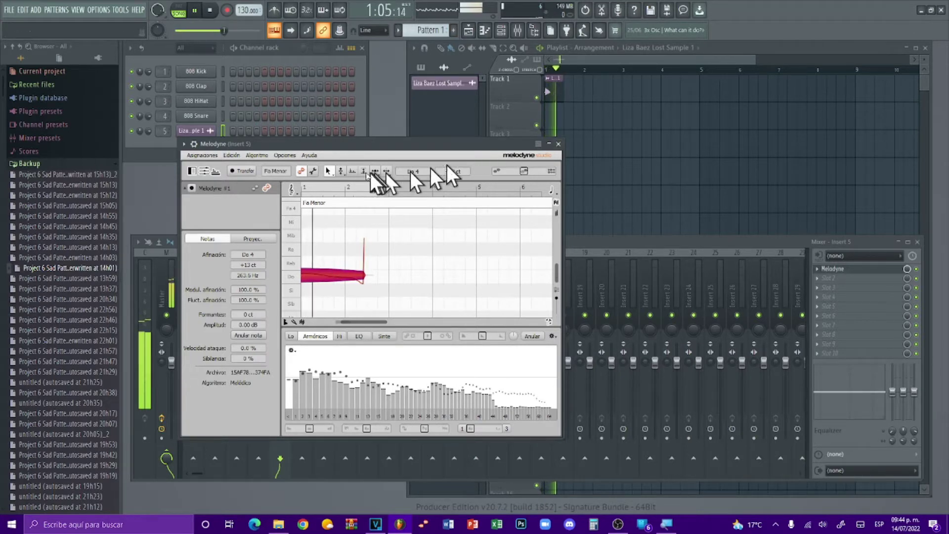
pyautogui.press('space')
# Apply the pitch correction macro to the note with pitch centre and pitch drift both at 100 %
pyautogui.click(229, 154)
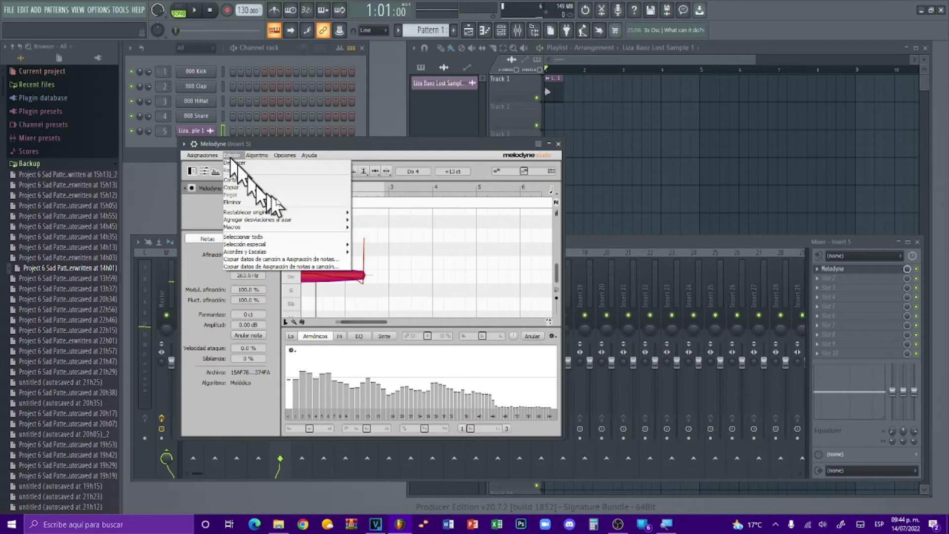
pyautogui.moveTo(343, 229)
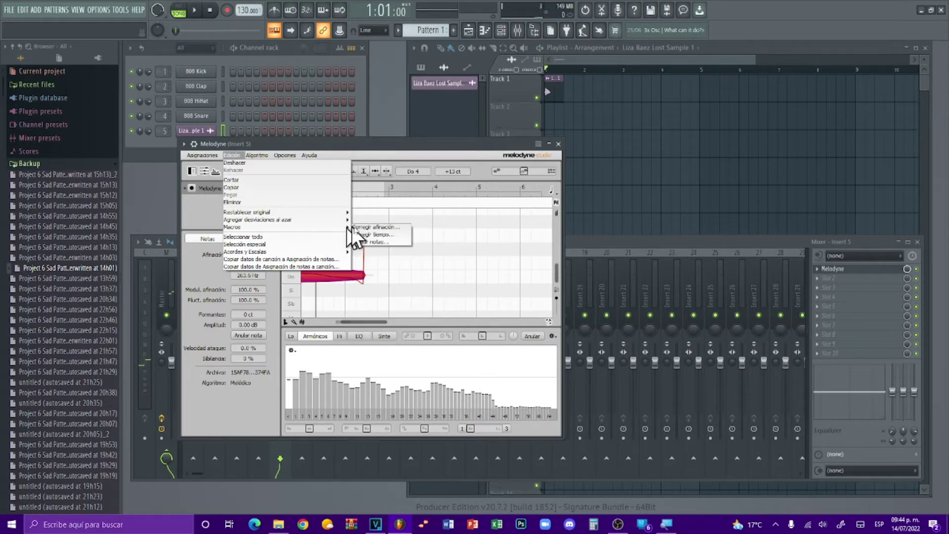
pyautogui.click(374, 228)
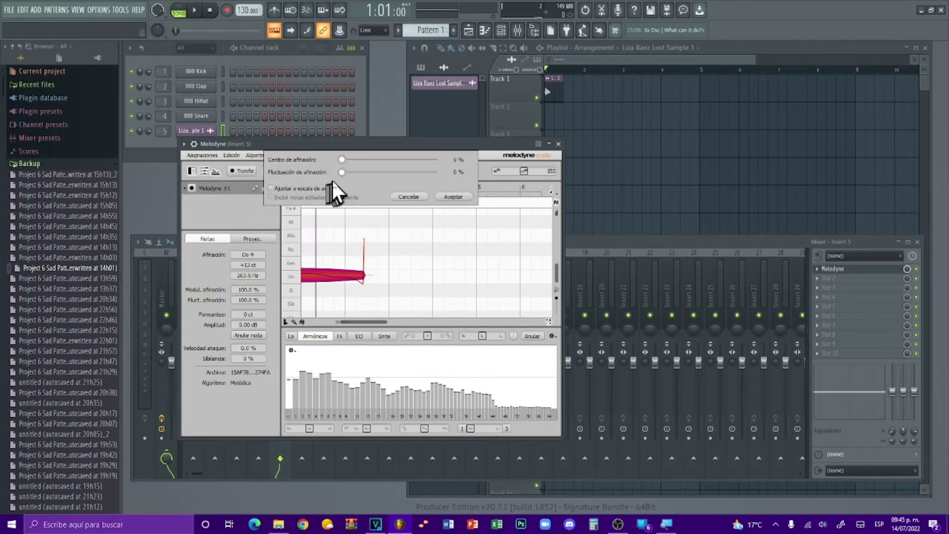
pyautogui.moveTo(340, 170); pyautogui.dragTo(398, 189)
pyautogui.moveTo(343, 160); pyautogui.dragTo(479, 166)
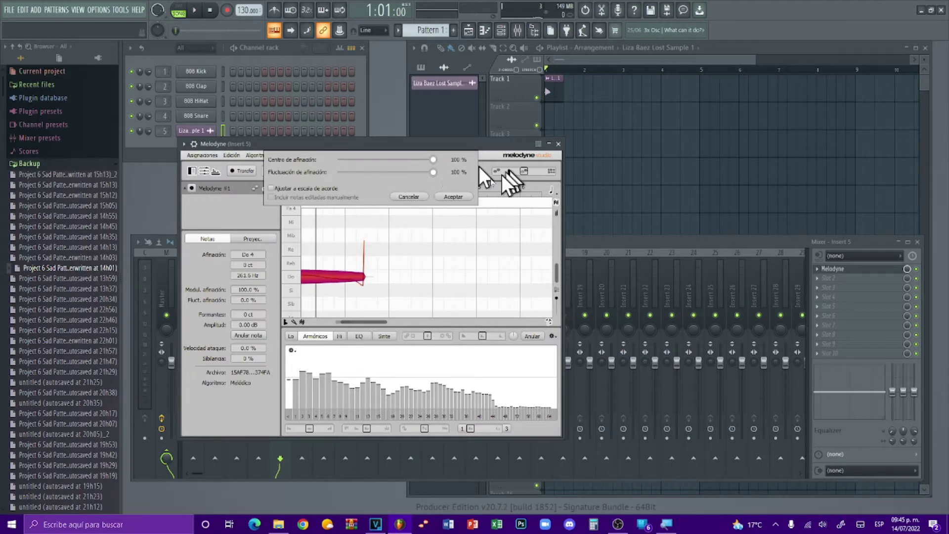
pyautogui.click(458, 197)
# Shift the start of the tuned note earlier during playback and close the Melodyne window
pyautogui.press('space')
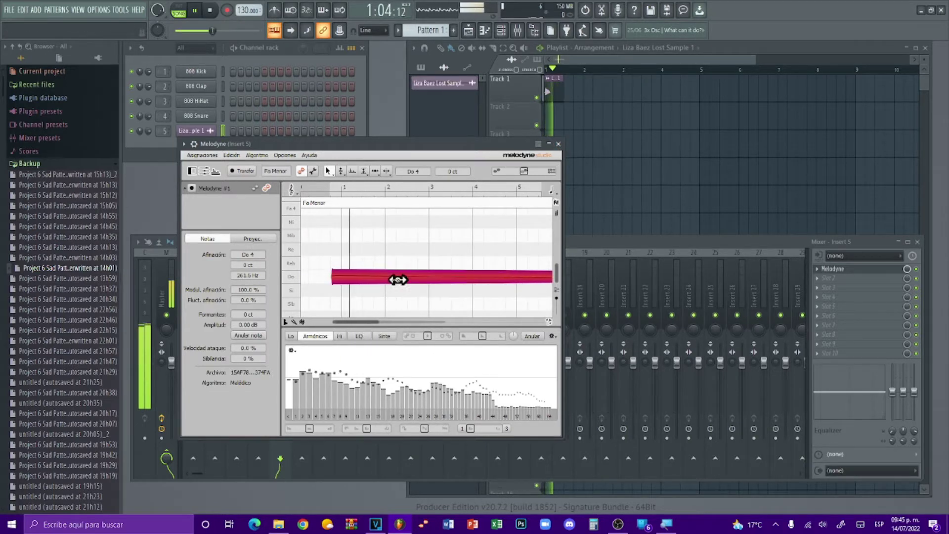
pyautogui.moveTo(399, 277); pyautogui.dragTo(384, 278)
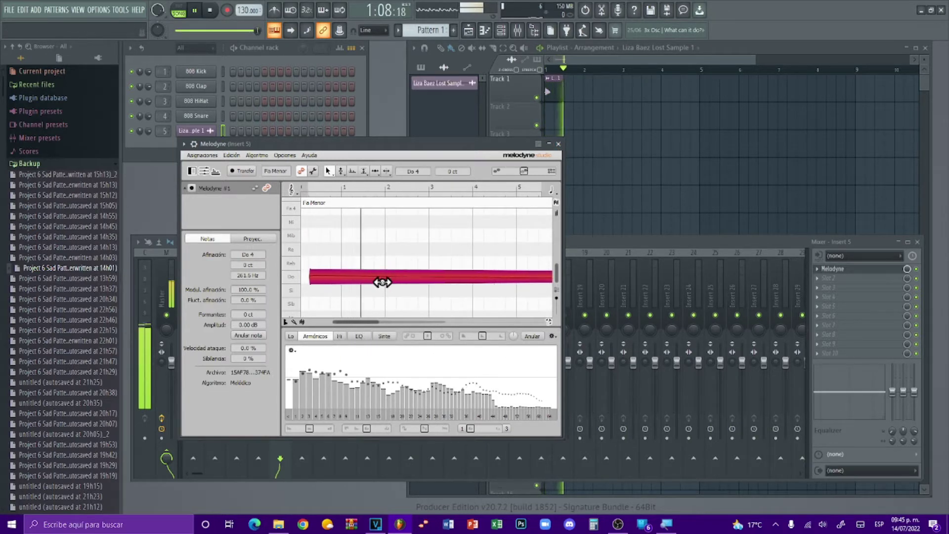
pyautogui.click(559, 144)
pyautogui.press('space')
# Export the tuned sample from FL Studio as an audio file
pyautogui.click(2, 7)
pyautogui.moveTo(85, 88)
pyautogui.click(195, 108)
pyautogui.doubleClick(109, 110)
pyautogui.click(117, 110)
pyautogui.click(340, 236)
pyautogui.click(503, 265)
pyautogui.click(550, 397)
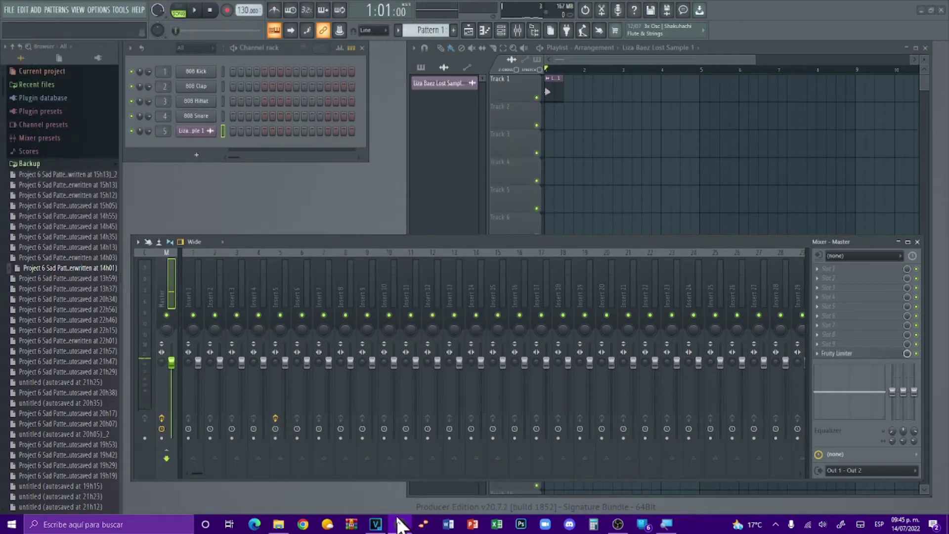
# Open a new FL Studio window and place Sparta Lost Base.mp3 from the music downloads folder at the start of Track 1
pyautogui.rightClick(401, 525)
pyautogui.click(375, 468)
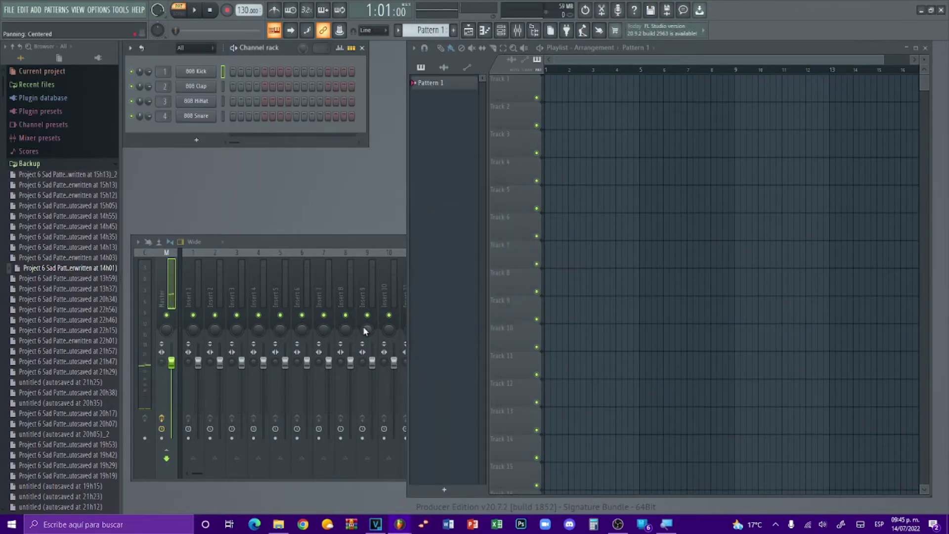
pyautogui.press('super+e')
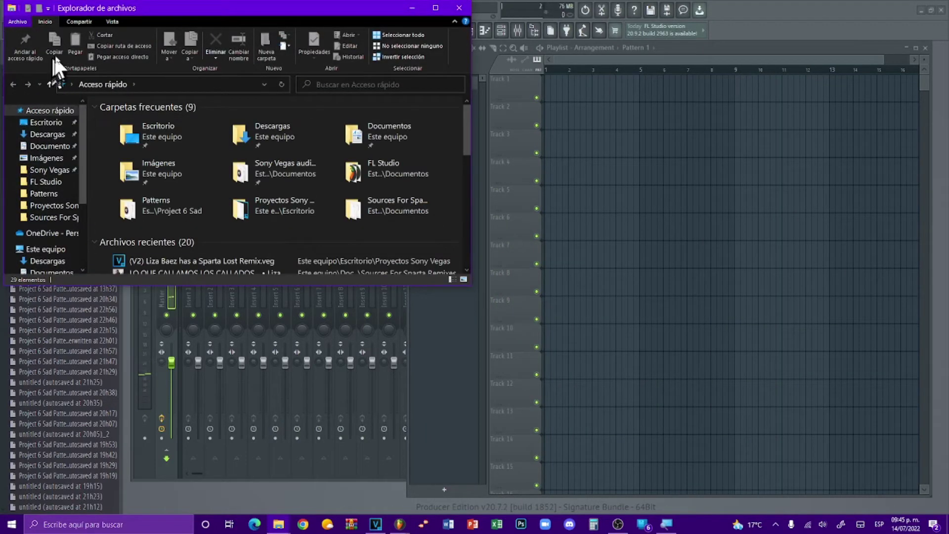
pyautogui.click(31, 147)
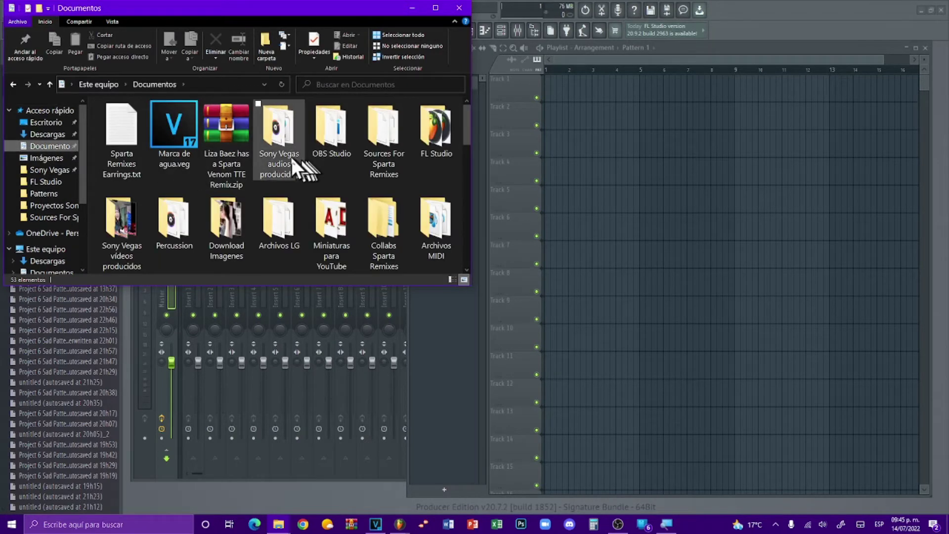
pyautogui.click(291, 157)
pyautogui.scroll(-3, 57, 217)
pyautogui.scroll(-2, 57, 218)
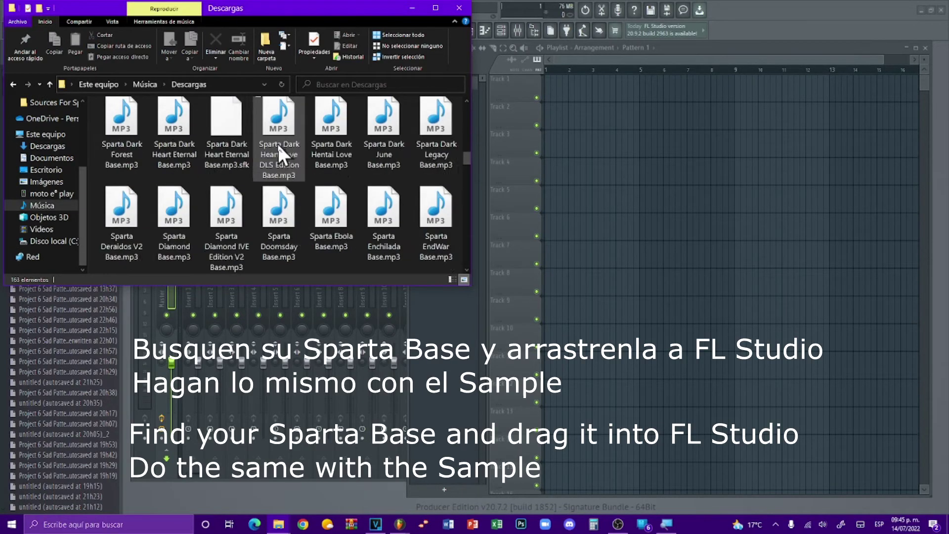
pyautogui.scroll(-10, 279, 155)
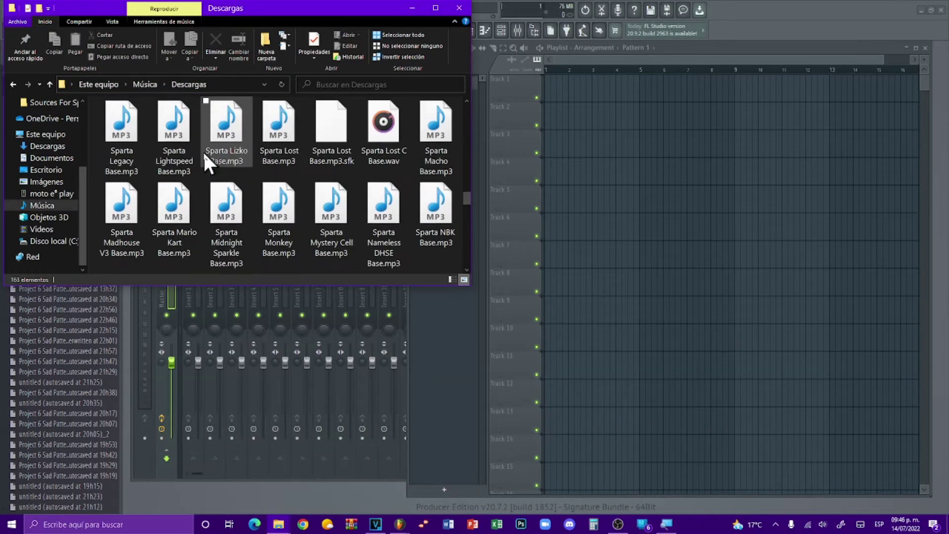
pyautogui.scroll(2, 204, 154)
pyautogui.moveTo(279, 202); pyautogui.dragTo(554, 92)
# Show all channels in the channel rack and set the project tempo to 140 BPM
pyautogui.hotkey('alt', 'Tab')
pyautogui.hotkey('alt', 'Tab')
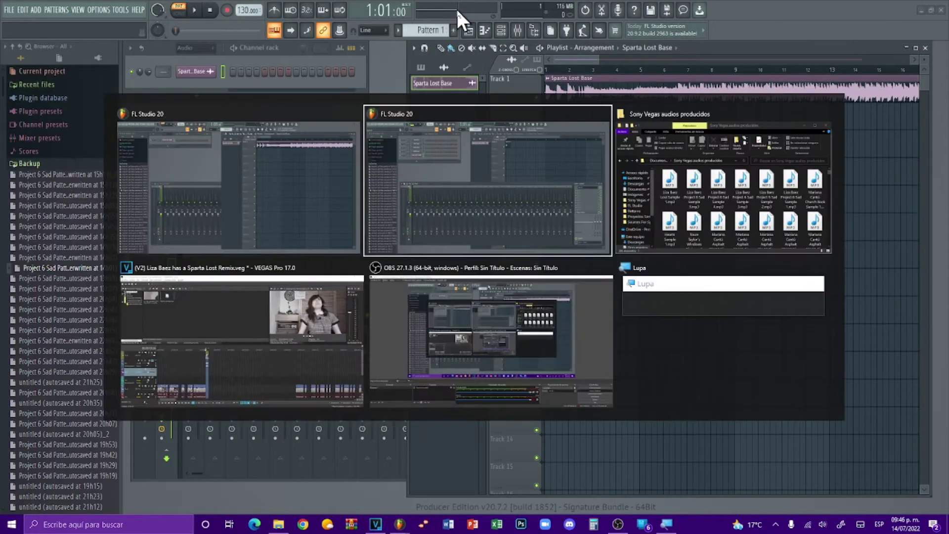
pyautogui.click(195, 48)
pyautogui.click(186, 59)
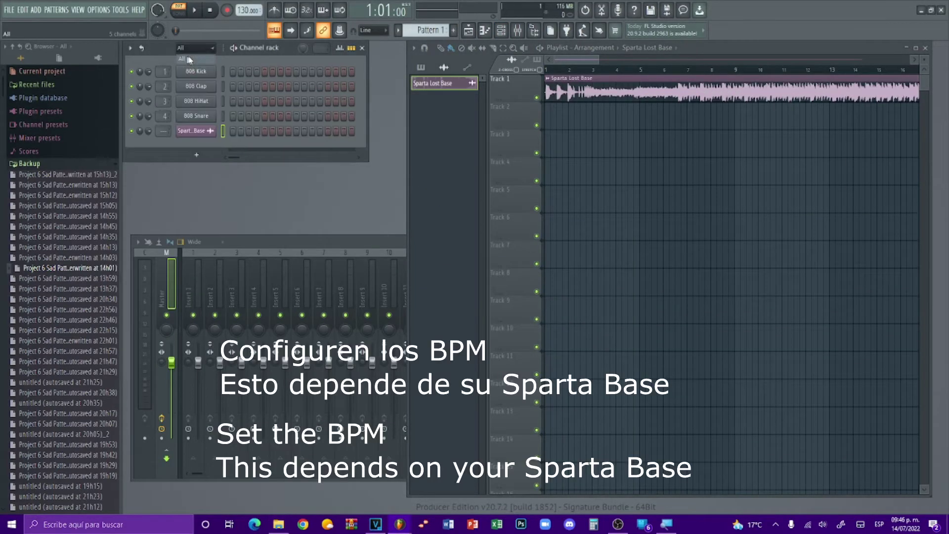
pyautogui.rightClick(250, 5)
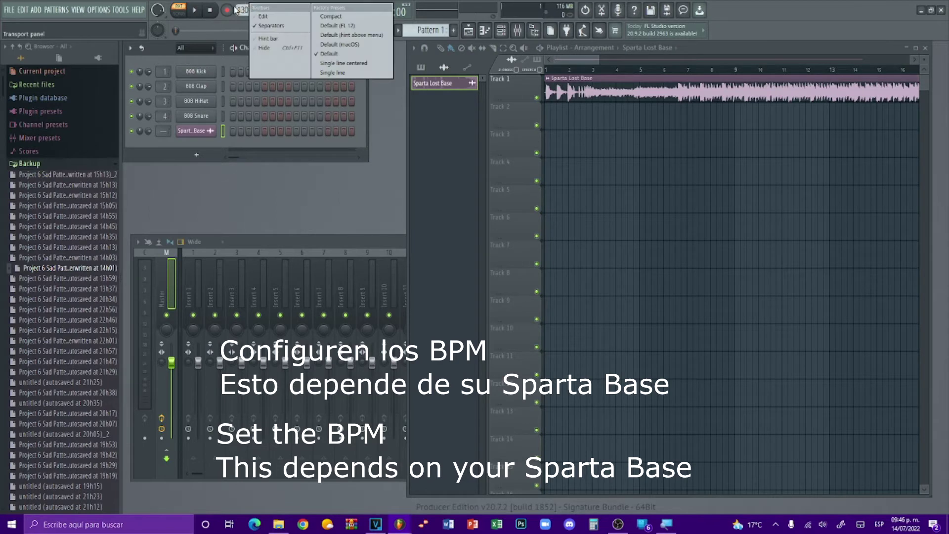
pyautogui.click(238, 11)
pyautogui.rightClick(238, 12)
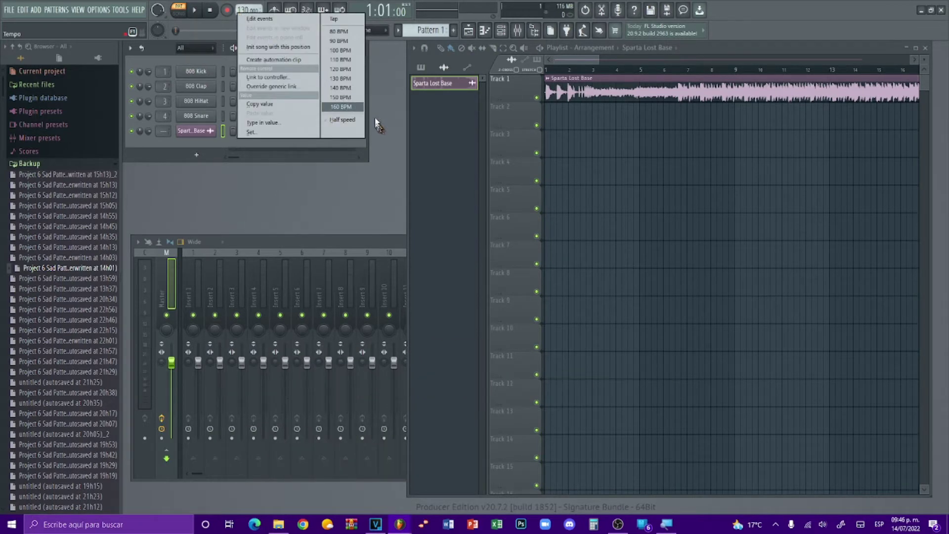
pyautogui.click(346, 88)
# Switch to song mode, then route the Sparta Lost Base channel to mixer track 5 with its volume at 79 %
pyautogui.click(179, 10)
pyautogui.press('space')
pyautogui.moveTo(165, 131); pyautogui.dragTo(164, 116)
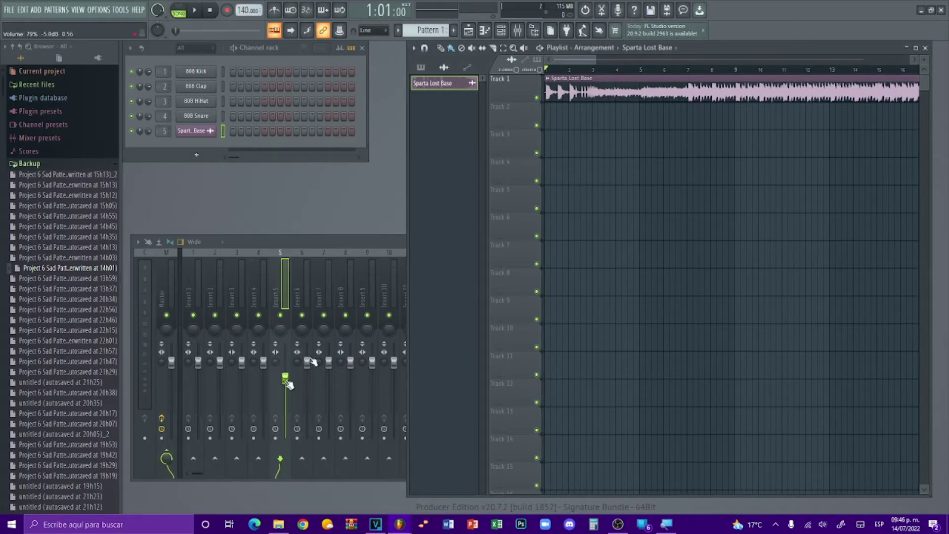
pyautogui.scroll(8, 621, 116)
pyautogui.moveTo(563, 60); pyautogui.dragTo(559, 95)
pyautogui.scroll(3, 547, 87)
pyautogui.scroll(-10, 708, 150)
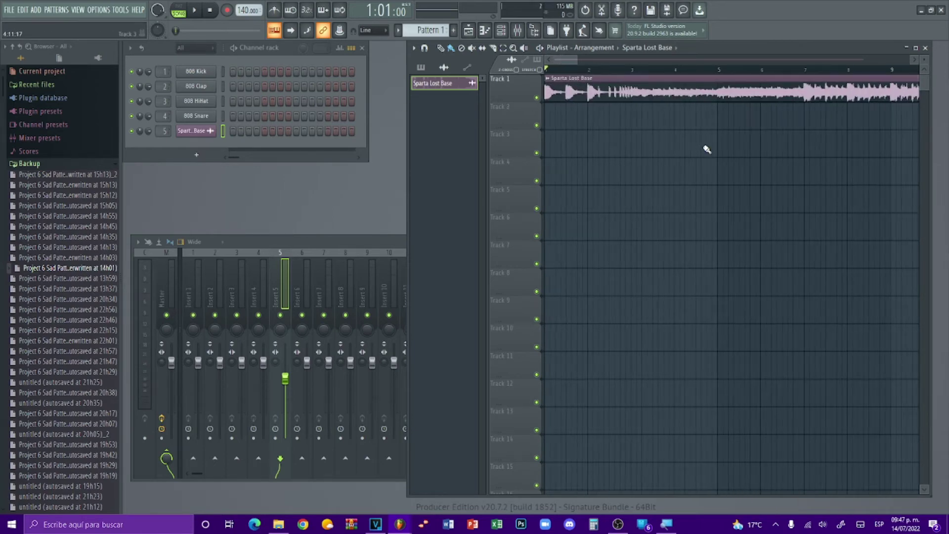
# Load the tuned vocal Lost Sample 1 MP3 into the first channel, normalize it and cut the silence at its start
pyautogui.hotkey('alt', 'Tab')
pyautogui.moveTo(585, 332); pyautogui.dragTo(207, 75)
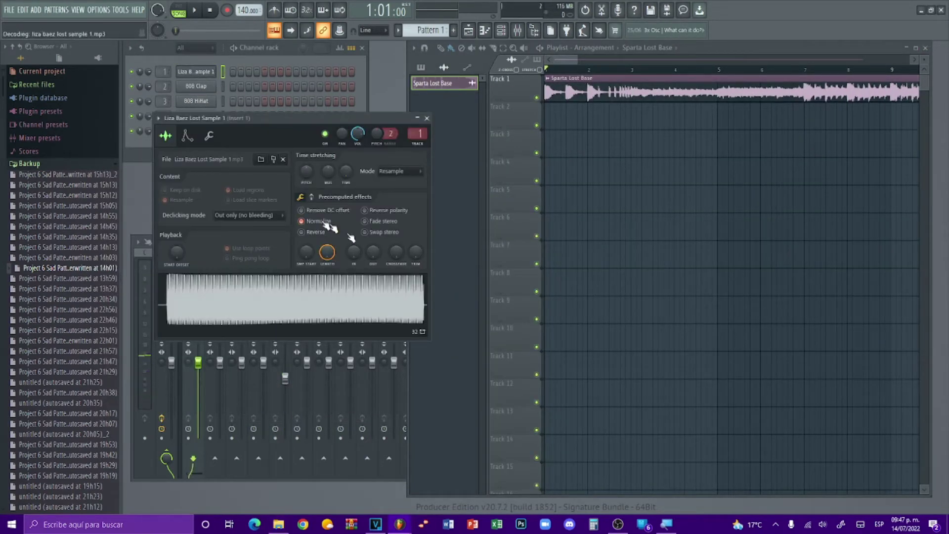
pyautogui.moveTo(306, 254); pyautogui.dragTo(306, 245)
pyautogui.press('q')
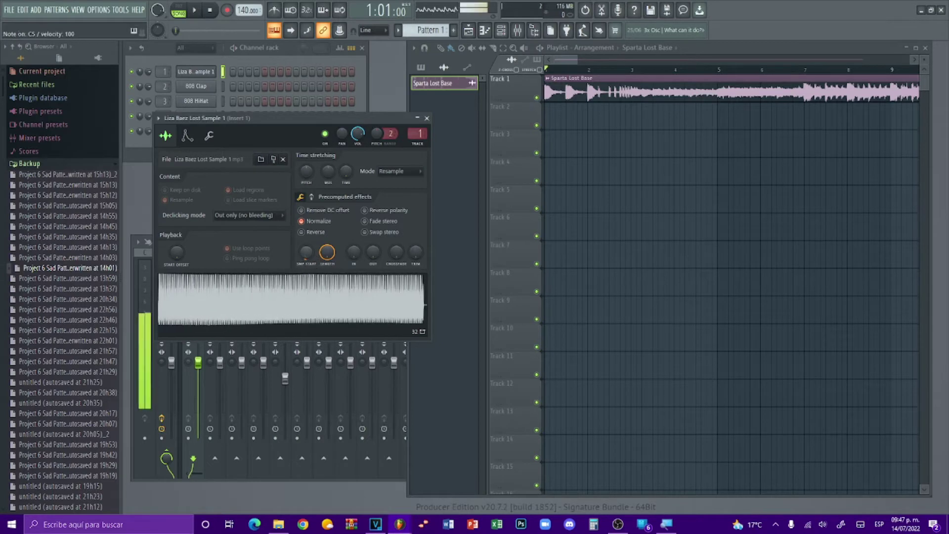
# Adjust the vocal sample's silence trimming and crossfade, with loop points in use
pyautogui.click(187, 136)
pyautogui.click(168, 139)
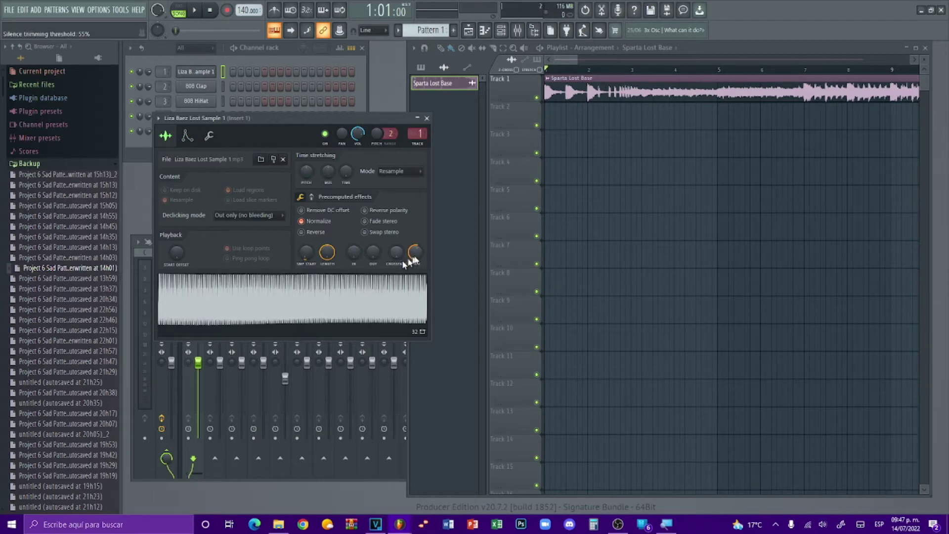
pyautogui.moveTo(413, 257); pyautogui.dragTo(413, 297)
pyautogui.moveTo(398, 265); pyautogui.dragTo(416, 257)
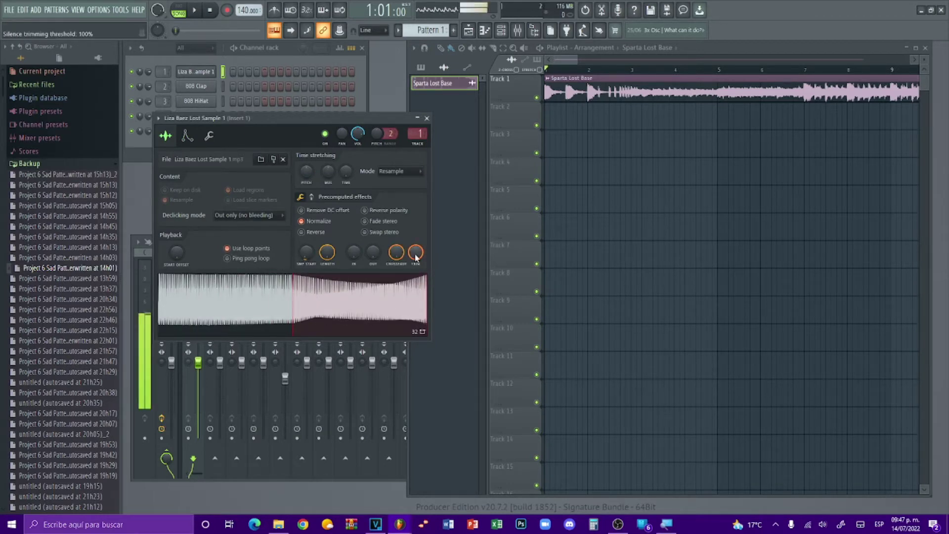
pyautogui.moveTo(415, 253); pyautogui.dragTo(416, 277)
# Enable the sample's volume envelope with attack, hold and sustain at zero, audition it and close the channel settings
pyautogui.click(187, 139)
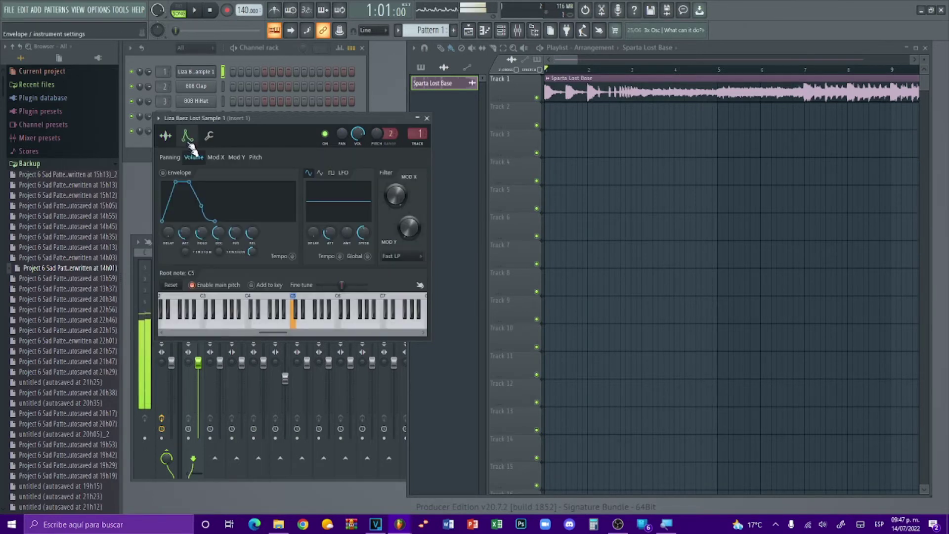
pyautogui.press('q')
pyautogui.press('z')
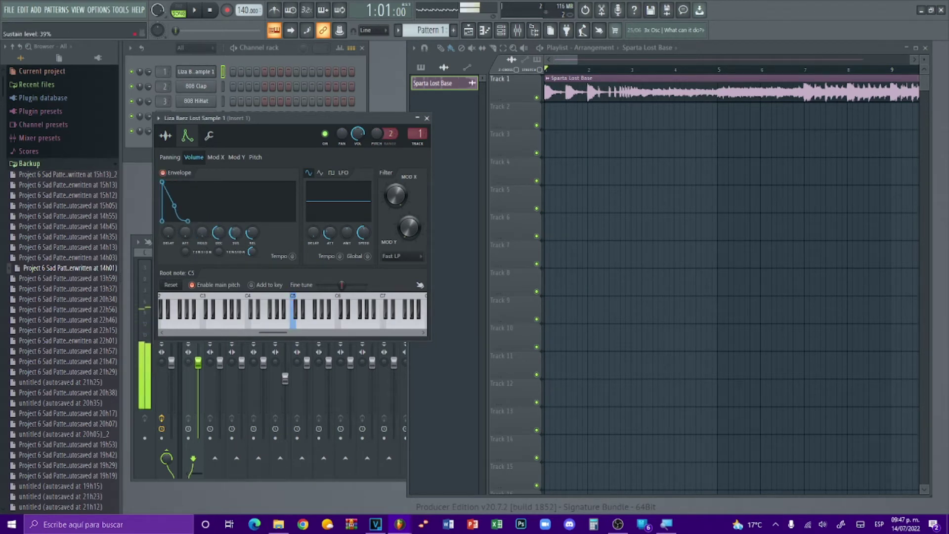
pyautogui.press('z')
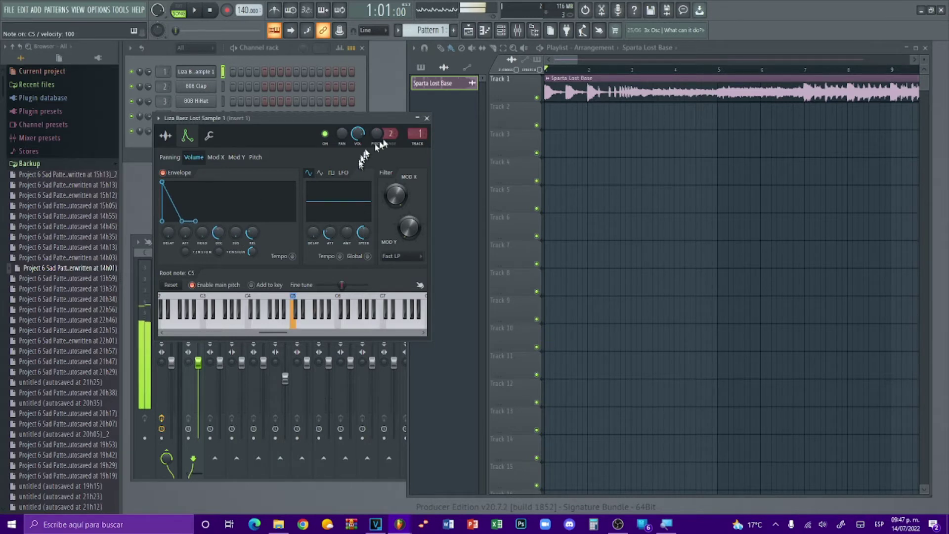
pyautogui.click(427, 120)
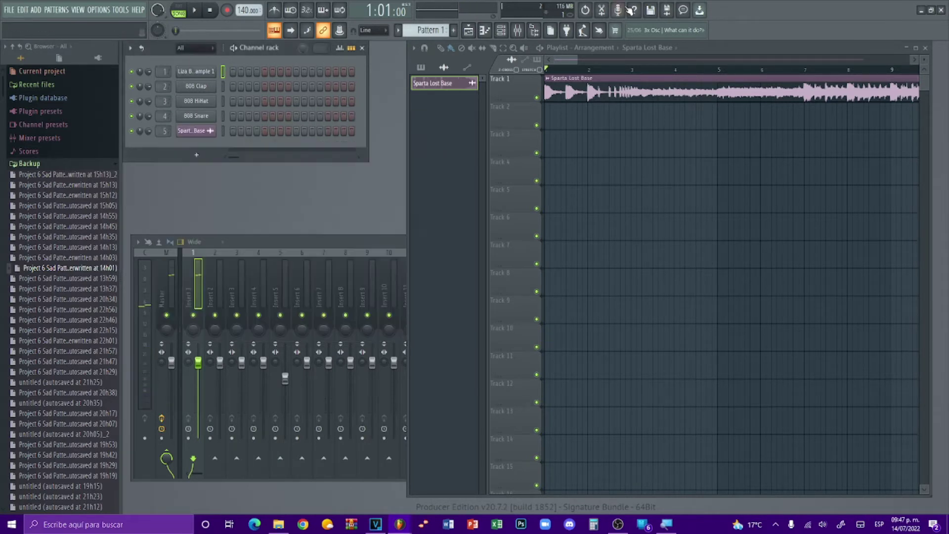
# Locate the base's entry point by playback and place Pattern 1 on Track 2 at bar 3
pyautogui.click(421, 67)
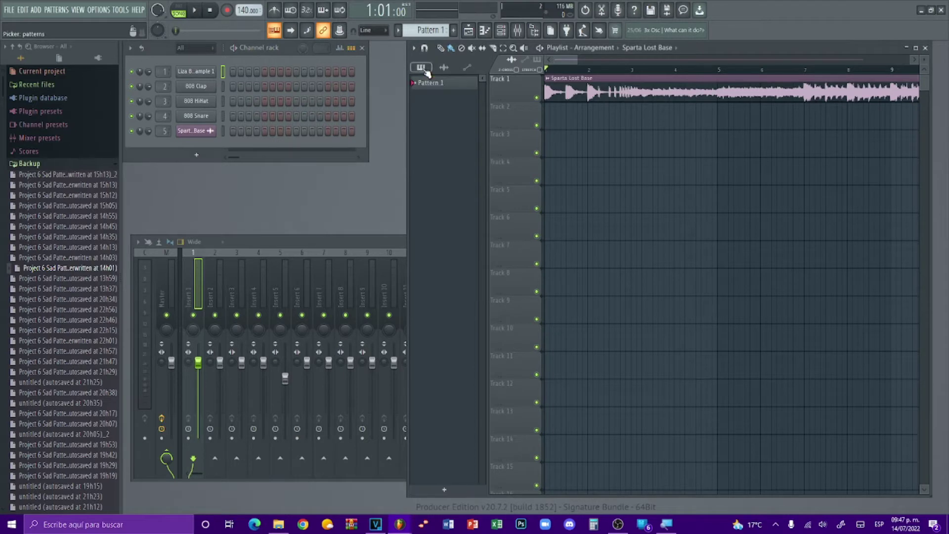
pyautogui.click(451, 85)
pyautogui.press('space')
pyautogui.click(621, 70)
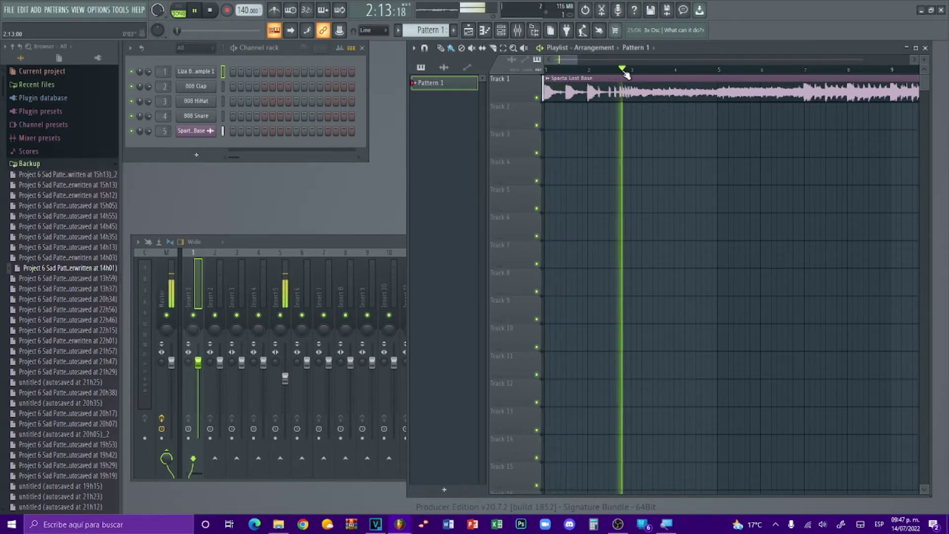
pyautogui.press('space')
pyautogui.click(642, 69)
pyautogui.press('space')
pyautogui.press('space')
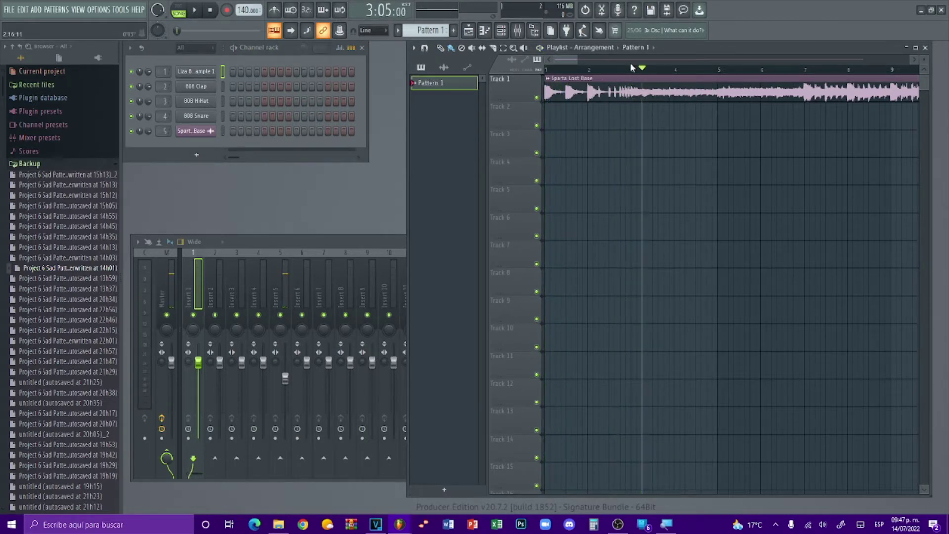
pyautogui.moveTo(633, 73); pyautogui.dragTo(630, 121)
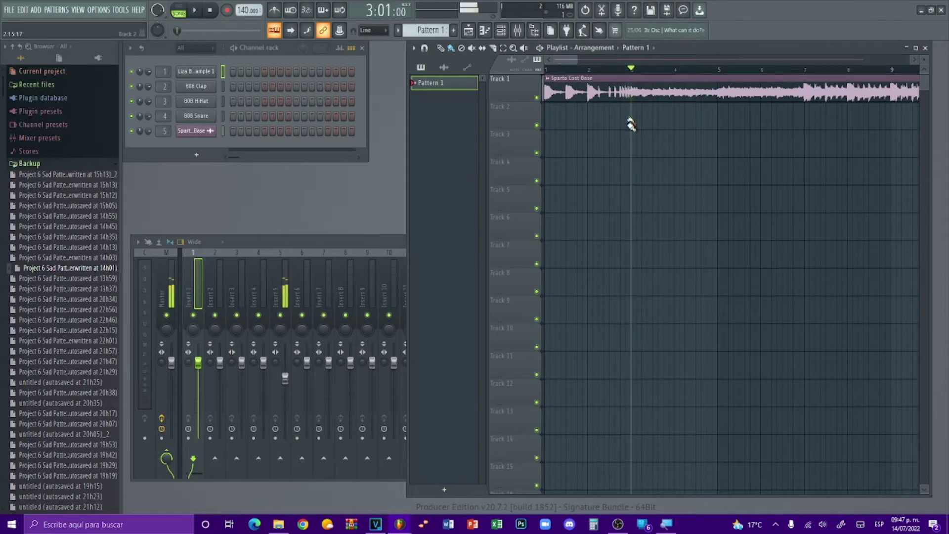
pyautogui.click(631, 122)
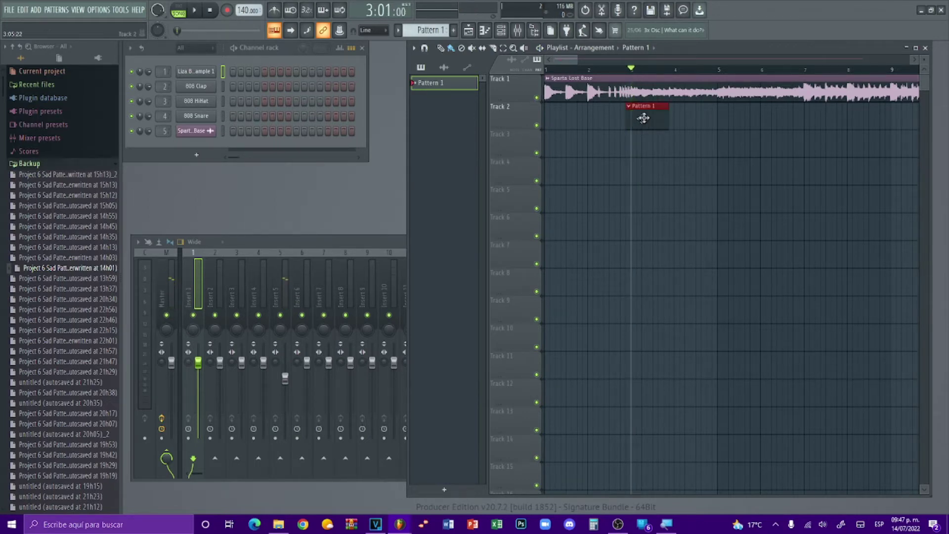
# Open the vocal sample's piano roll and enter a two-step A4 note at the start, checking it against the base
pyautogui.rightClick(194, 72)
pyautogui.click(241, 71)
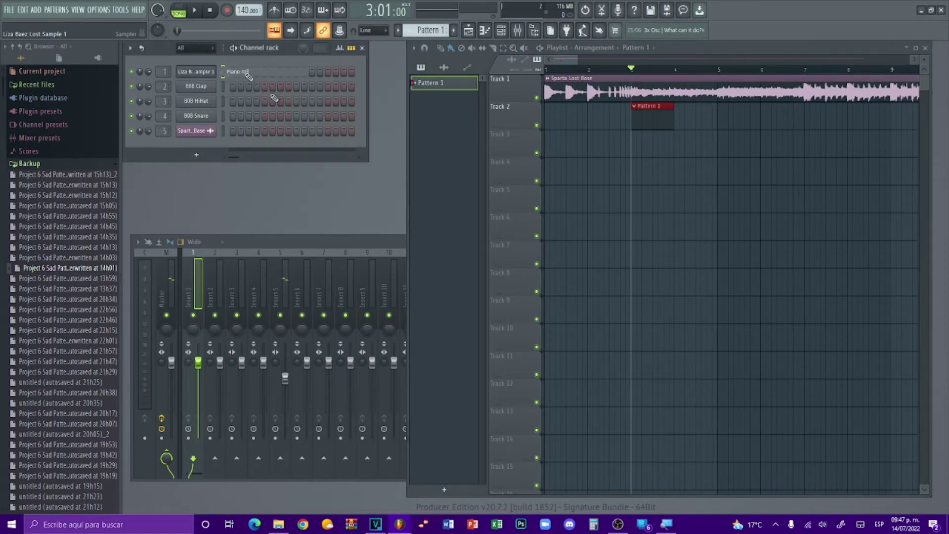
pyautogui.click(551, 292)
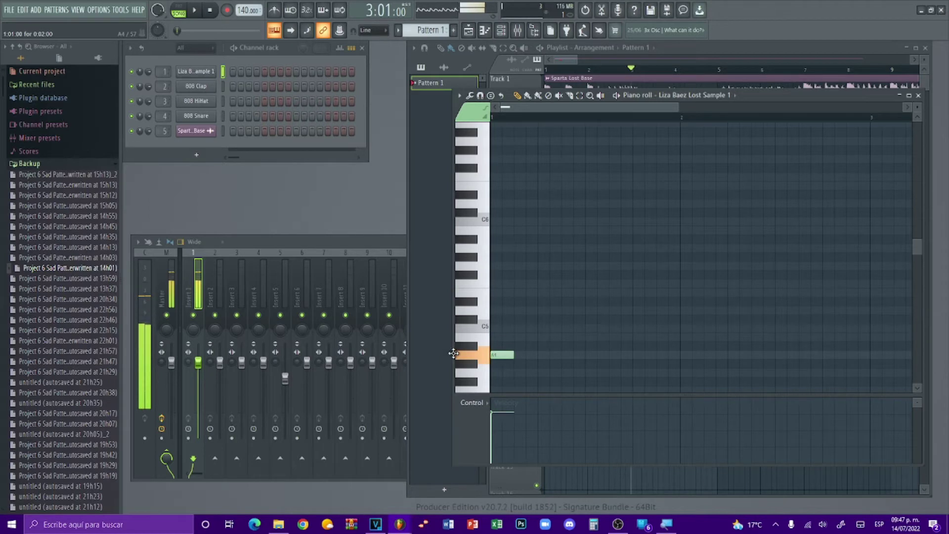
pyautogui.scroll(-3, 568, 265)
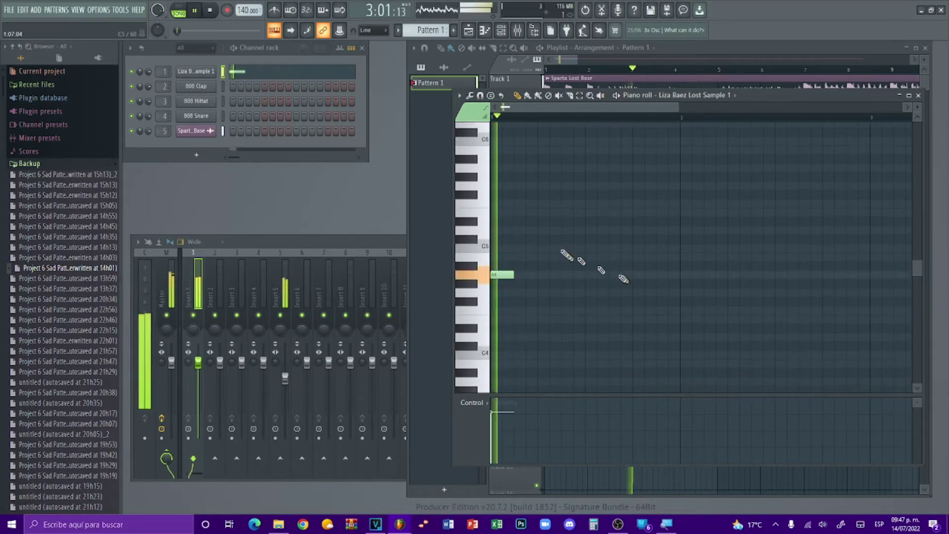
# Try pitches for the second note and complete a figure of alternating two-step notes: A4, E5, A4, E5
pyautogui.click(514, 293)
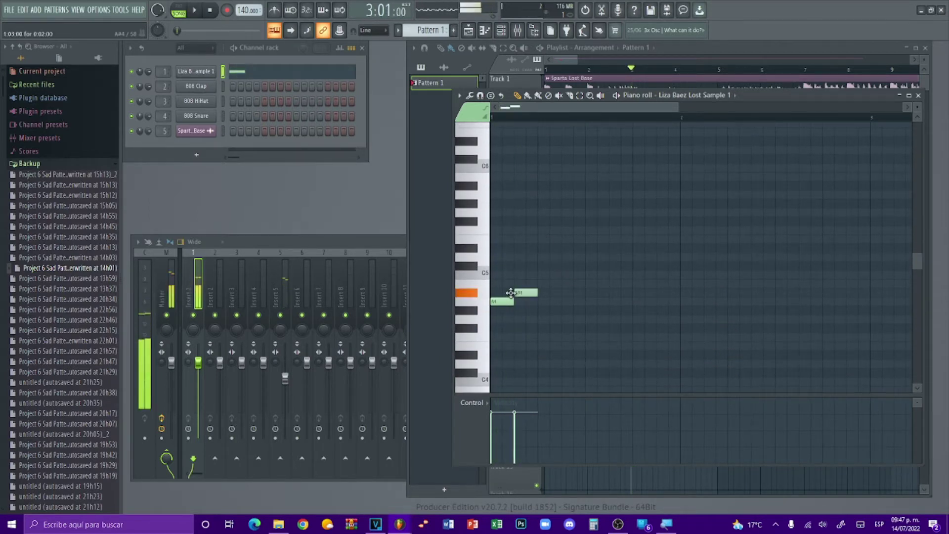
pyautogui.moveTo(512, 287); pyautogui.dragTo(513, 267)
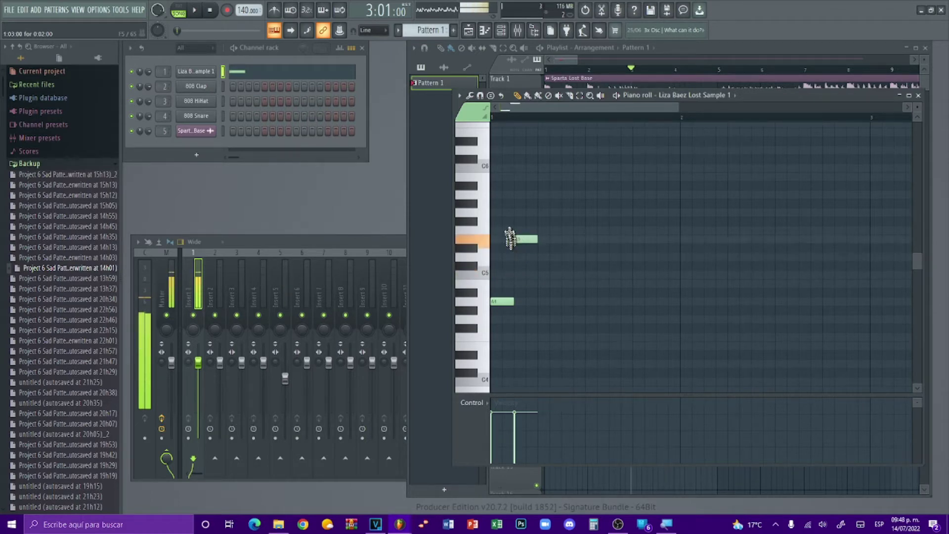
pyautogui.moveTo(510, 242); pyautogui.dragTo(512, 231)
pyautogui.click(529, 221)
pyautogui.click(516, 231)
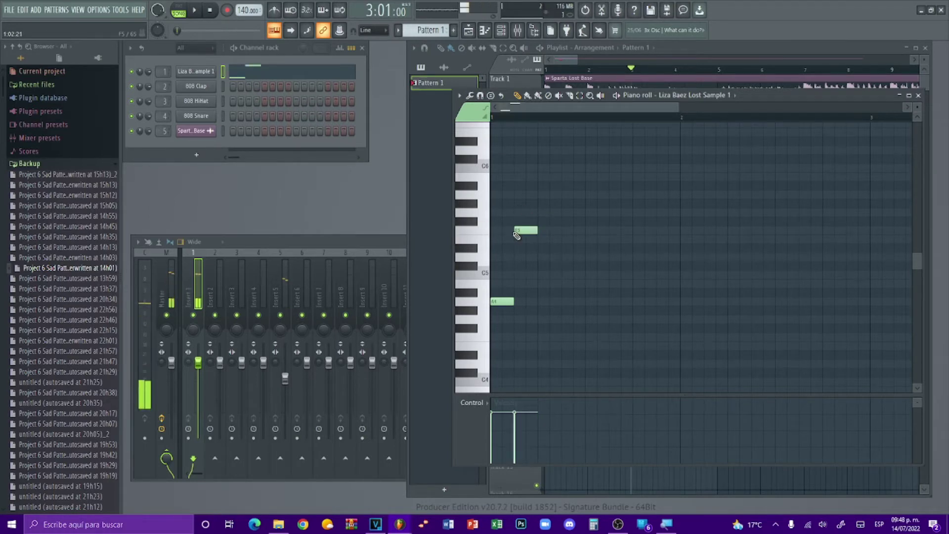
pyautogui.click(520, 240)
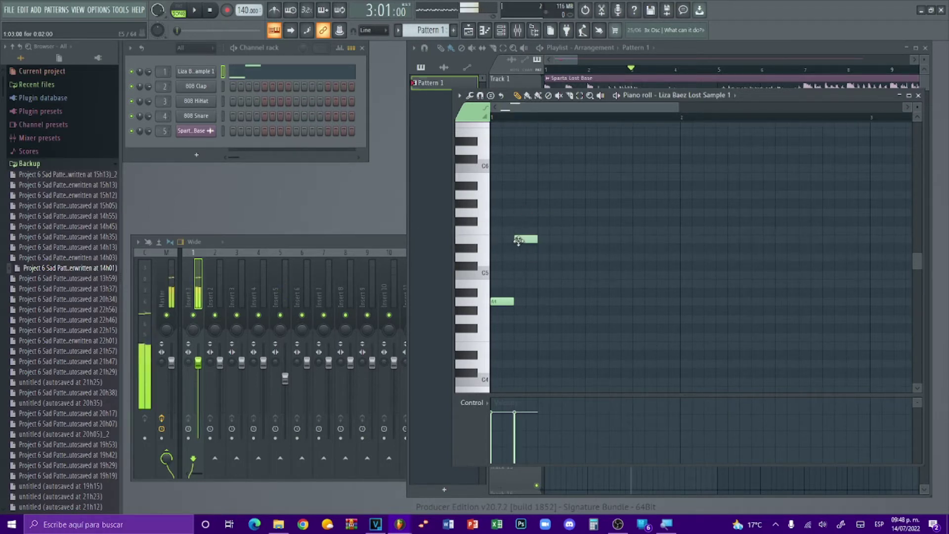
pyautogui.click(532, 301)
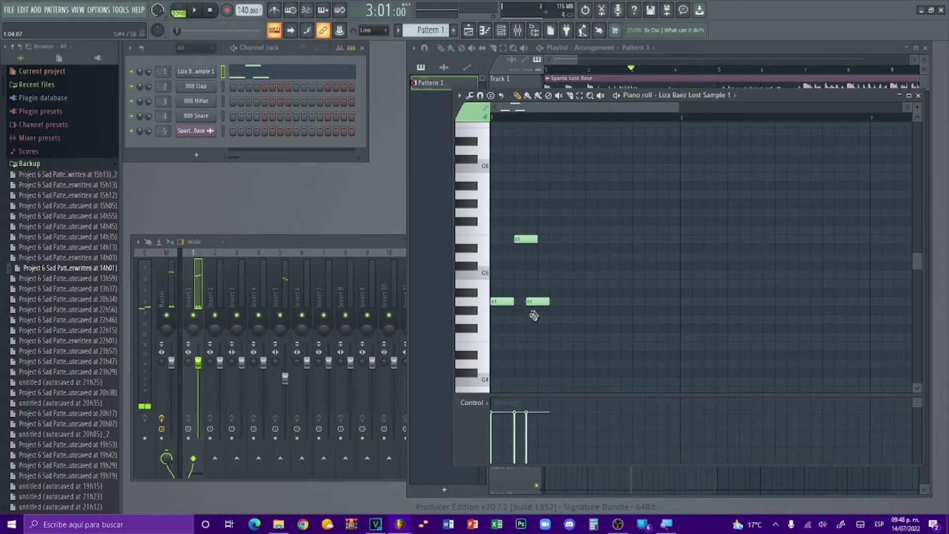
pyautogui.click(569, 239)
# Duplicate the four-note figure three times, transpose the copies to A#4/F5, C5/G5 and A#4/F5, and play the melody
pyautogui.moveTo(536, 341); pyautogui.dragTo(491, 324)
pyautogui.hotkey('ctrl', 'b')
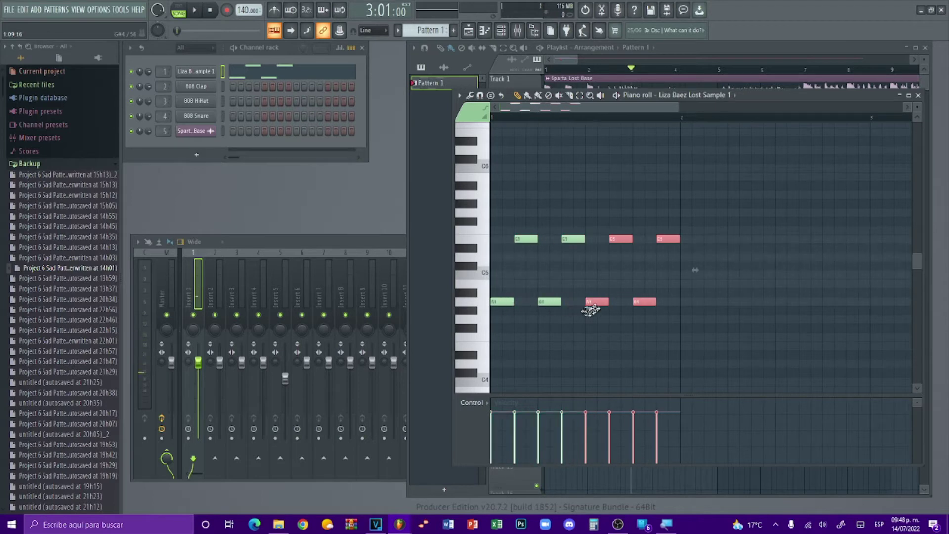
pyautogui.hotkey('ctrl', 'b')
pyautogui.moveTo(696, 287); pyautogui.dragTo(697, 270)
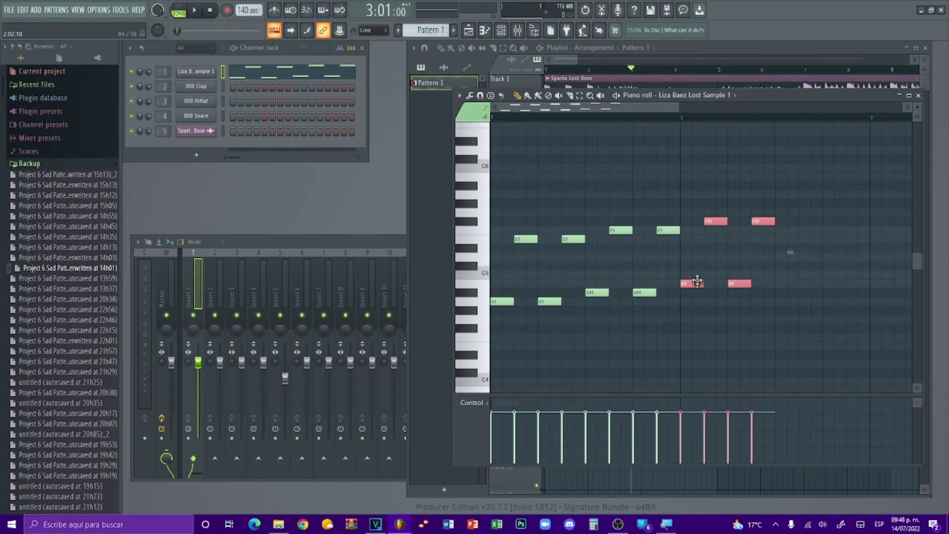
pyautogui.hotkey('ctrl', 'b')
pyautogui.moveTo(788, 276); pyautogui.dragTo(776, 297)
pyautogui.press('space')
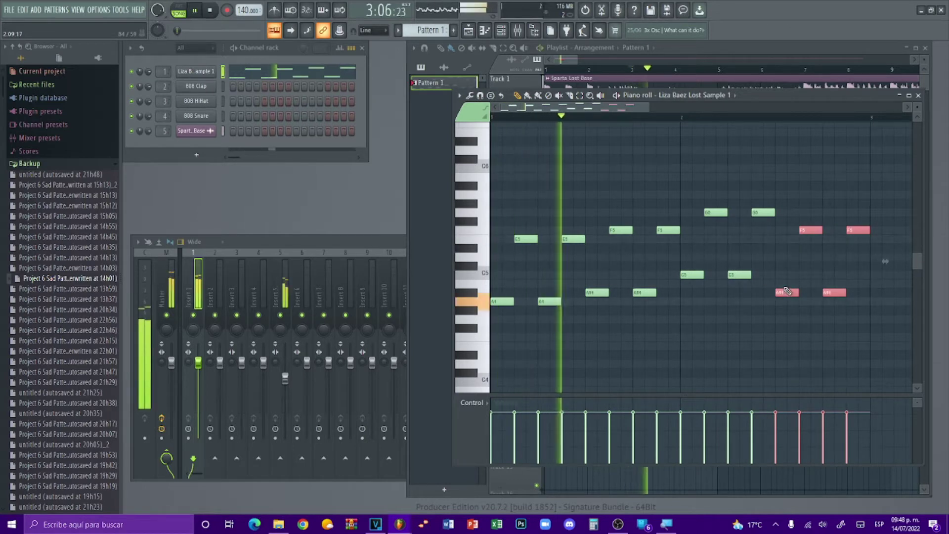
# Leave the piano roll and repeat Pattern 1 on Track 2 at bars 5 and 7
pyautogui.click(919, 95)
pyautogui.press('space')
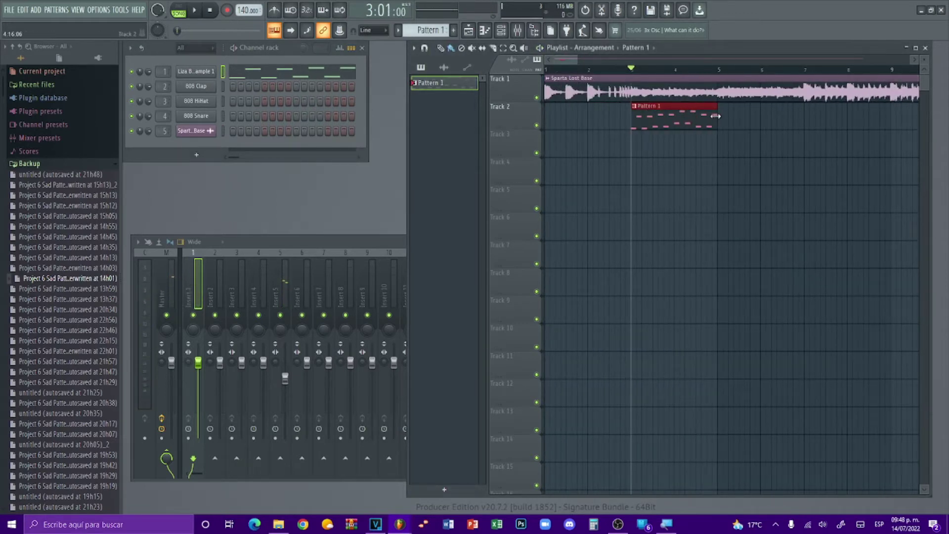
pyautogui.hotkey('ctrl', 'b')
pyautogui.click(815, 130)
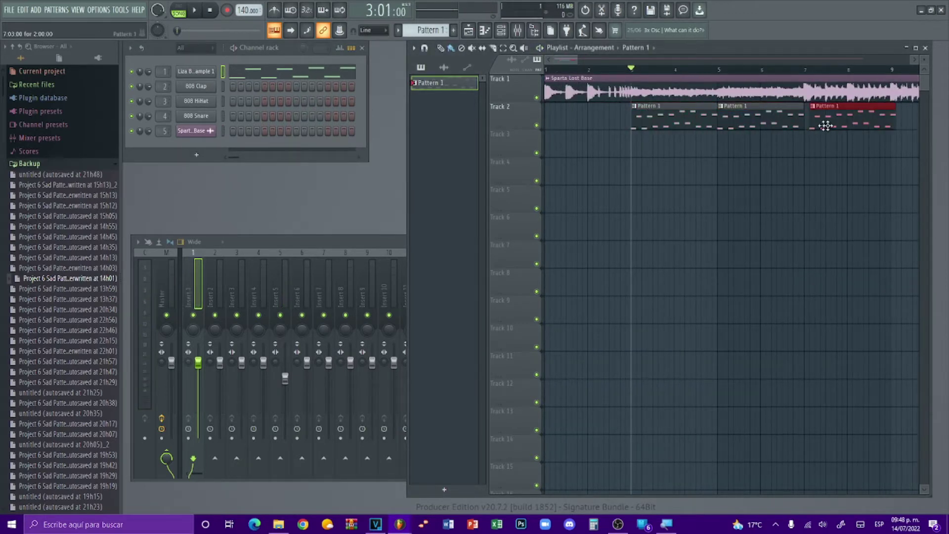
pyautogui.press('space')
pyautogui.moveTo(826, 127)
pyautogui.mouseDown()
pyautogui.moveTo(818, 128)
pyautogui.moveTo(835, 124)
pyautogui.moveTo(818, 125)
pyautogui.mouseUp()
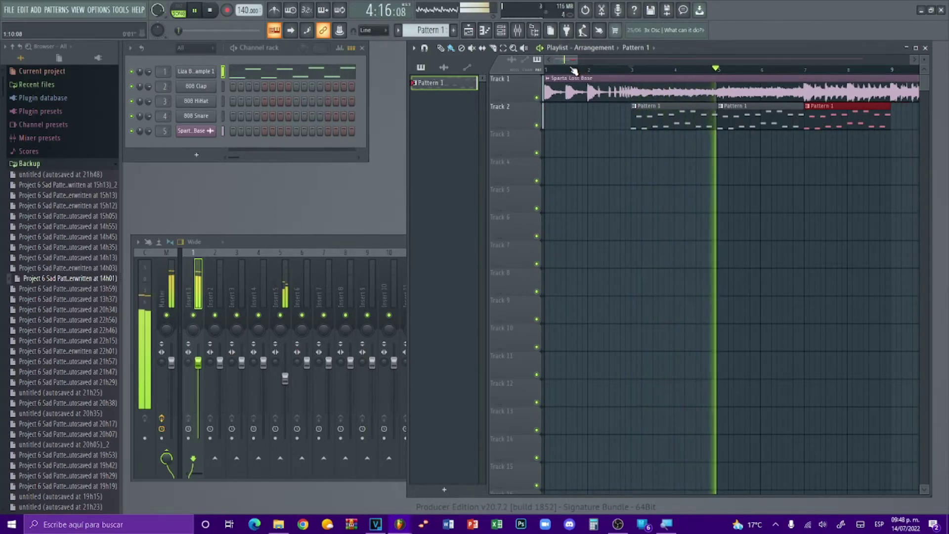
# Add further copies of Pattern 1 on Track 2 at bars 9 and 11, snug against the preceding clip
pyautogui.moveTo(573, 61); pyautogui.dragTo(585, 125)
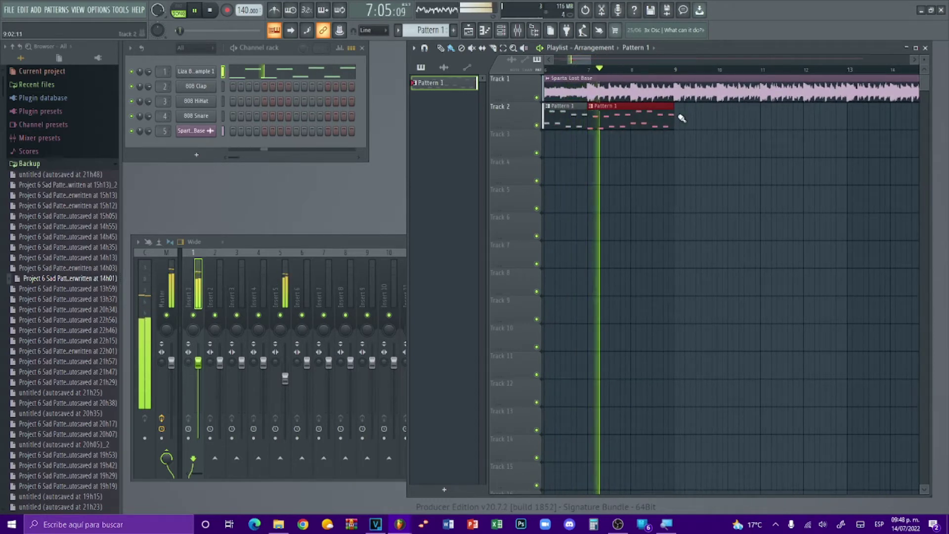
pyautogui.click(681, 118)
pyautogui.moveTo(737, 126); pyautogui.dragTo(731, 126)
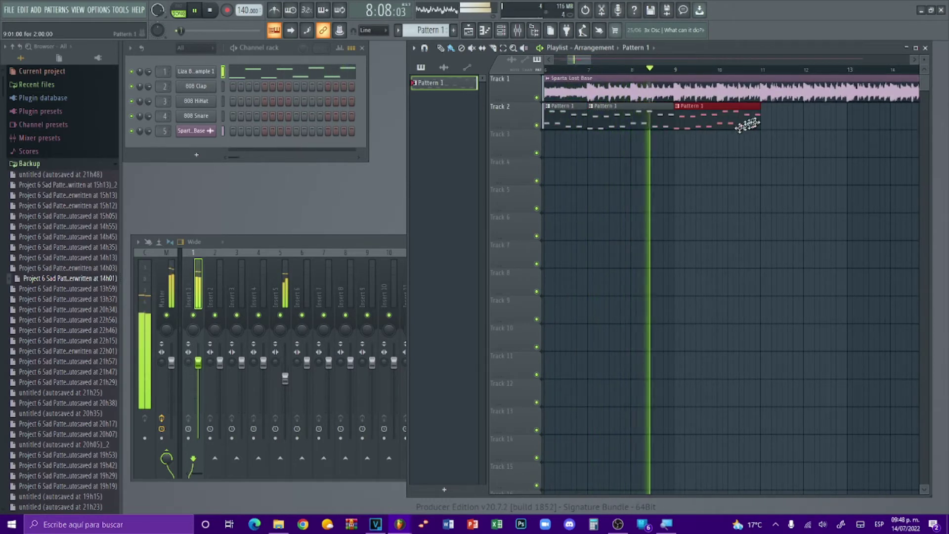
pyautogui.click(766, 119)
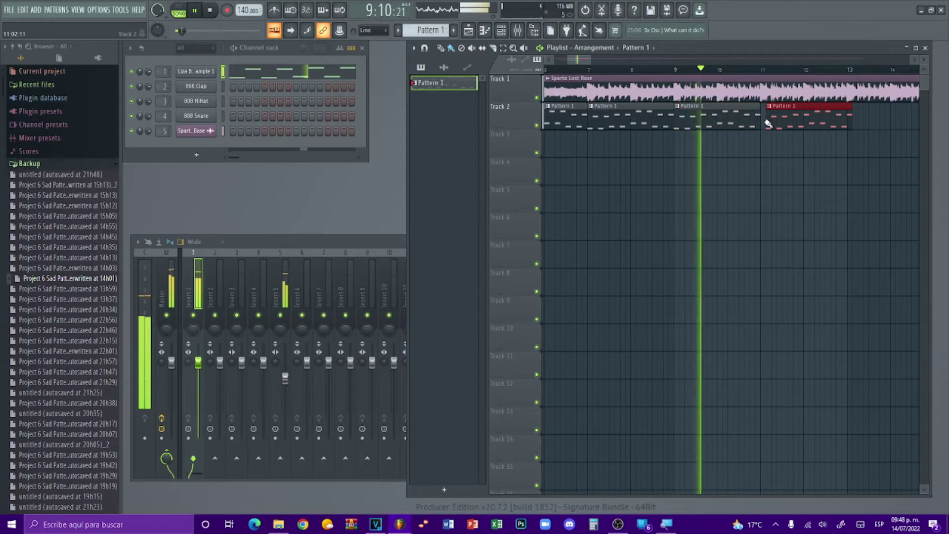
pyautogui.moveTo(825, 123); pyautogui.dragTo(819, 123)
pyautogui.press('space')
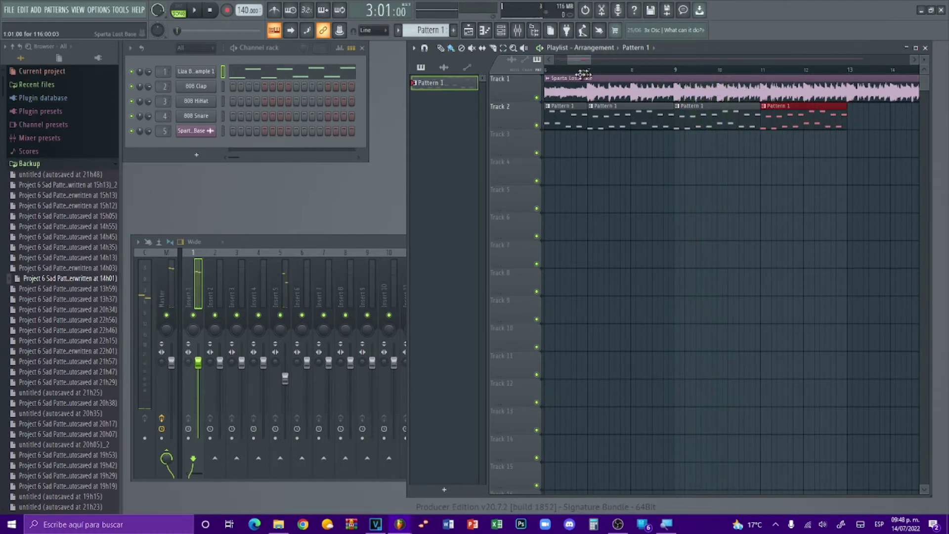
# Continue the run of Pattern 1 clips along Track 2 from bar 13 and play the arrangement
pyautogui.click(583, 49)
pyautogui.click(574, 59)
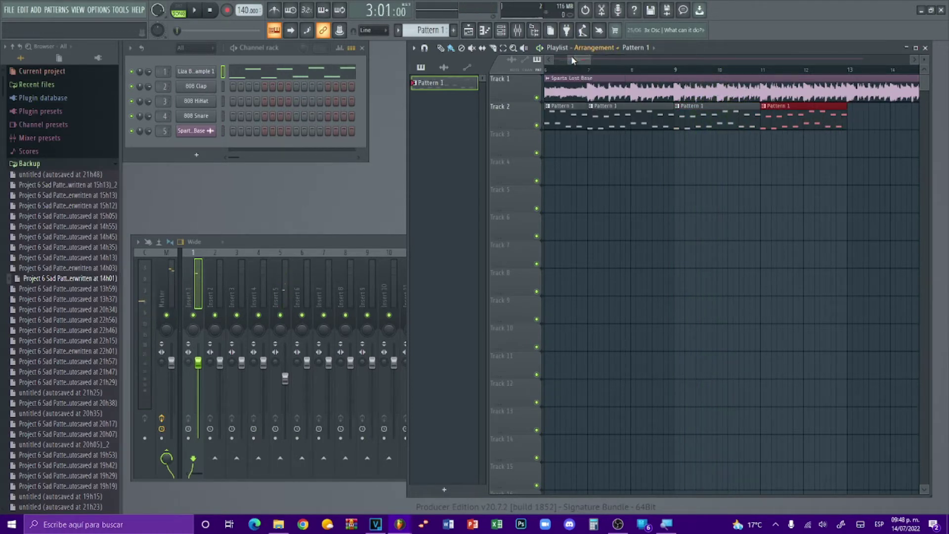
pyautogui.press('space')
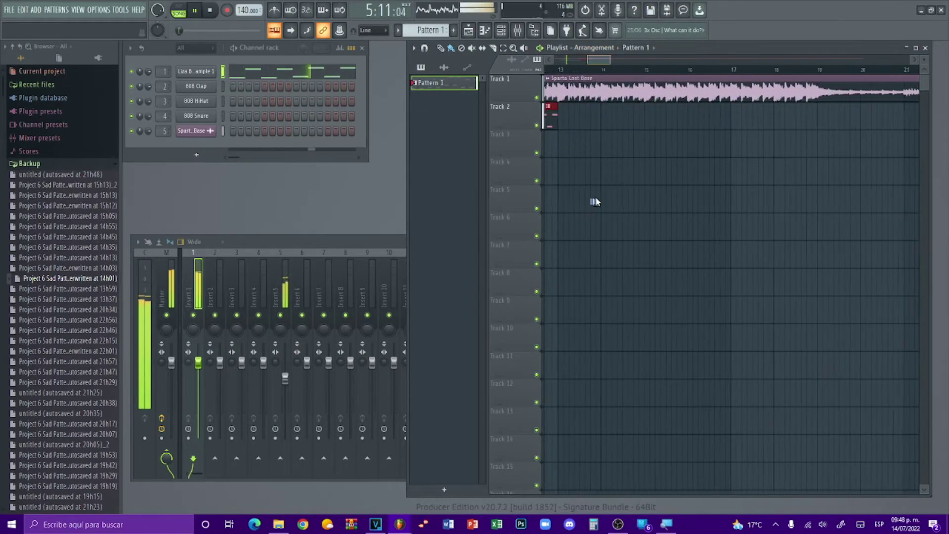
pyautogui.press('space')
pyautogui.moveTo(581, 124); pyautogui.dragTo(785, 133)
pyautogui.press('space')
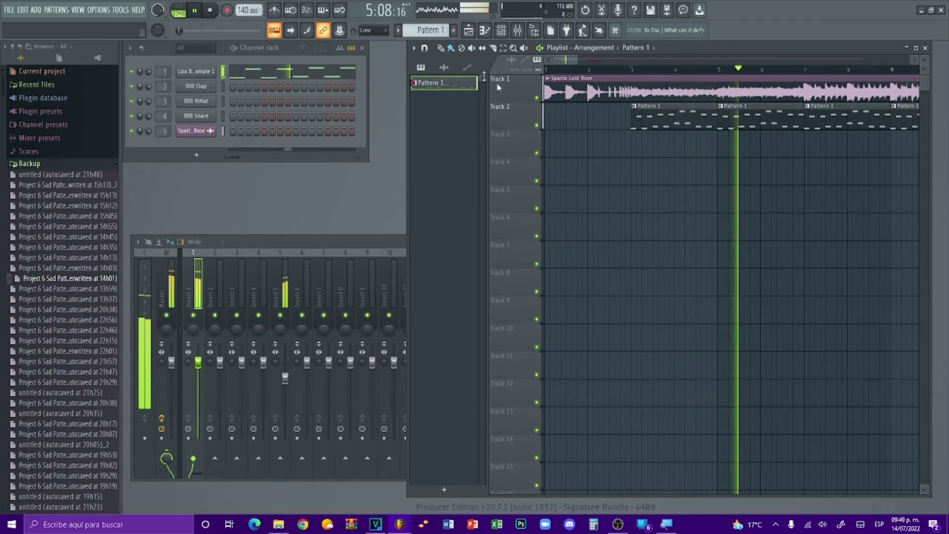
# Load Fruity Parametric EQ 2 on mixer Insert 1 and apply its 20Hz + 18kHz cut preset
pyautogui.click(187, 270)
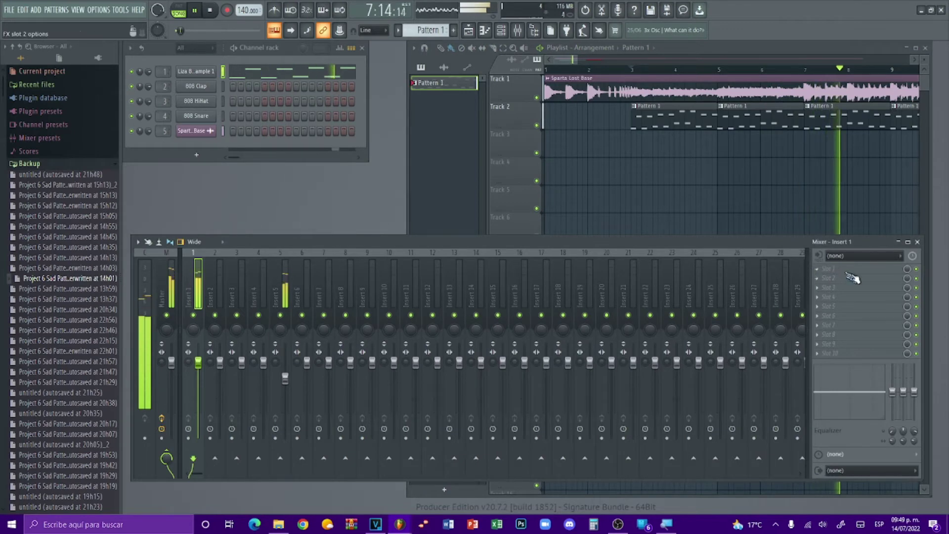
pyautogui.click(849, 281)
pyautogui.moveTo(836, 290)
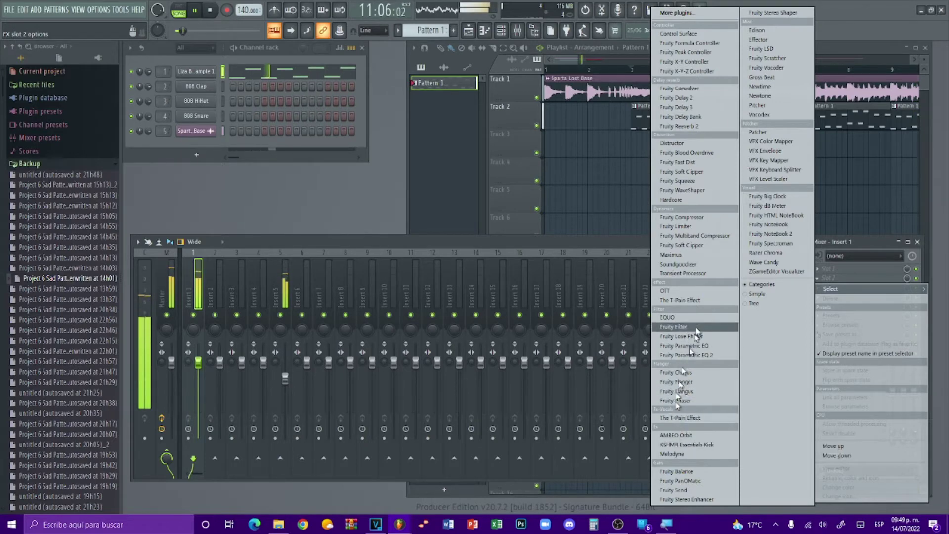
pyautogui.click(690, 355)
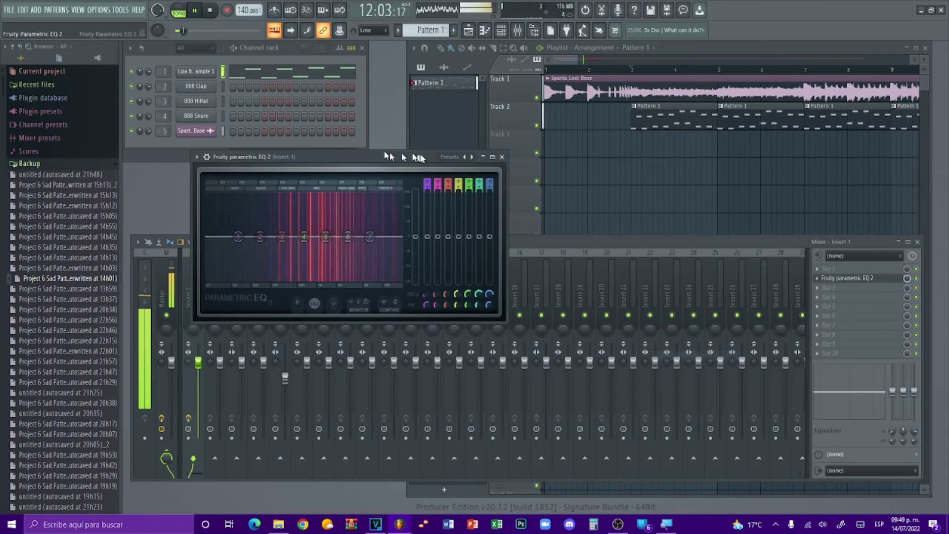
pyautogui.click(451, 157)
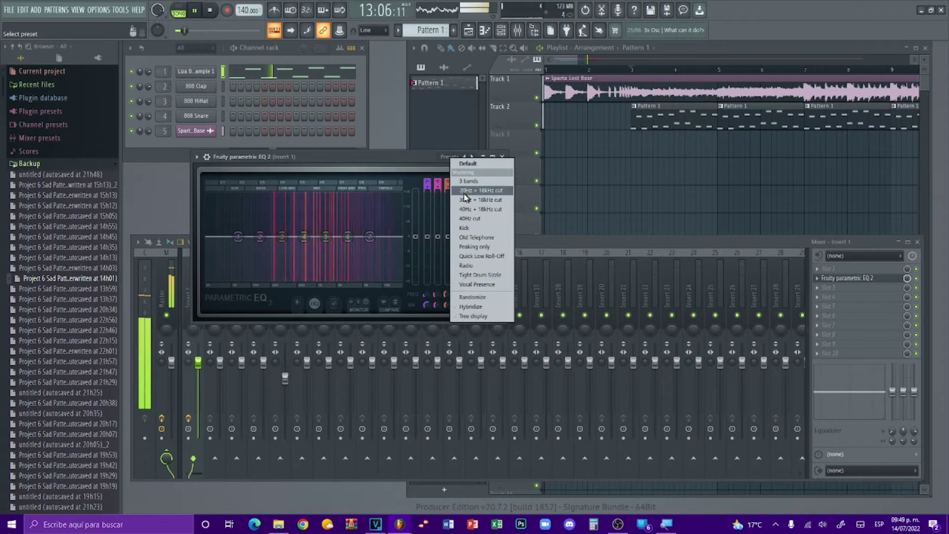
pyautogui.click(457, 191)
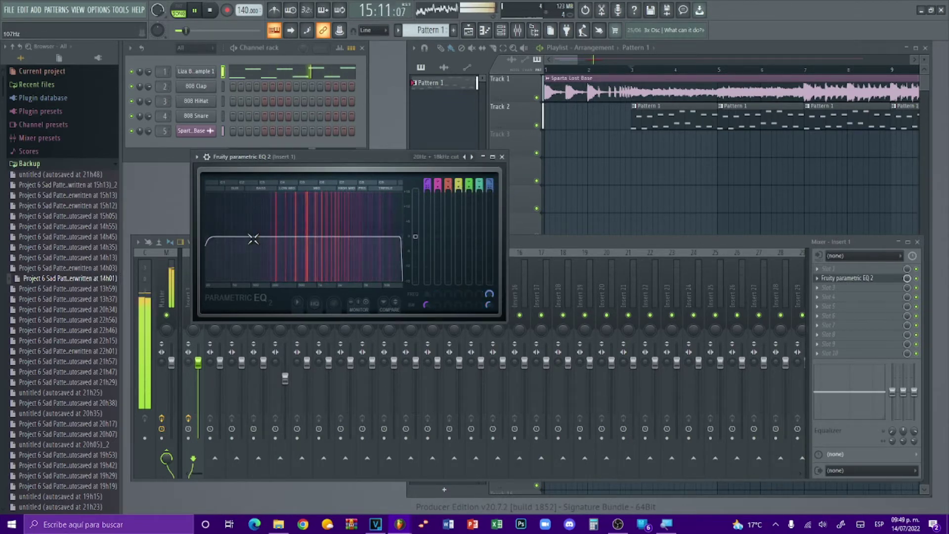
# Raise the EQ's low-cut frequency to about 436 Hz, then move the EQ up to Insert 1's first effect slot
pyautogui.moveTo(252, 237); pyautogui.dragTo(294, 237)
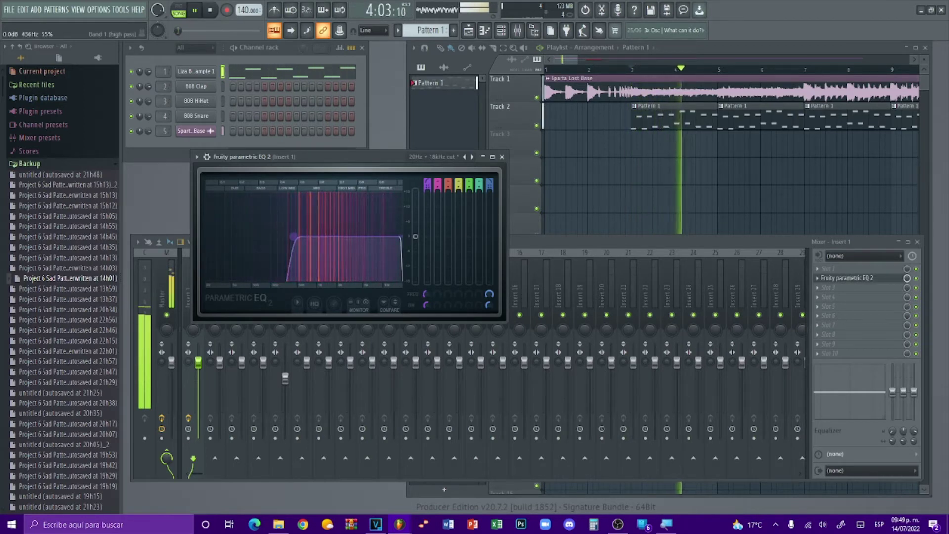
pyautogui.press('space')
pyautogui.press('space')
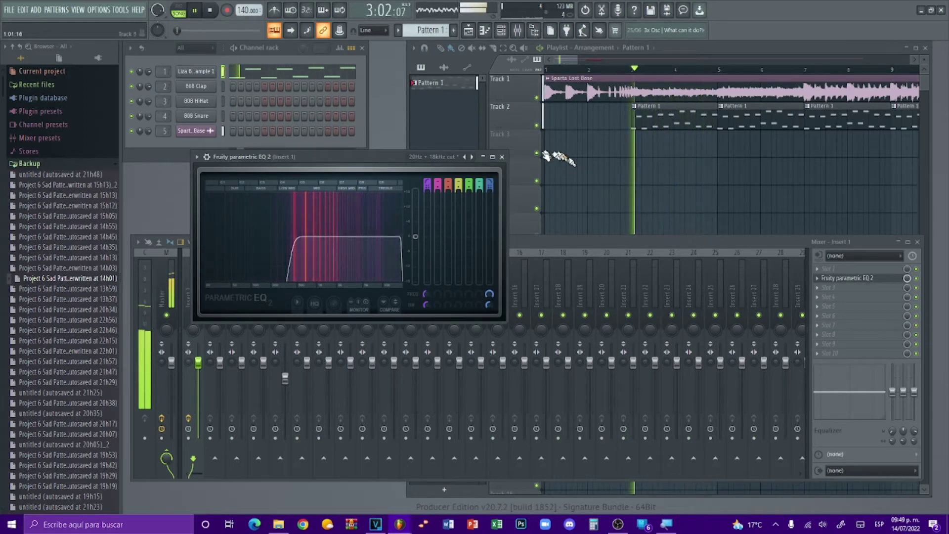
pyautogui.click(502, 157)
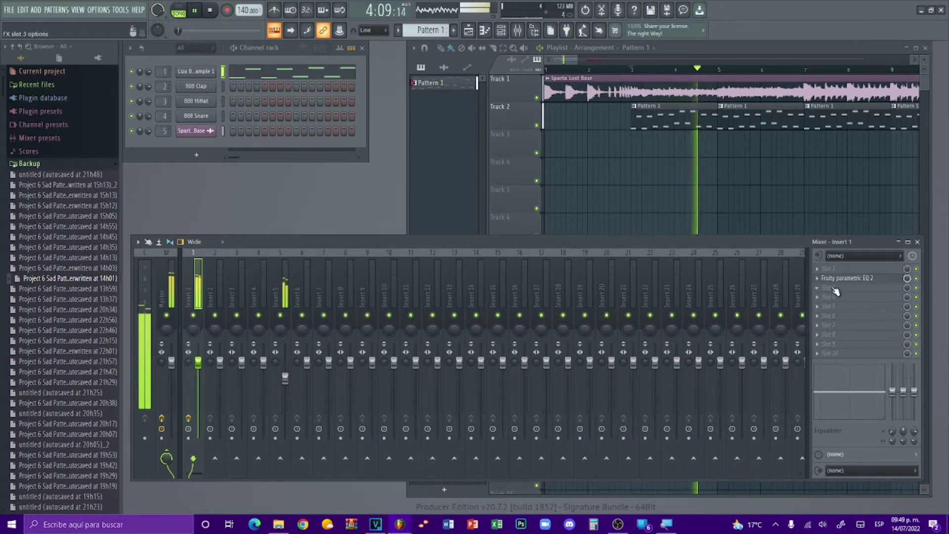
pyautogui.scroll(1, 842, 278)
# Add Fruity Flangus to the second effect slot of Insert 1
pyautogui.click(834, 282)
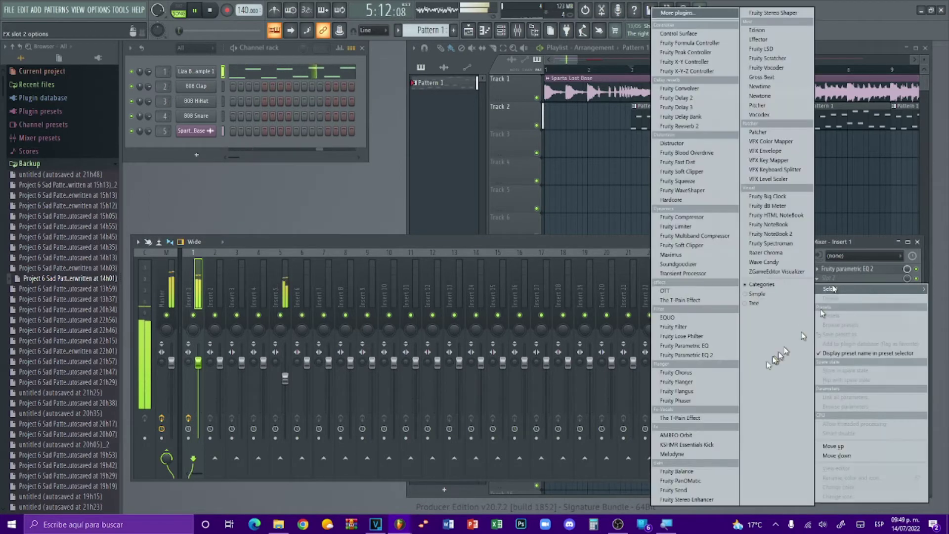
pyautogui.click(703, 391)
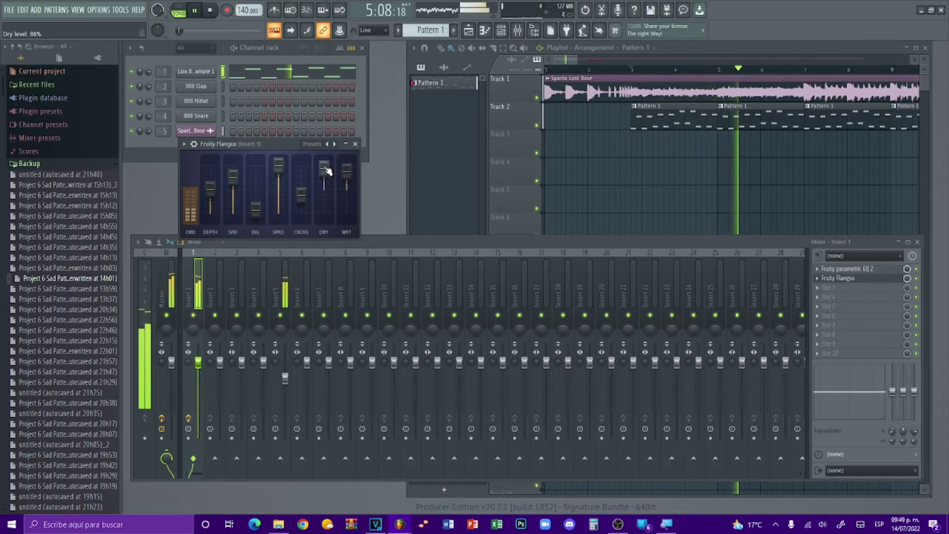
pyautogui.click(355, 144)
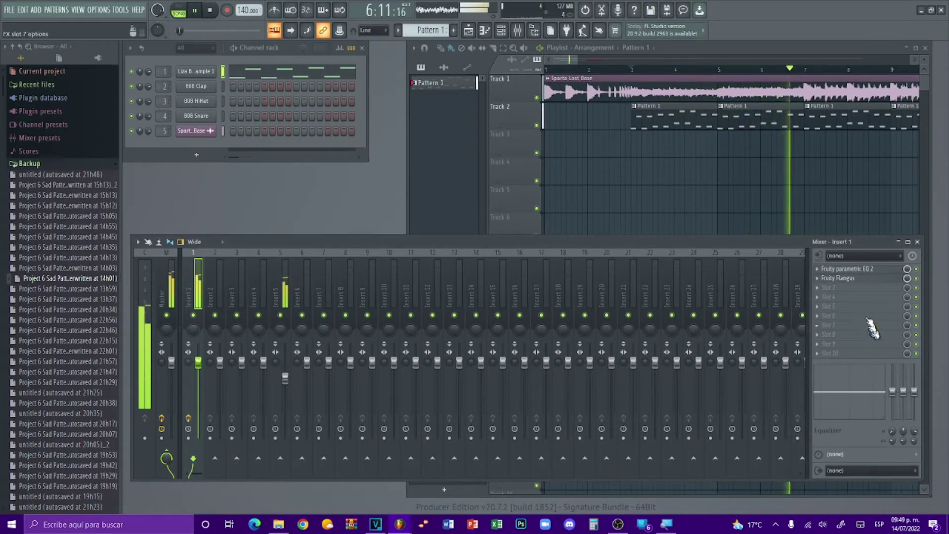
# Add Fruity Parametric EQ to Insert 1 and boost its band 7 level to about 11.2 dB
pyautogui.click(830, 296)
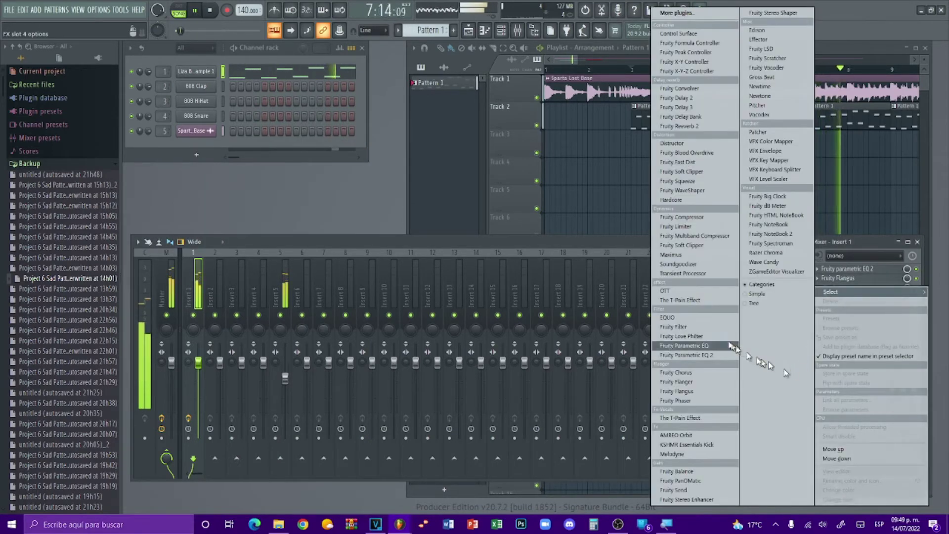
pyautogui.click(717, 345)
pyautogui.moveTo(330, 232); pyautogui.dragTo(332, 228)
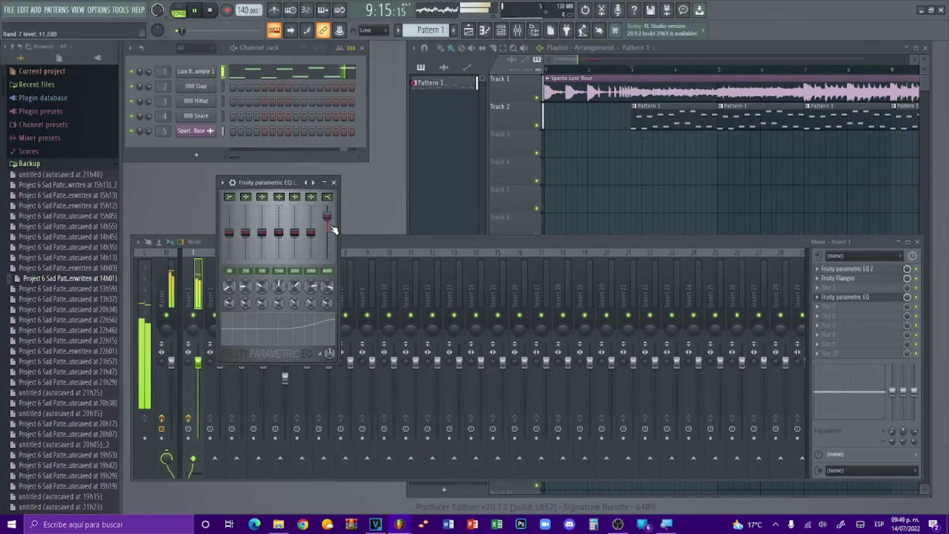
pyautogui.click(336, 183)
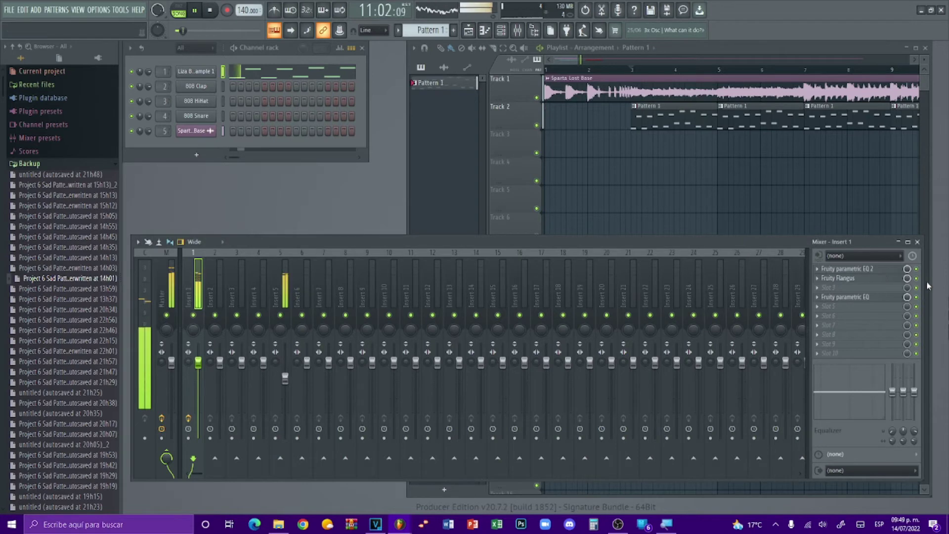
# Add the OTT compressor after Fruity Parametric EQ on Insert 1 and stop playback
pyautogui.click(843, 297)
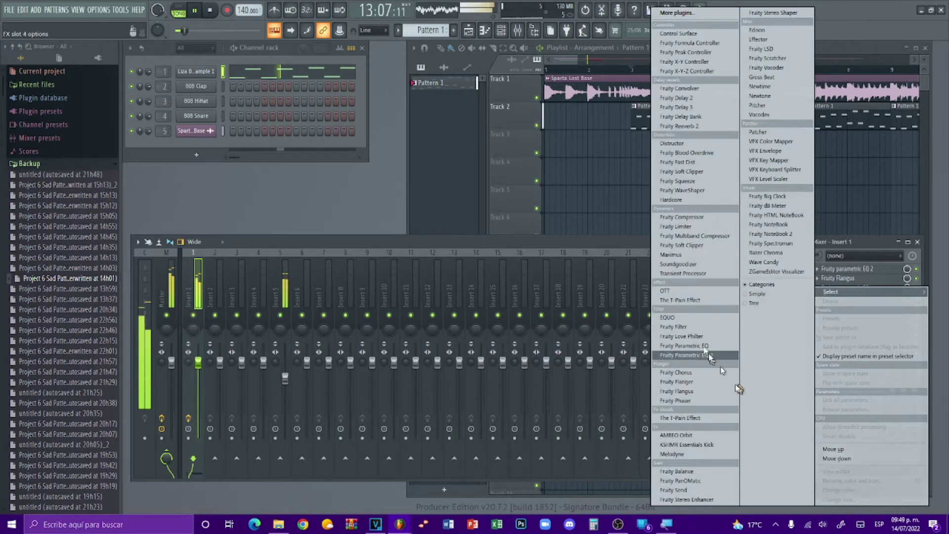
pyautogui.click(665, 291)
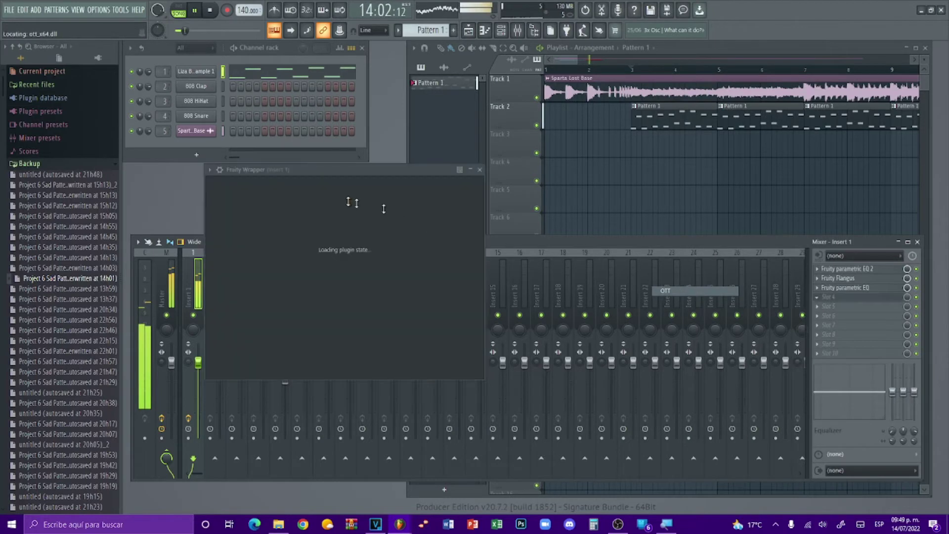
pyautogui.press('space')
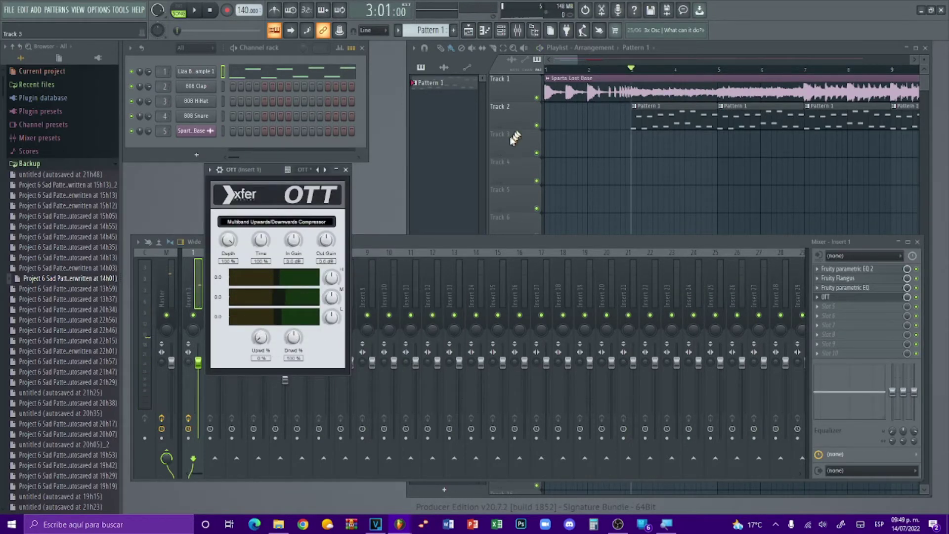
# Solo Track 2, set OTT's depth to 50 % while auditioning the vocal melody, and close the plugin
pyautogui.keyDown('ctrl'); pyautogui.click(537, 126); pyautogui.keyUp('ctrl')
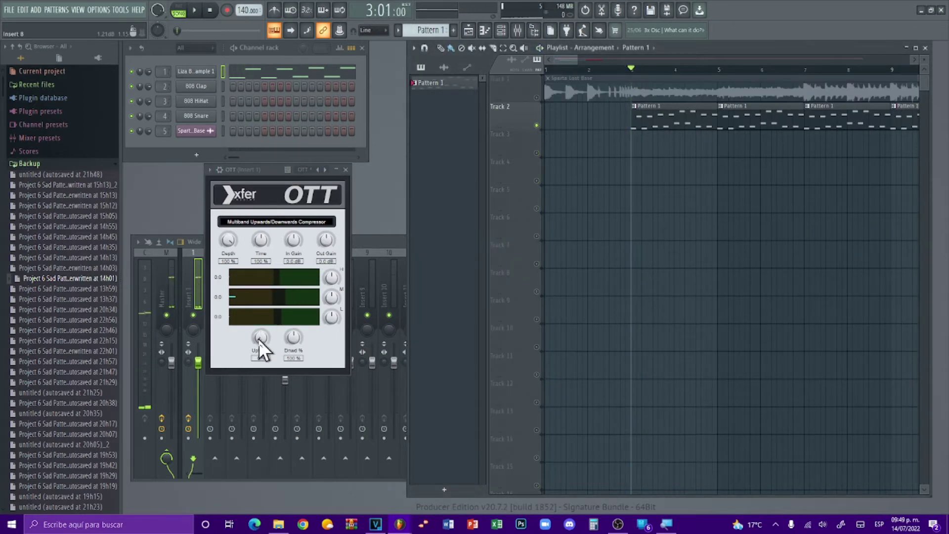
pyautogui.press('space')
pyautogui.scroll(-3, 231, 245)
pyautogui.scroll(-2, 231, 245)
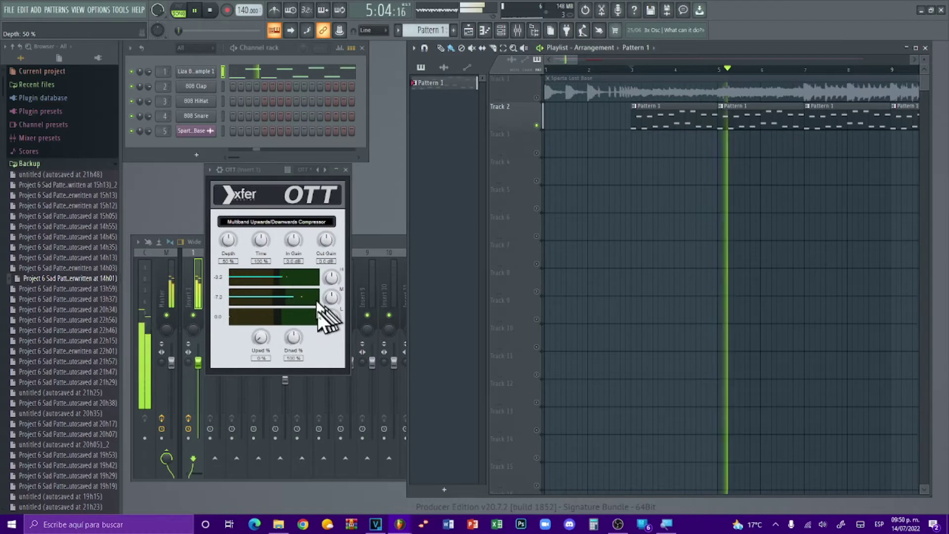
pyautogui.press('space')
pyautogui.press('space')
pyautogui.click(346, 169)
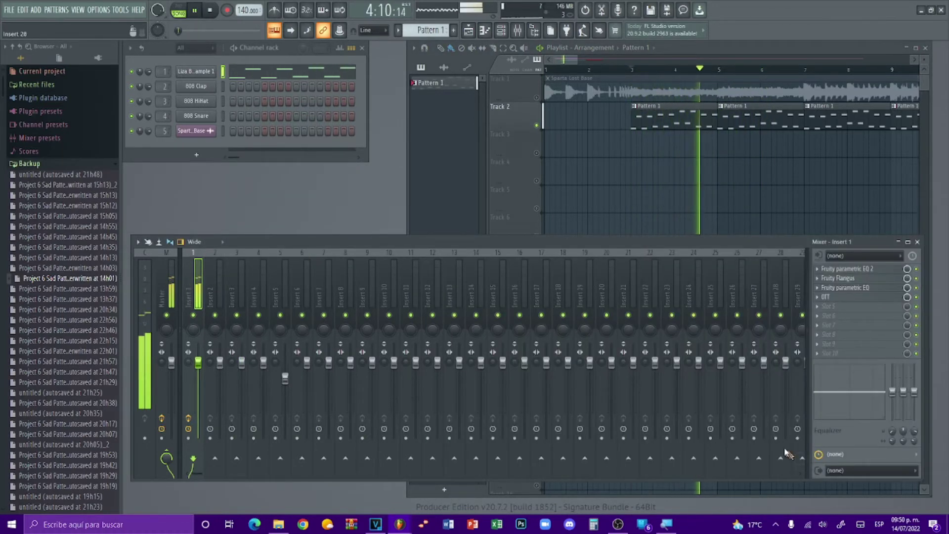
# Add Fruity Delay 3 to Insert 1's fifth effect slot, apply its Ping pong preset and audition the vocal
pyautogui.press('space')
pyautogui.press('space')
pyautogui.press('space')
pyautogui.click(860, 311)
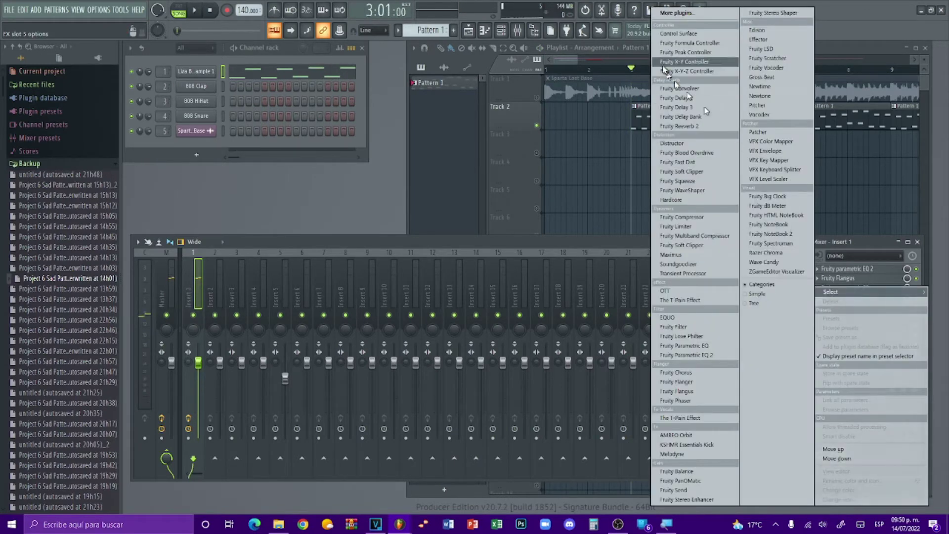
pyautogui.click(696, 108)
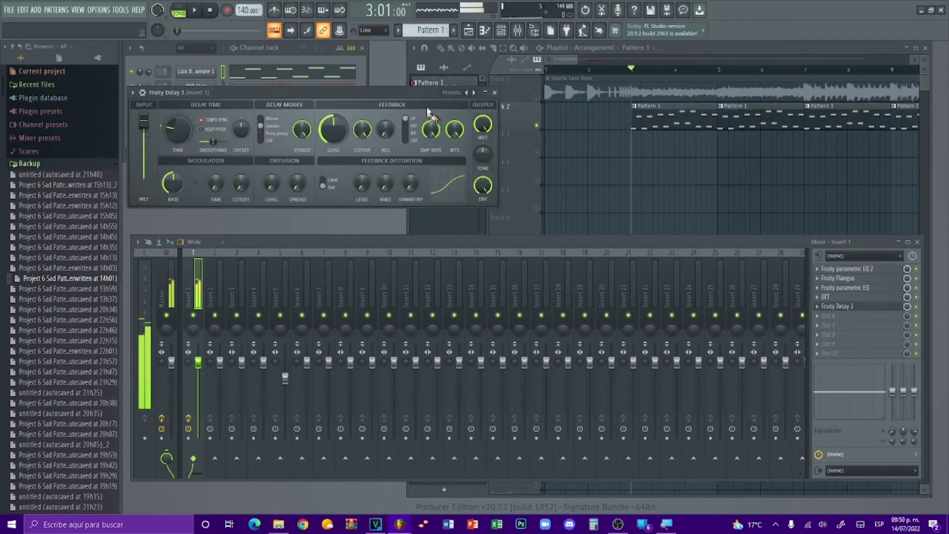
pyautogui.click(452, 94)
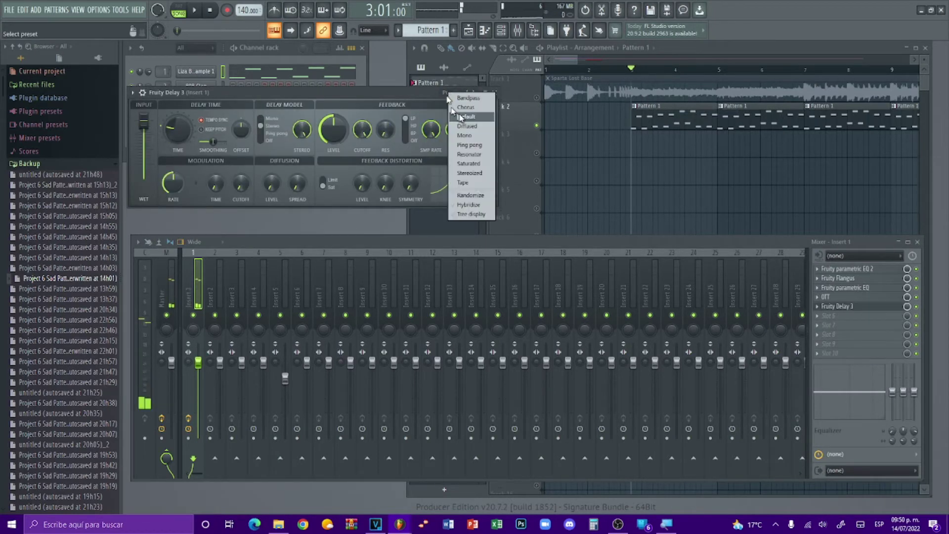
pyautogui.click(484, 148)
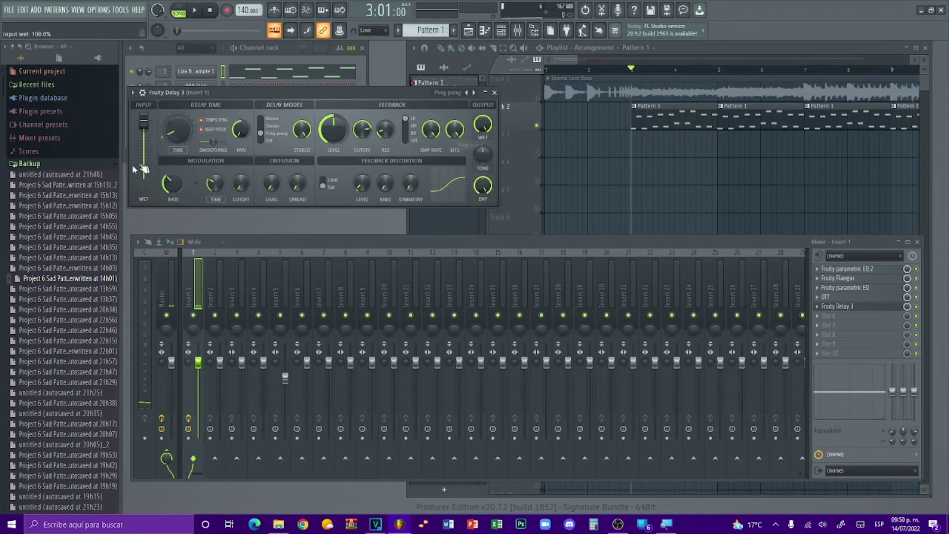
pyautogui.press('space')
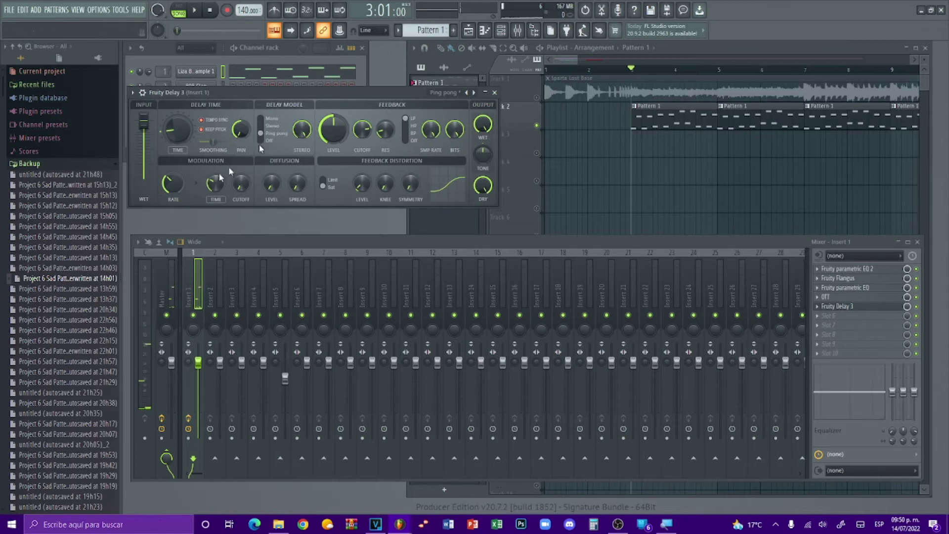
# Adjust Fruity Delay 3's delay time while auditioning the soloed vocal, and close the plugin
pyautogui.press('space')
pyautogui.press('space')
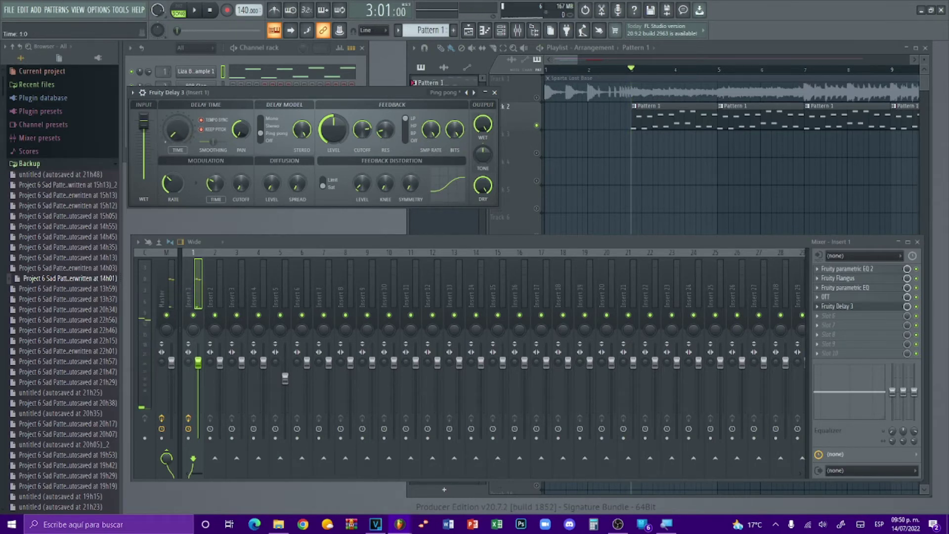
pyautogui.press('space')
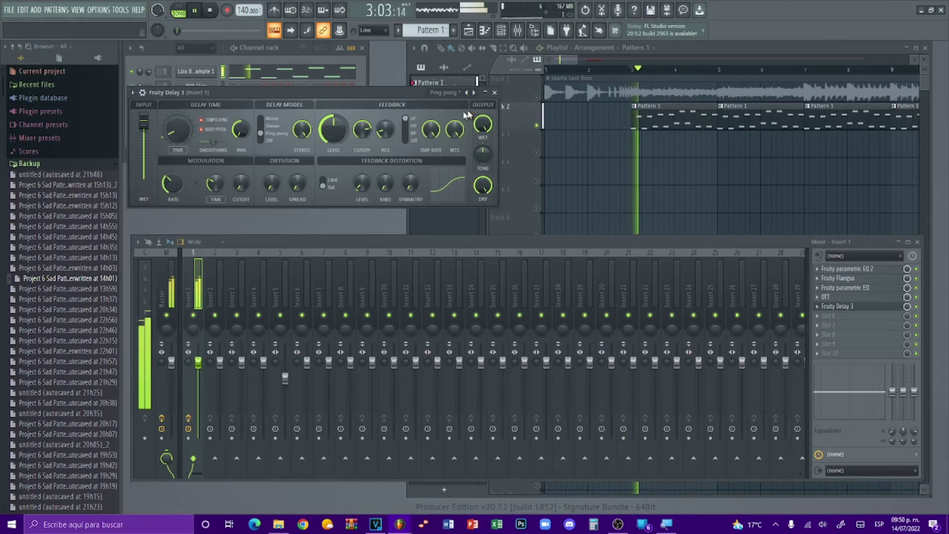
pyautogui.click(495, 93)
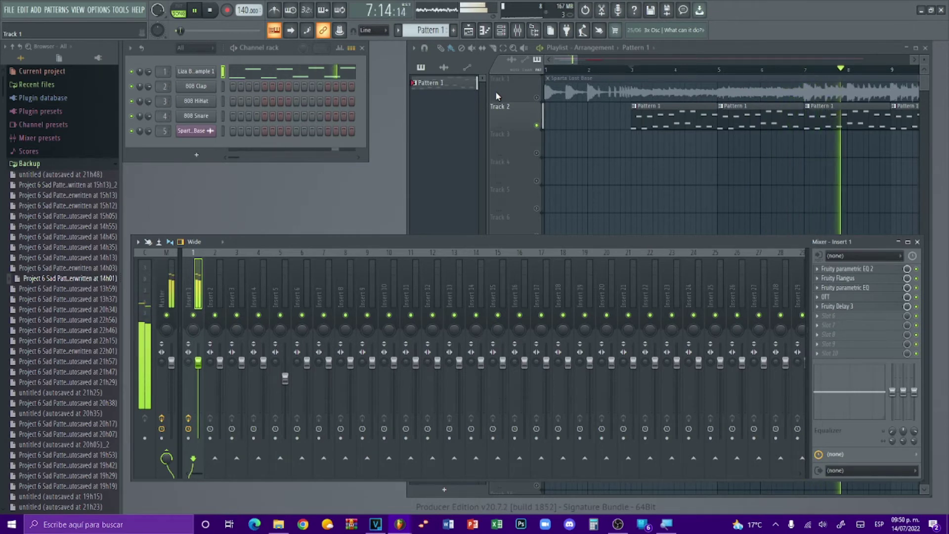
# Unsolo Track 2 and audition the processed vocal together with the Sparta Lost Base
pyautogui.rightClick(538, 126)
pyautogui.click(624, 69)
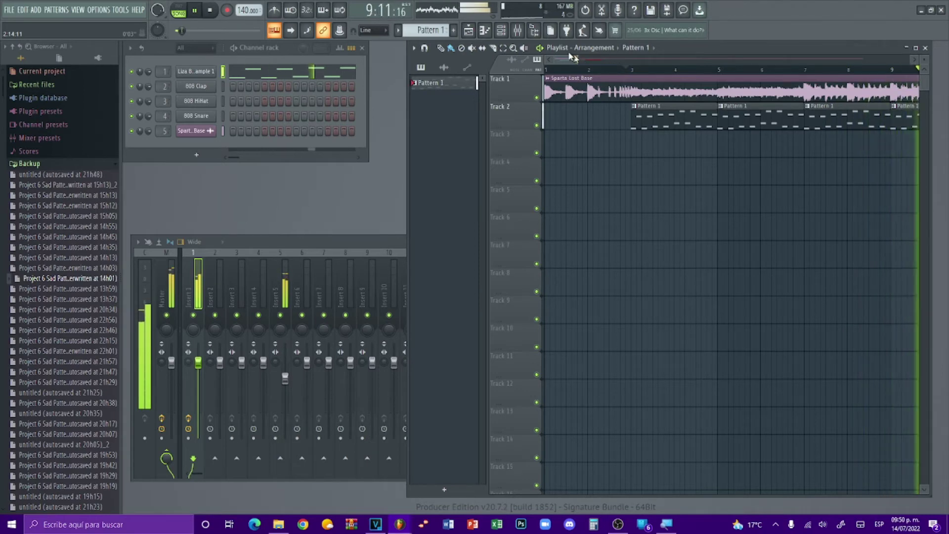
pyautogui.moveTo(572, 60); pyautogui.dragTo(567, 149)
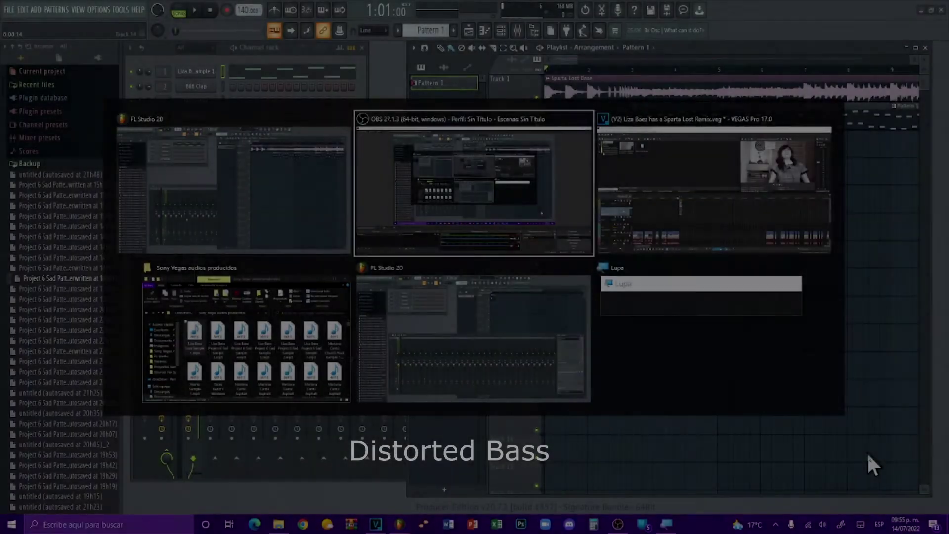
# Load the Lost Sample 1 MP3 from the Sony Vegas audios producidos folder into the 808 Clap channel and normalize it
pyautogui.hotkey('alt', 'Tab')
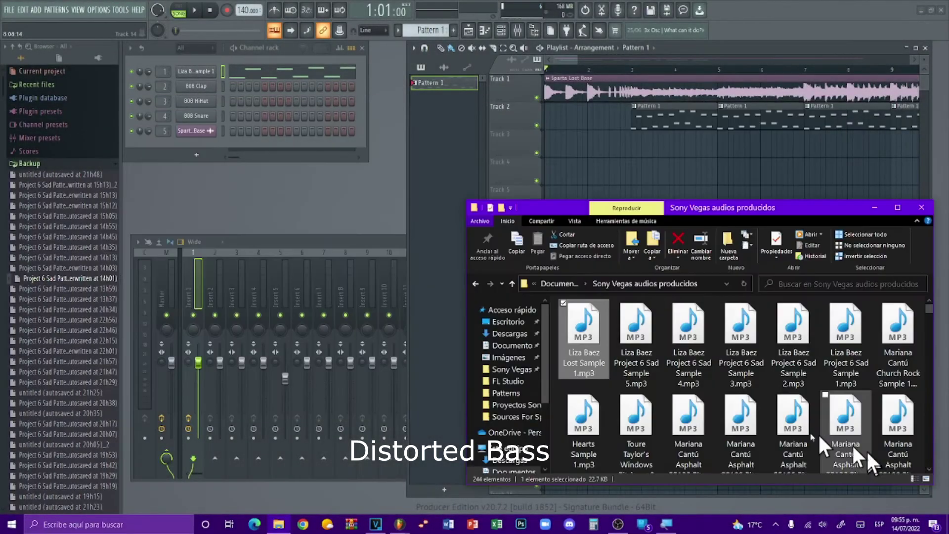
pyautogui.moveTo(262, 132); pyautogui.dragTo(194, 92)
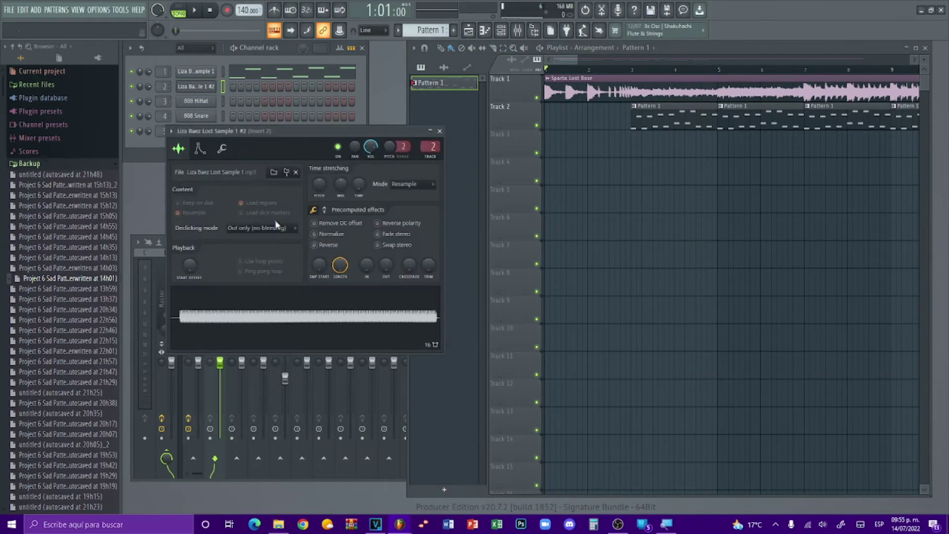
pyautogui.click(327, 235)
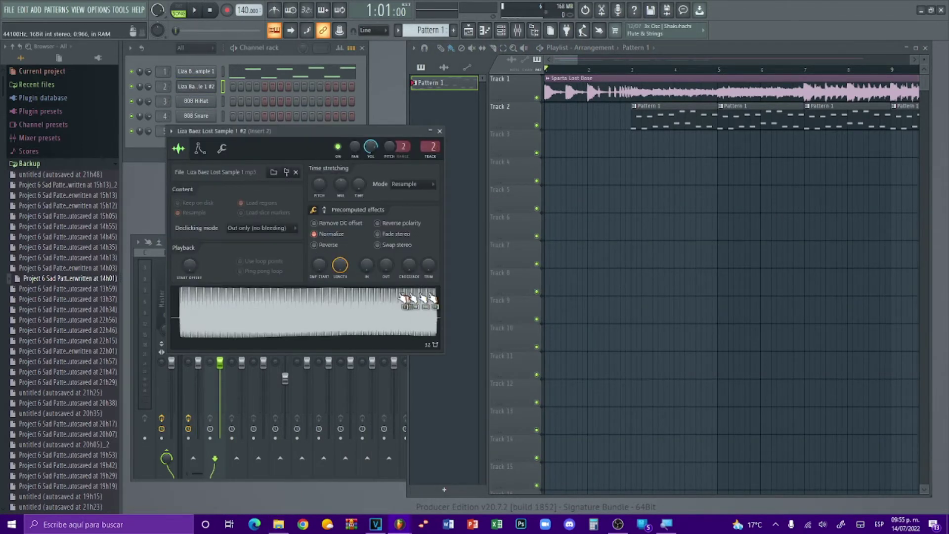
# Trim and crossfade the second vocal sample, set its start offset to about 6 %, preview it and close its settings
pyautogui.moveTo(428, 277); pyautogui.dragTo(416, 274)
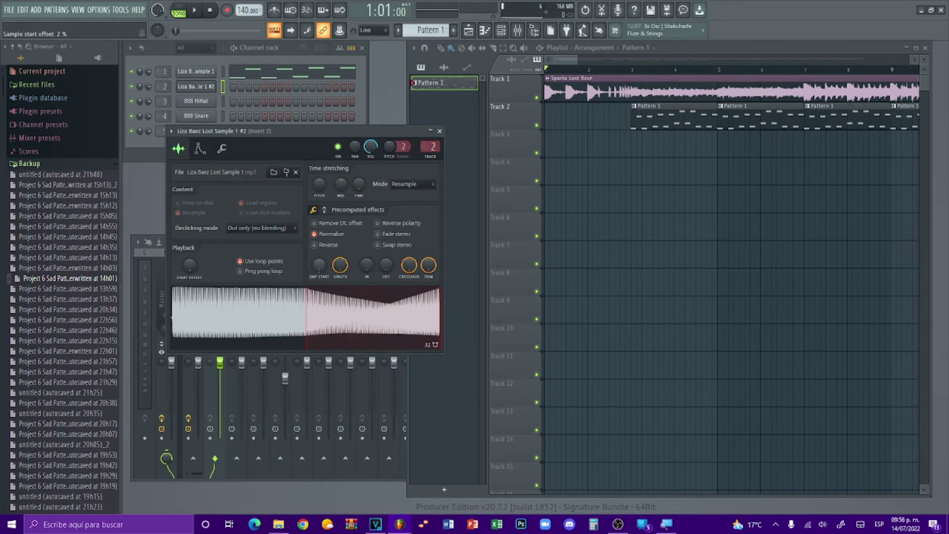
pyautogui.moveTo(319, 266); pyautogui.dragTo(319, 260)
pyautogui.press('q')
pyautogui.press('q')
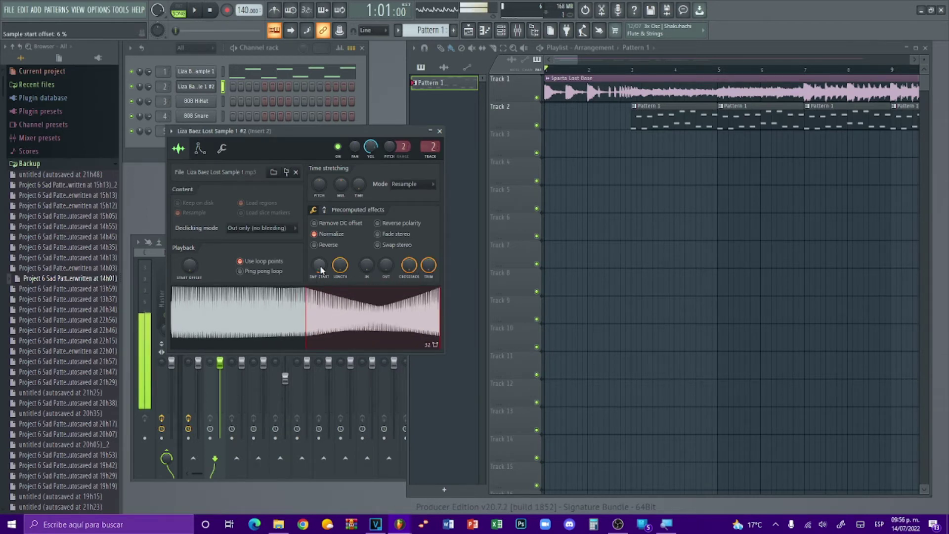
pyautogui.click(439, 131)
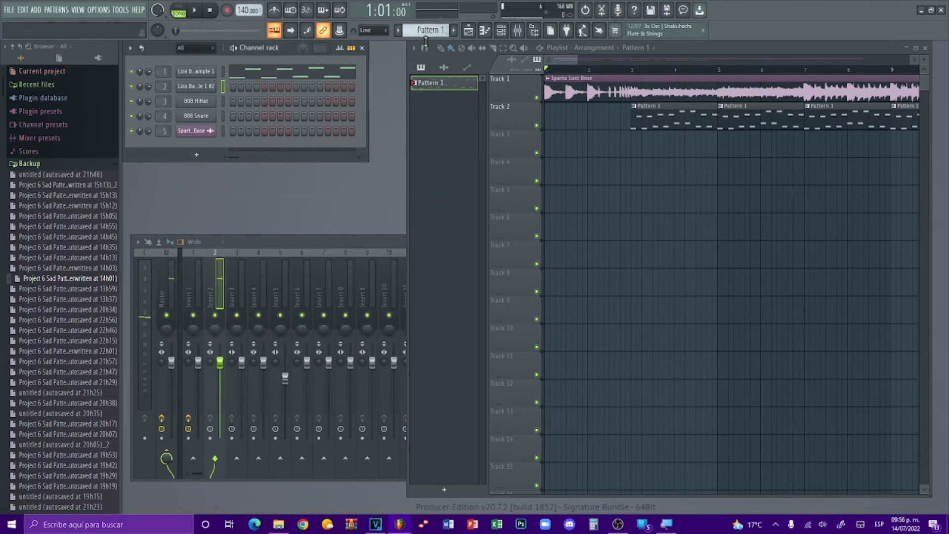
# Place Pattern 2 on Track 3 at bar 3, solo that track and set the playback position to bar 3
pyautogui.scroll(1, 416, 35)
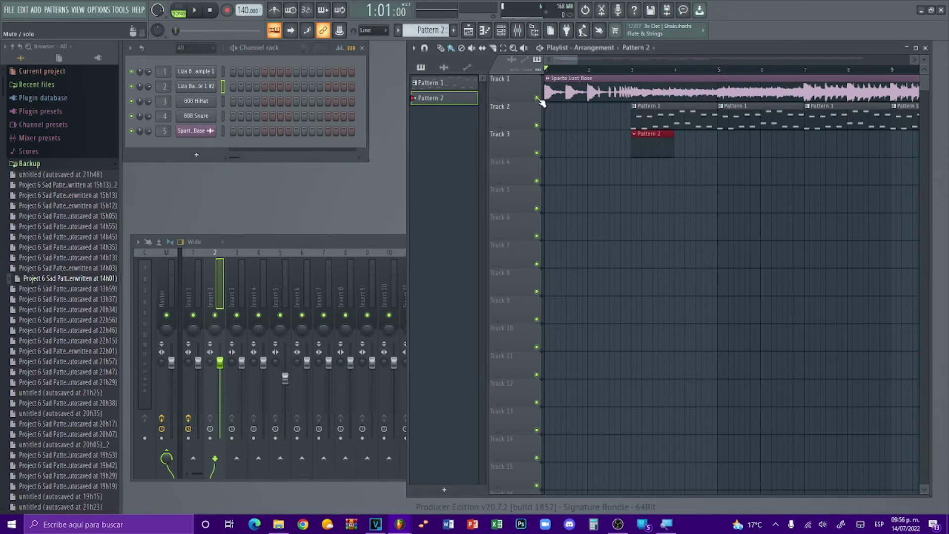
pyautogui.rightClick(538, 146)
pyautogui.click(538, 147)
pyautogui.rightClick(537, 152)
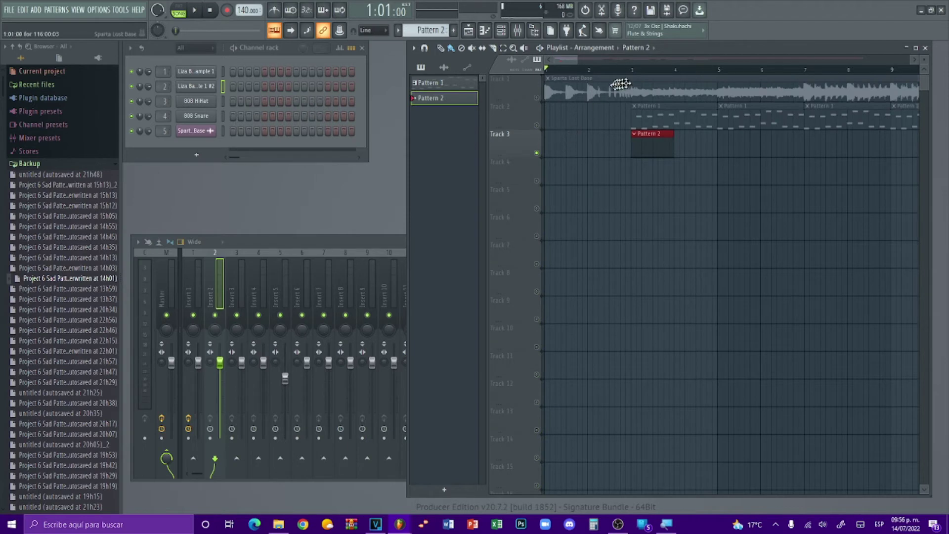
pyautogui.click(632, 70)
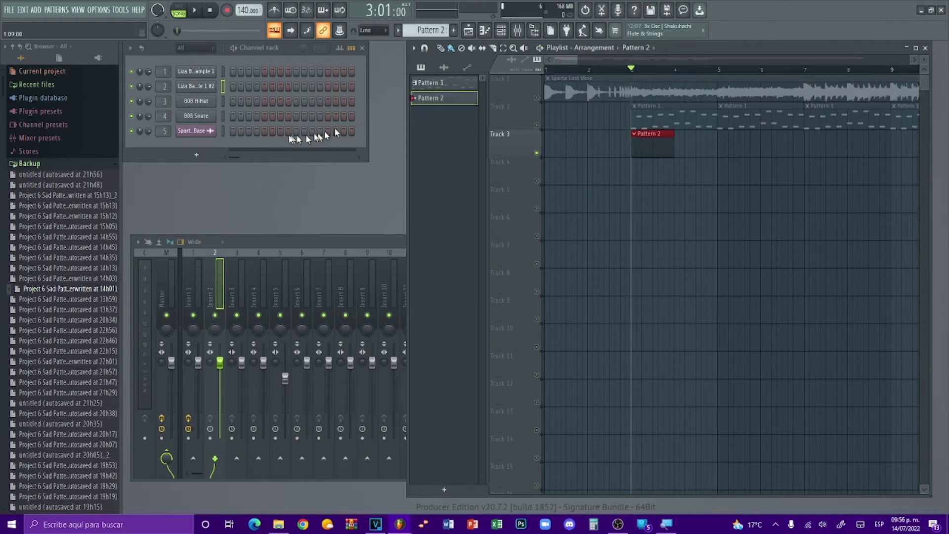
# Open the piano roll of the second vocal sample channel and place an A2 note at the start of Pattern 2
pyautogui.rightClick(206, 87)
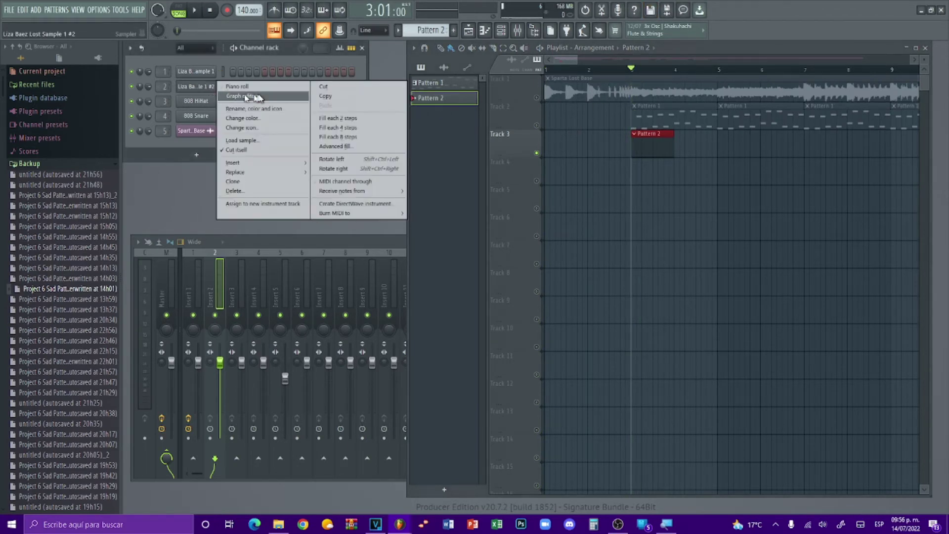
pyautogui.click(278, 89)
pyautogui.moveTo(624, 231)
pyautogui.mouseDown()
pyautogui.moveTo(347, 309)
pyautogui.moveTo(229, 384)
pyautogui.moveTo(262, 435)
pyautogui.moveTo(216, 270)
pyautogui.moveTo(210, 199)
pyautogui.mouseUp()
pyautogui.hotkey('shift', 'Down')
pyautogui.hotkey('shift', 'Down')
pyautogui.hotkey('shift', 'Down')
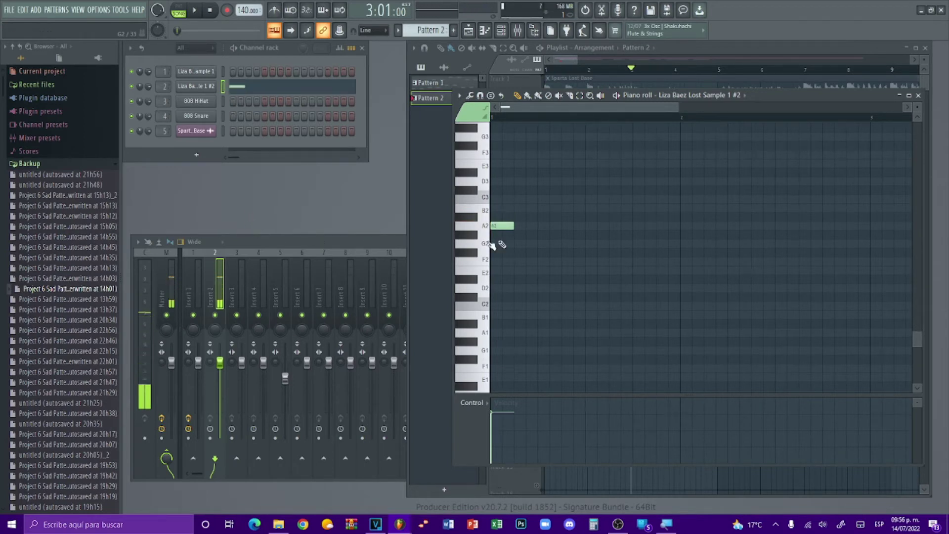
# Add an E3 note directly after the A2 note and audition the two notes
pyautogui.scroll(2, 523, 240)
pyautogui.click(514, 233)
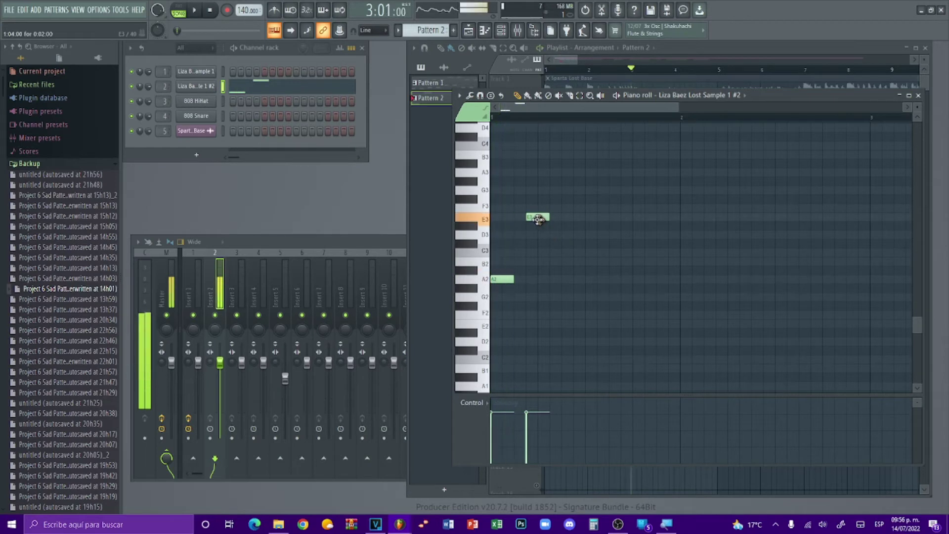
pyautogui.press('space')
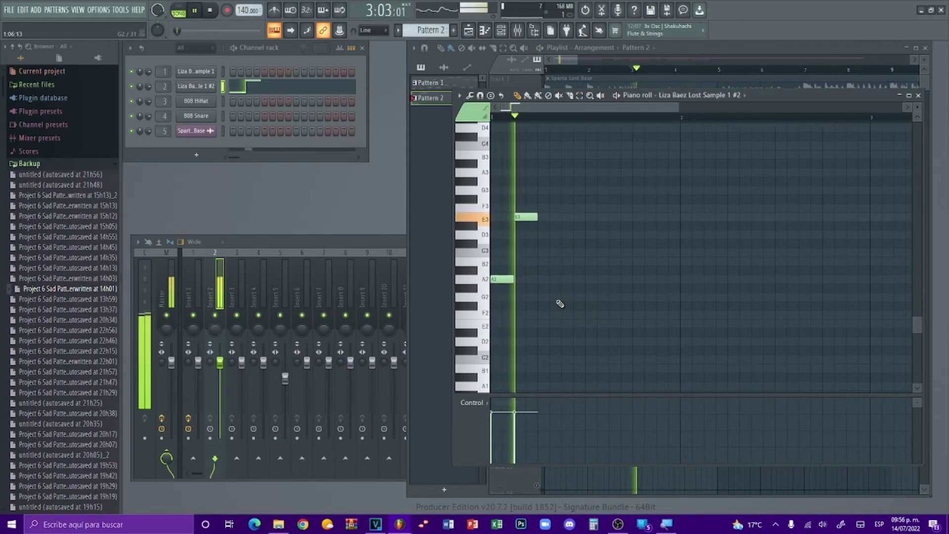
pyautogui.press('space')
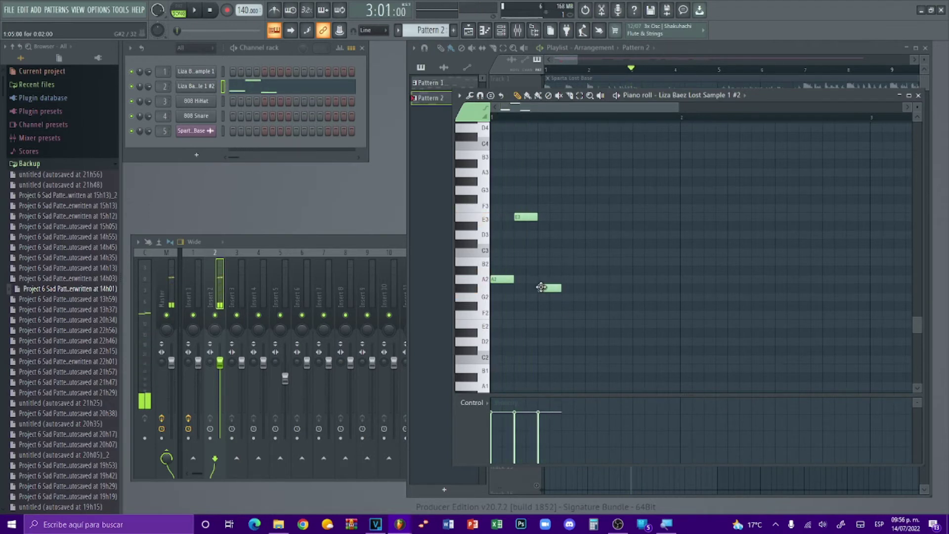
# Add a second A2 note and a second E3 note after the first pair and audition the phrase
pyautogui.click(540, 272)
pyautogui.click(537, 279)
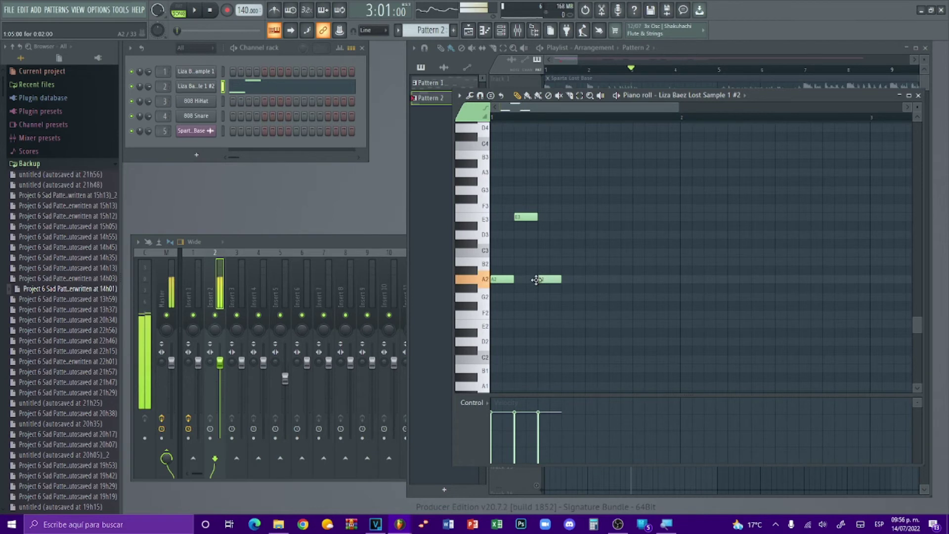
pyautogui.click(565, 226)
pyautogui.moveTo(567, 224); pyautogui.dragTo(570, 215)
pyautogui.press('space')
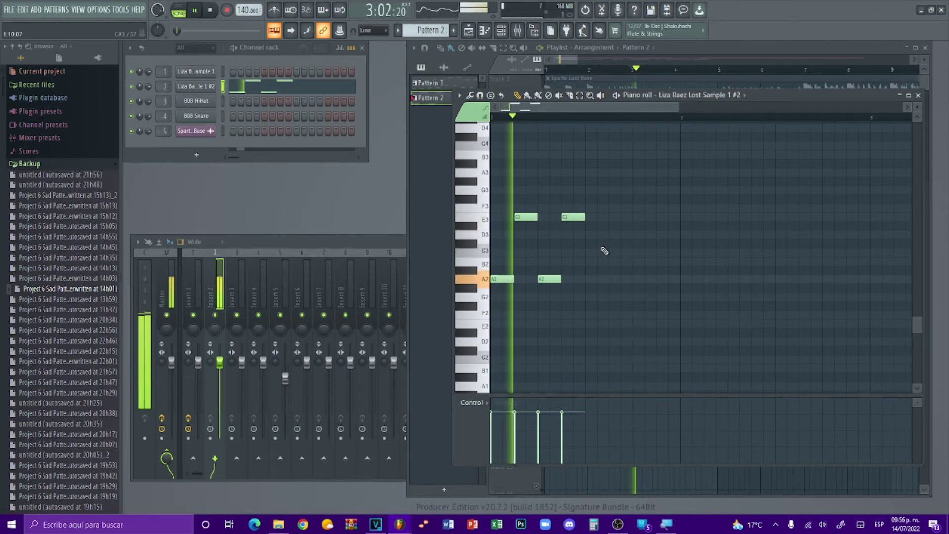
pyautogui.press('space')
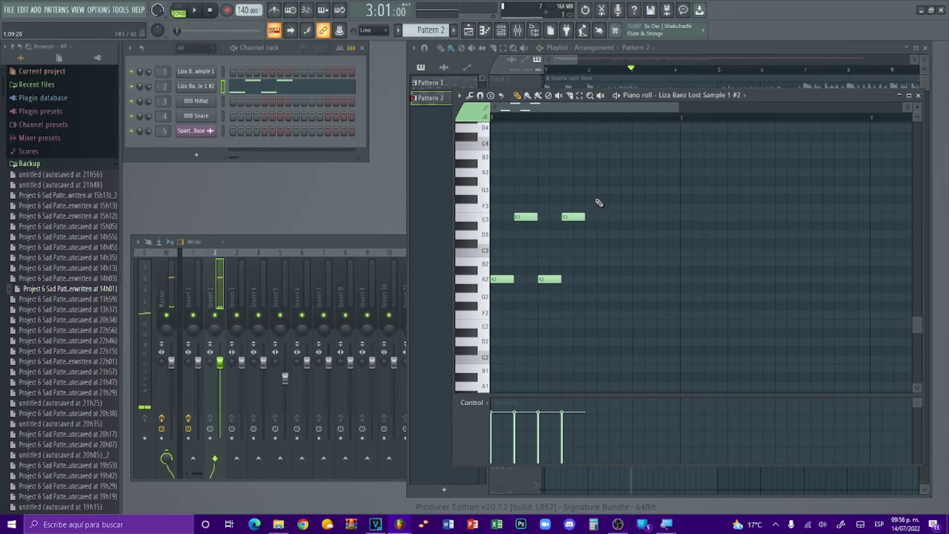
# Duplicate the four-note bass phrase to A#2/F3, C3/G3 and again A#2/F3, audition the two-bar line and close the piano roll
pyautogui.moveTo(607, 204); pyautogui.dragTo(481, 274)
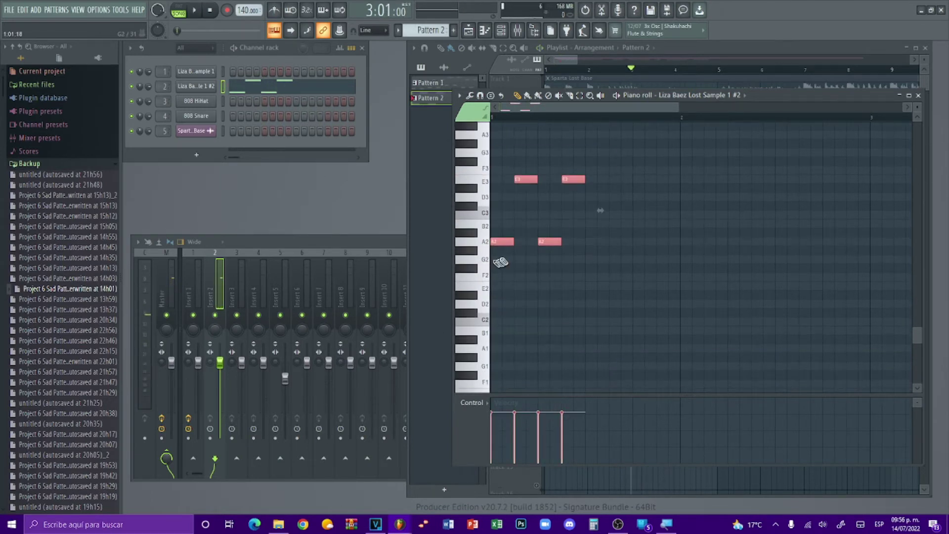
pyautogui.moveTo(507, 241); pyautogui.dragTo(786, 231)
pyautogui.press('space')
pyautogui.press('space')
pyautogui.press('space')
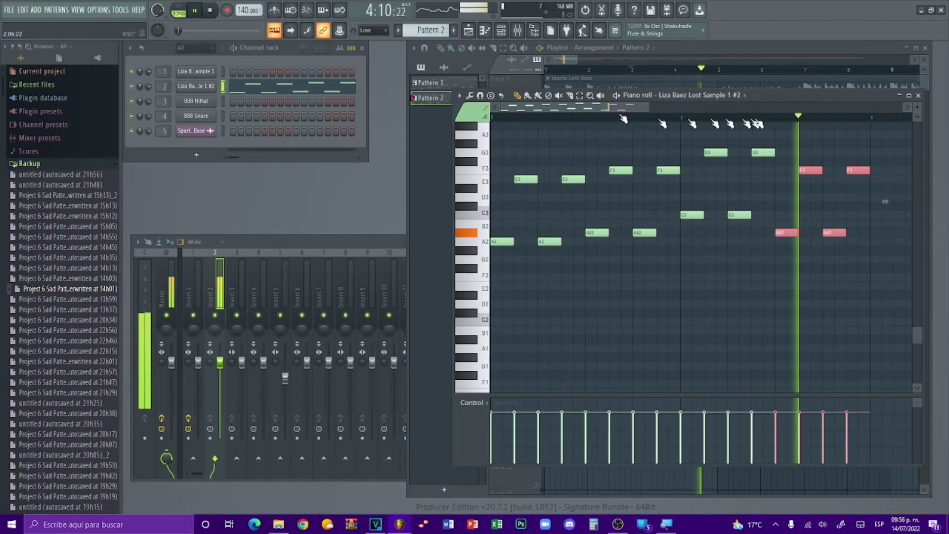
pyautogui.press('space')
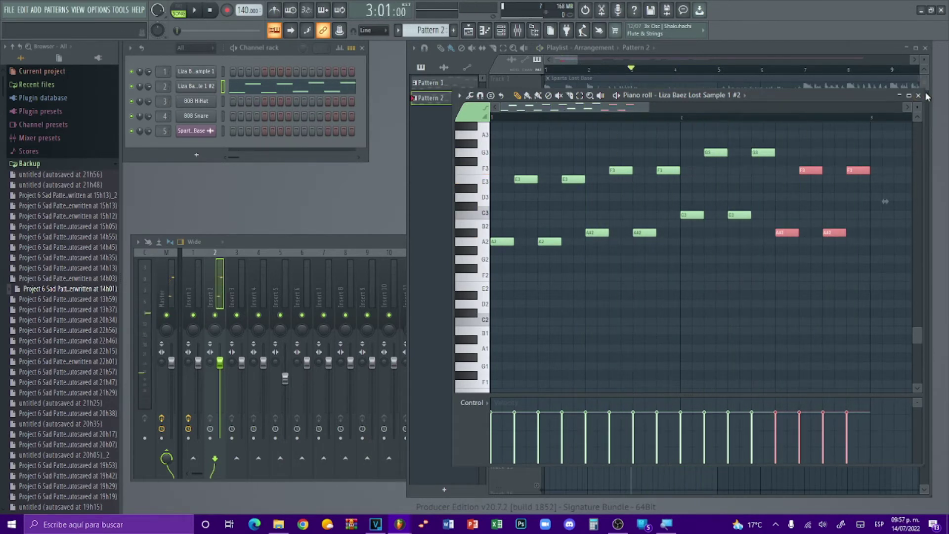
pyautogui.click(919, 95)
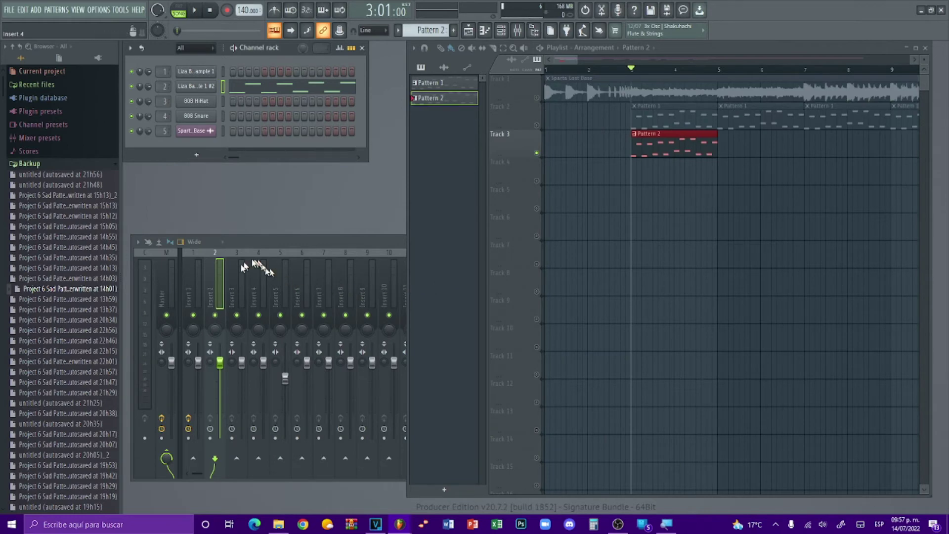
# Add Fruity Parametric EQ 2 to Insert 2's second effect slot and apply its 20Hz - 18kHz cut preset
pyautogui.click(221, 278)
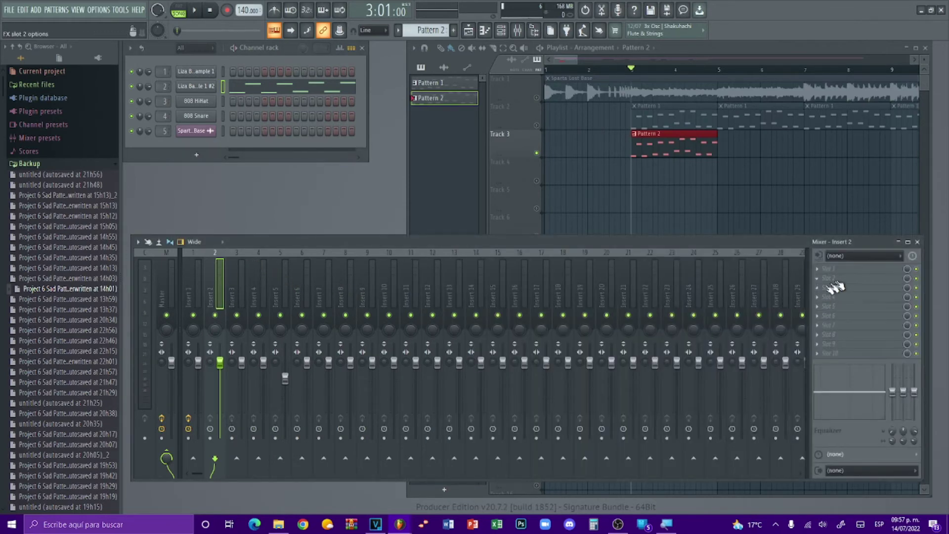
pyautogui.click(846, 280)
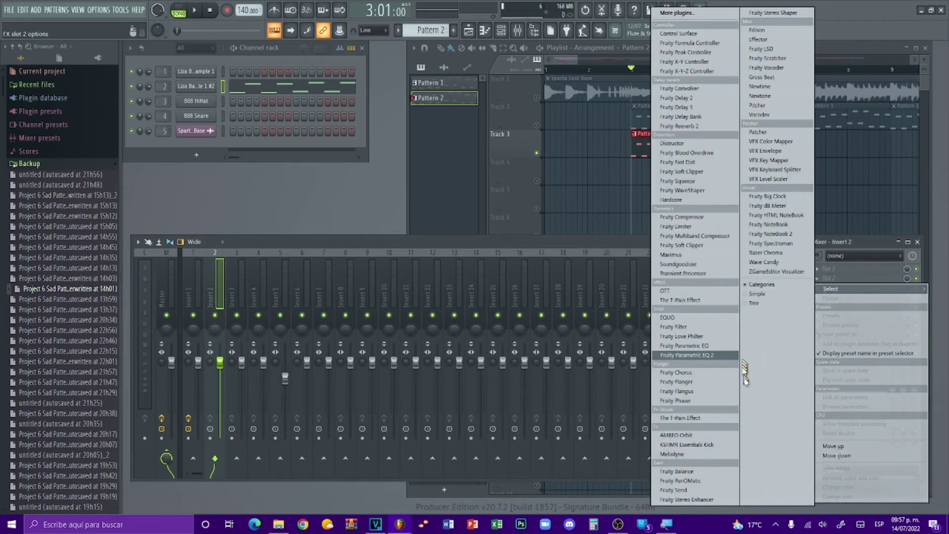
pyautogui.click(711, 355)
pyautogui.press('space')
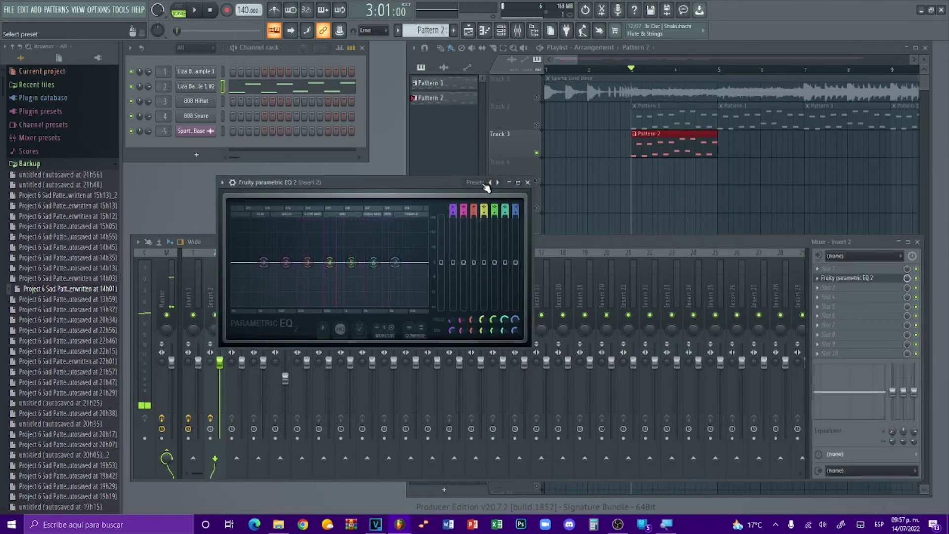
pyautogui.click(477, 183)
pyautogui.click(505, 216)
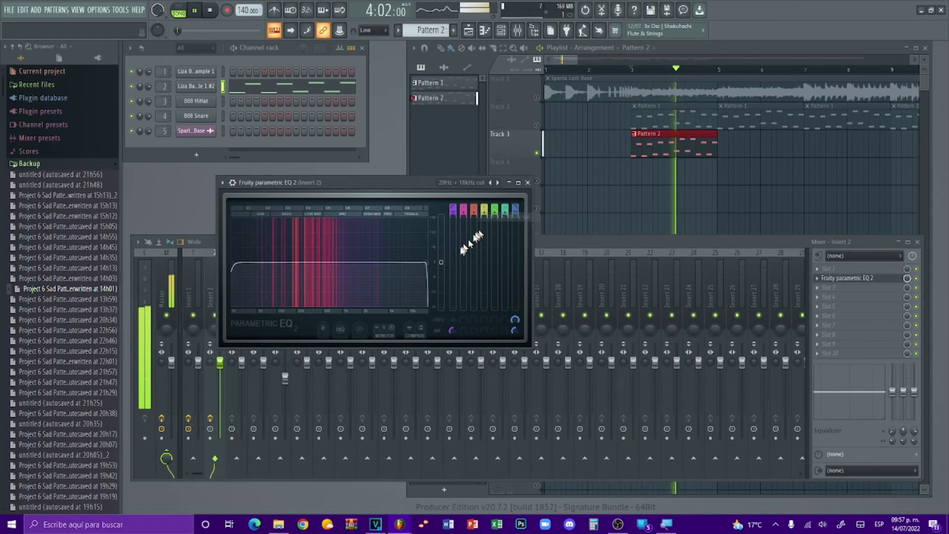
# Lower the EQ's high-cut frequency to keep only the sample's low range, audition the bass line and close the plugin
pyautogui.press('space')
pyautogui.moveTo(425, 262); pyautogui.dragTo(318, 262)
pyautogui.press('space')
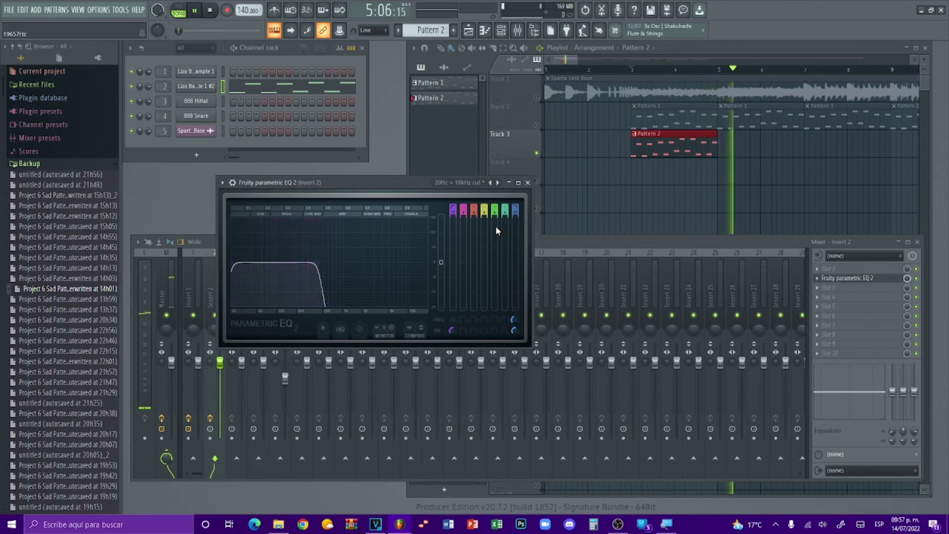
pyautogui.press('space')
pyautogui.press('space')
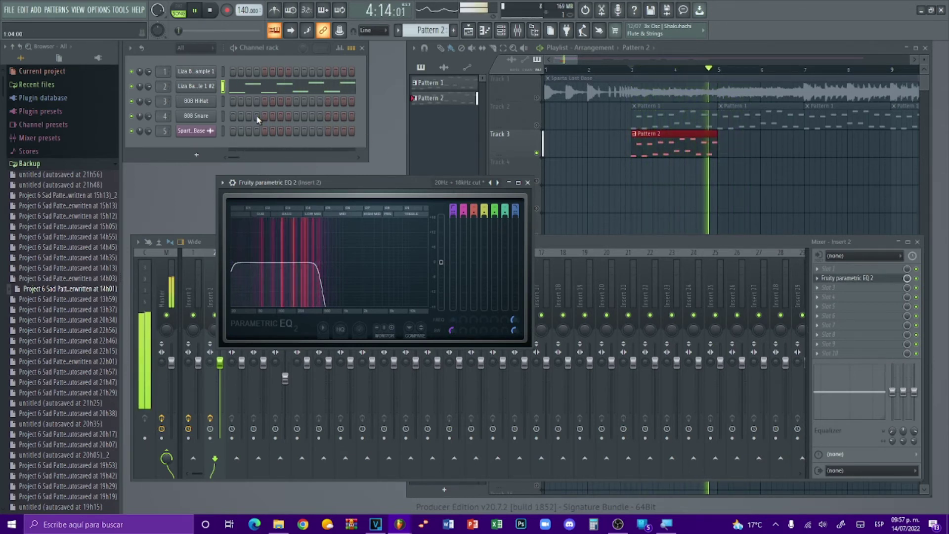
pyautogui.press('space')
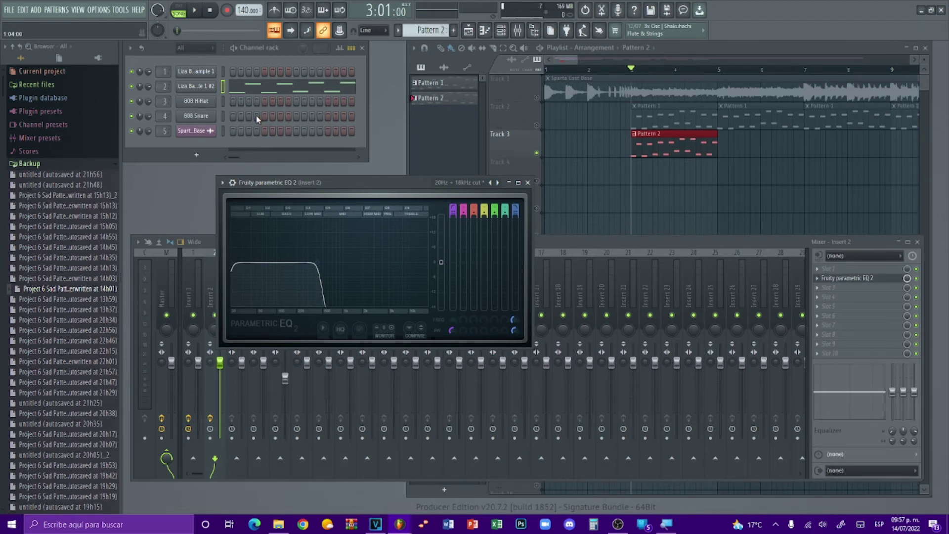
pyautogui.press('space')
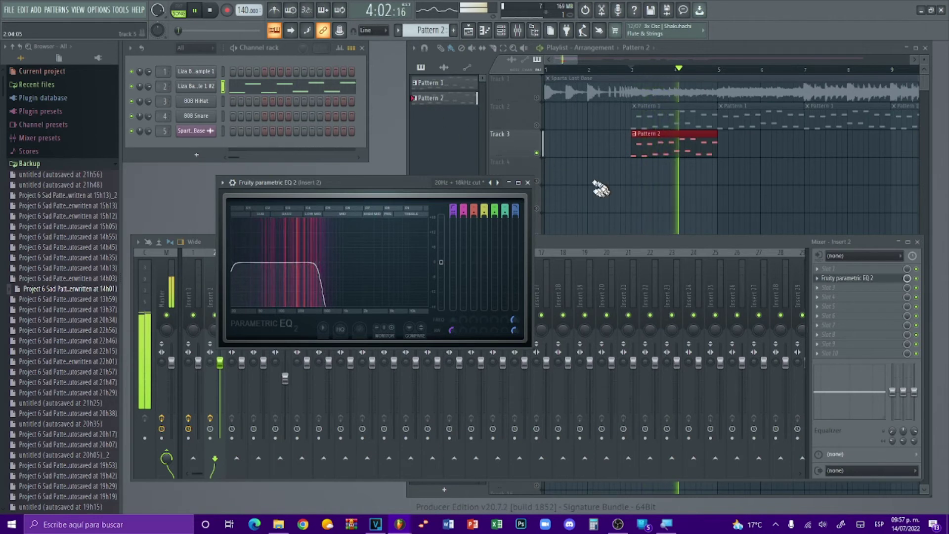
pyautogui.click(527, 182)
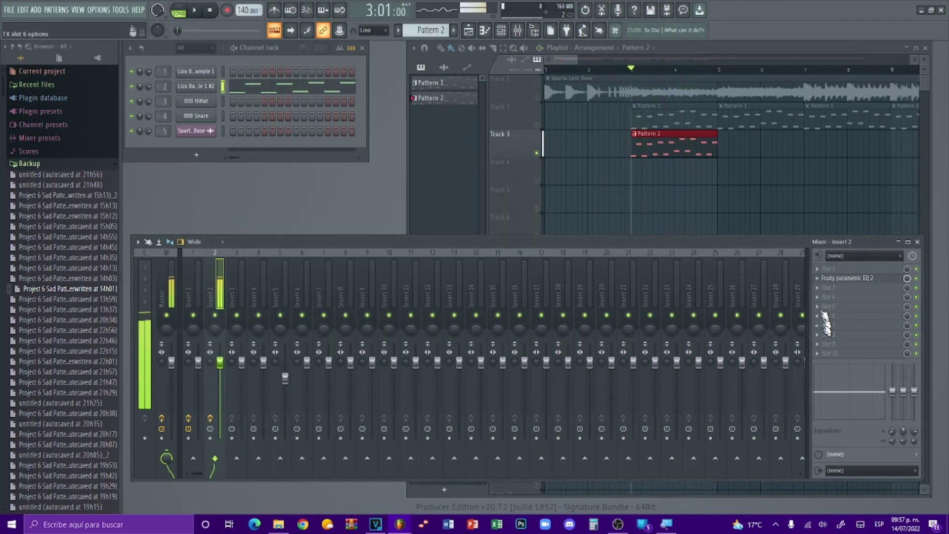
# Move the EQ up to Insert 2's first effect slot and add Fruity Fast Dist in the second slot
pyautogui.press('space')
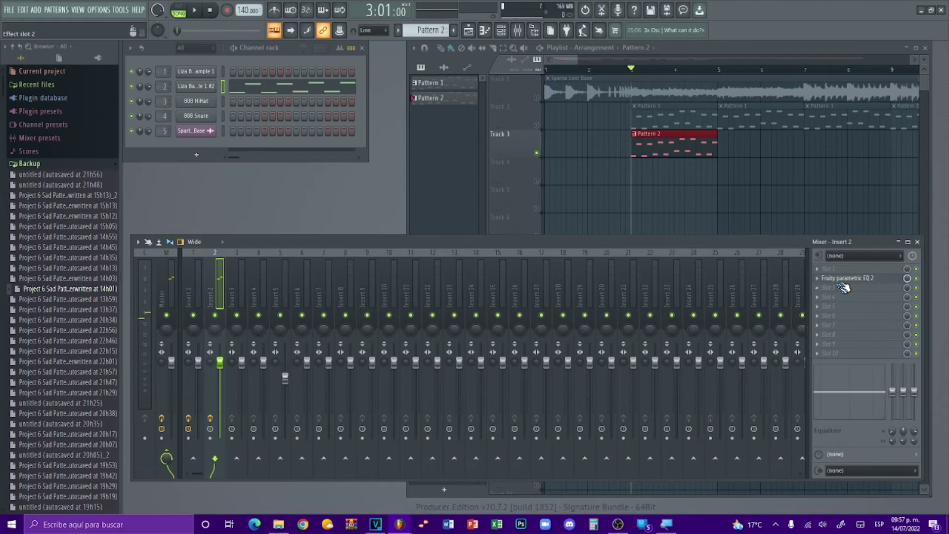
pyautogui.click(860, 282)
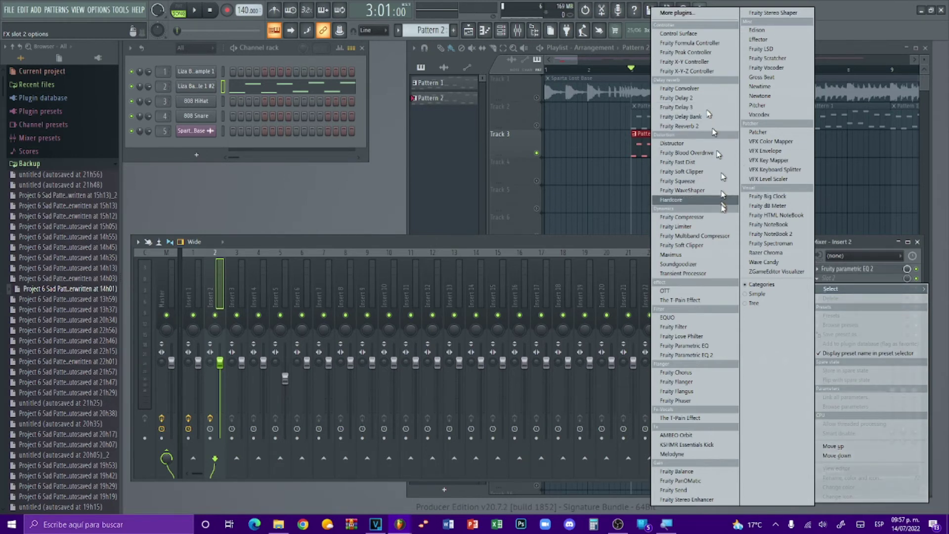
pyautogui.click(692, 163)
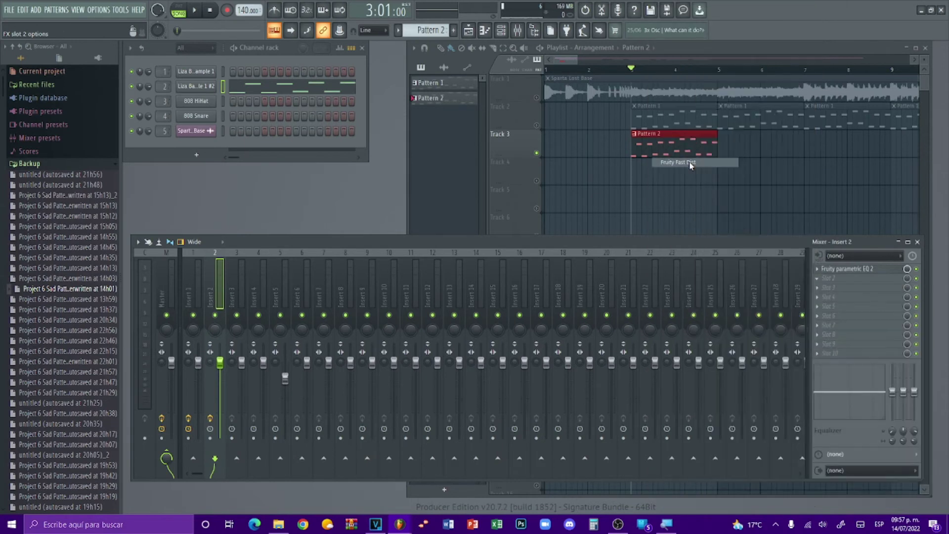
# Adjust Fast Dist's post gain and pre amp while auditioning the distorted bass line
pyautogui.press('space')
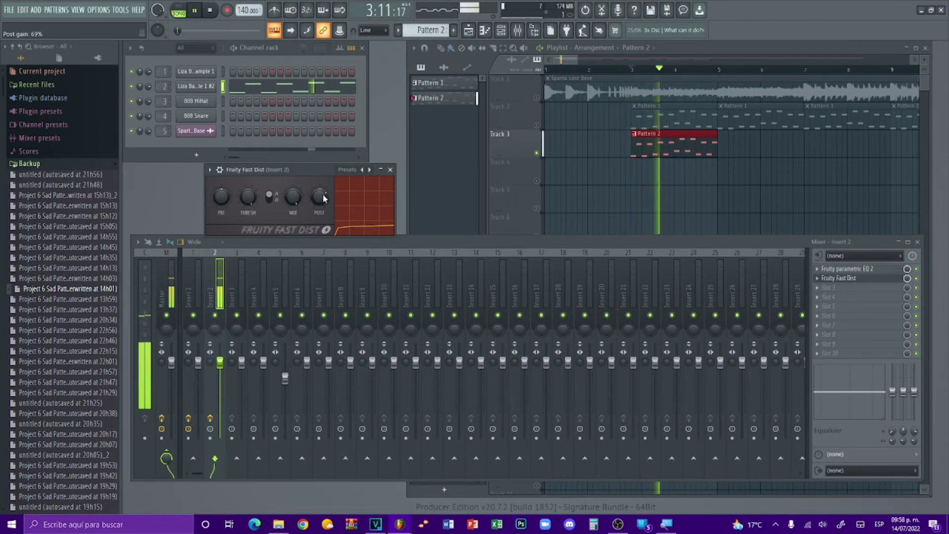
pyautogui.press('space')
pyautogui.press('space')
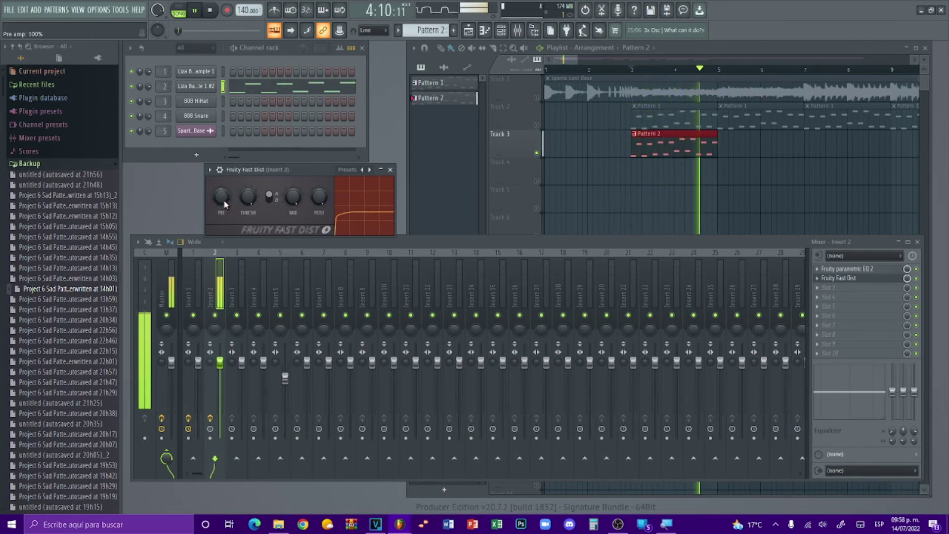
pyautogui.scroll(-5, 224, 203)
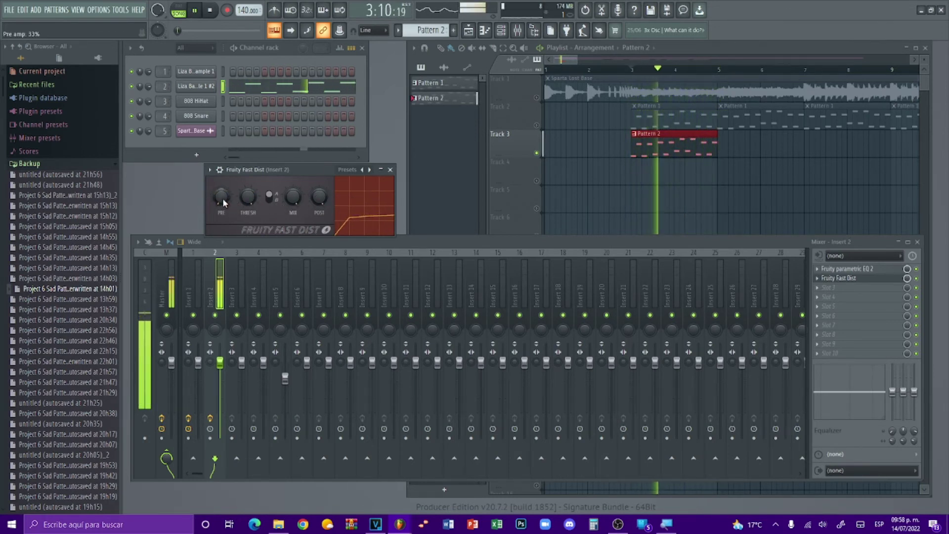
pyautogui.scroll(2, 223, 198)
pyautogui.press('space')
pyautogui.press('space')
pyautogui.scroll(1, 223, 198)
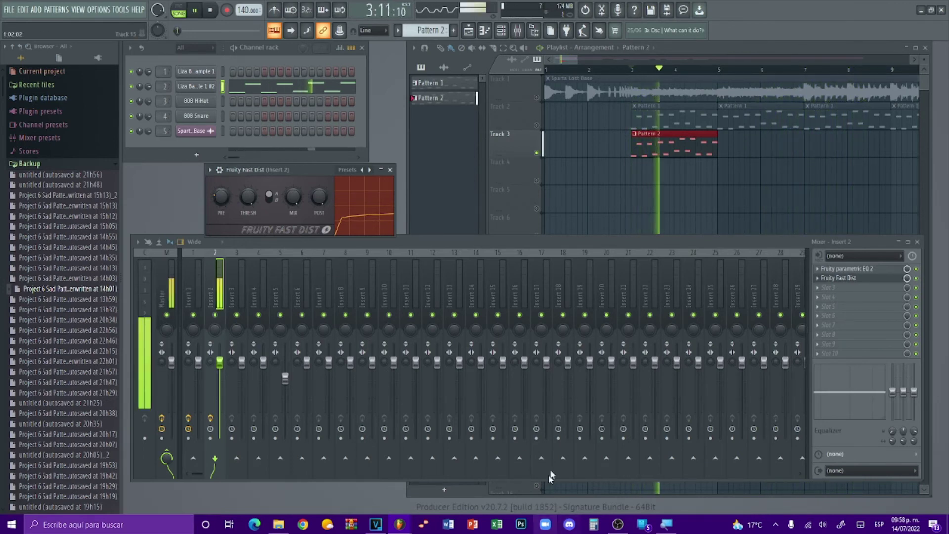
pyautogui.press('space')
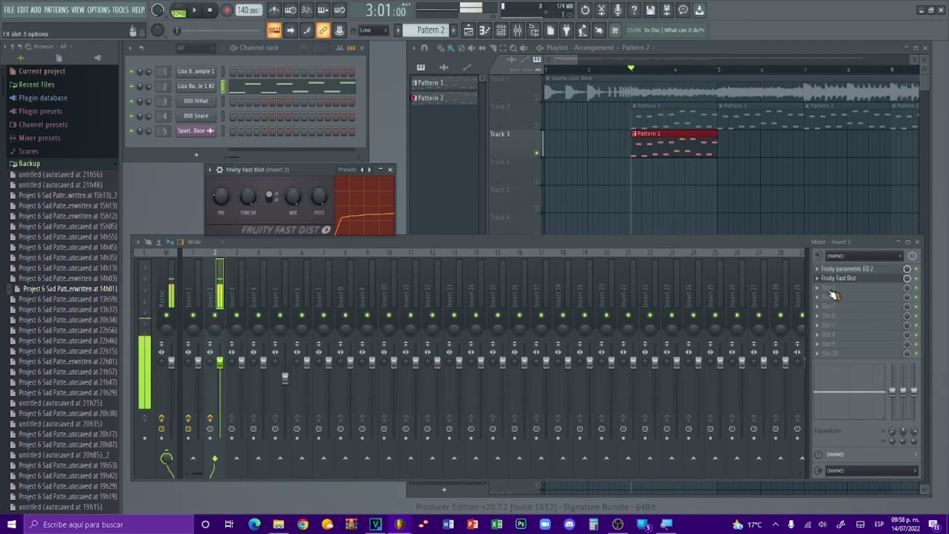
pyautogui.press('space')
# Lower the high-cut frequency of Insert 2's Parametric EQ 2 to about 348 Hz and close the EQ
pyautogui.click(842, 269)
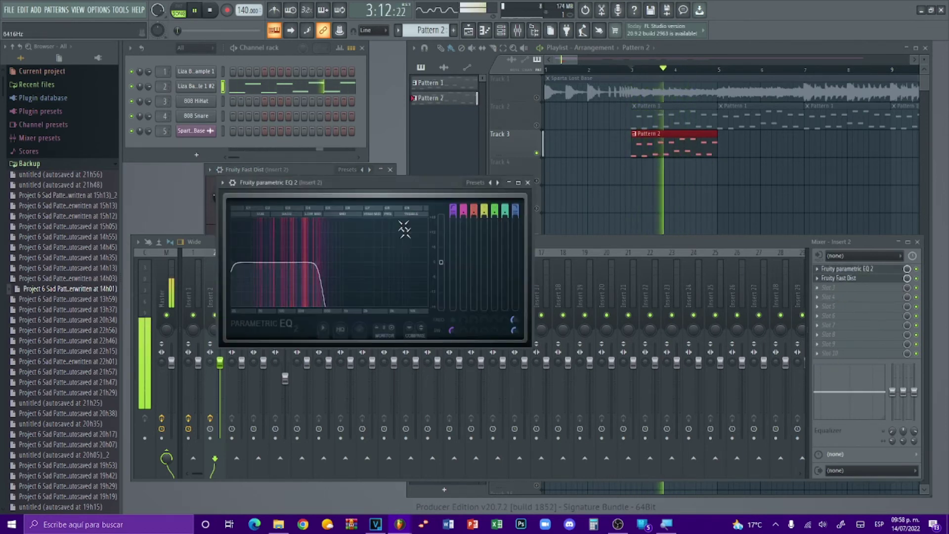
pyautogui.moveTo(328, 264); pyautogui.dragTo(307, 263)
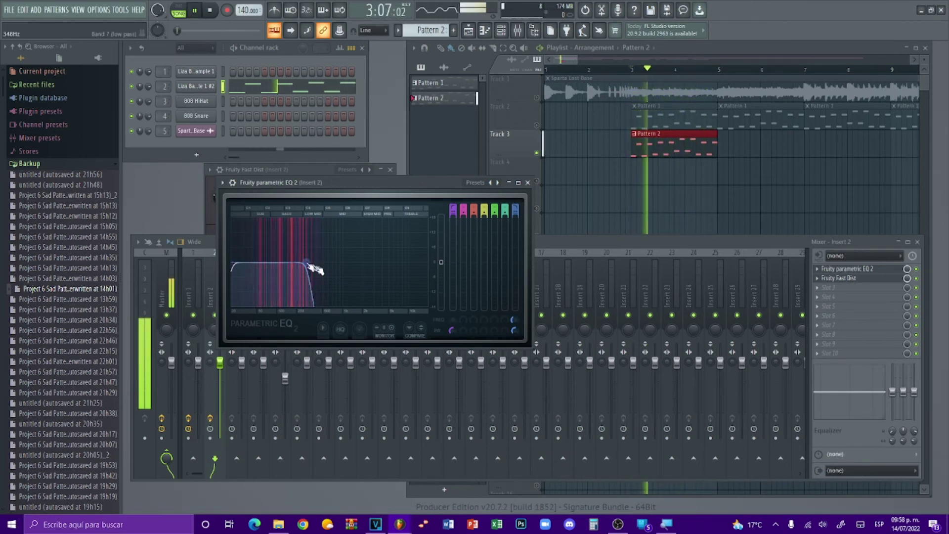
pyautogui.click(528, 183)
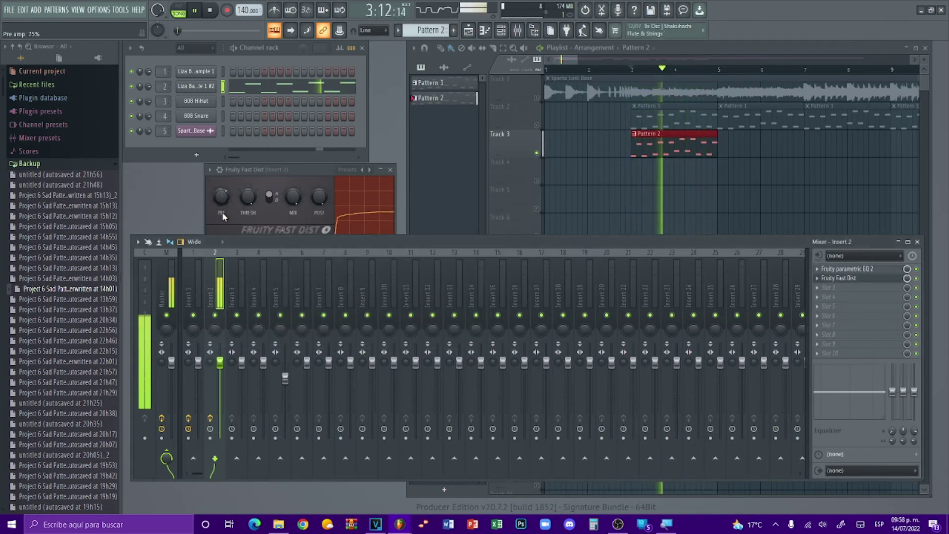
# Fine-tune Fast Dist's pre amp, close the plugin and lower Insert 2's volume fader slightly
pyautogui.scroll(-3, 223, 217)
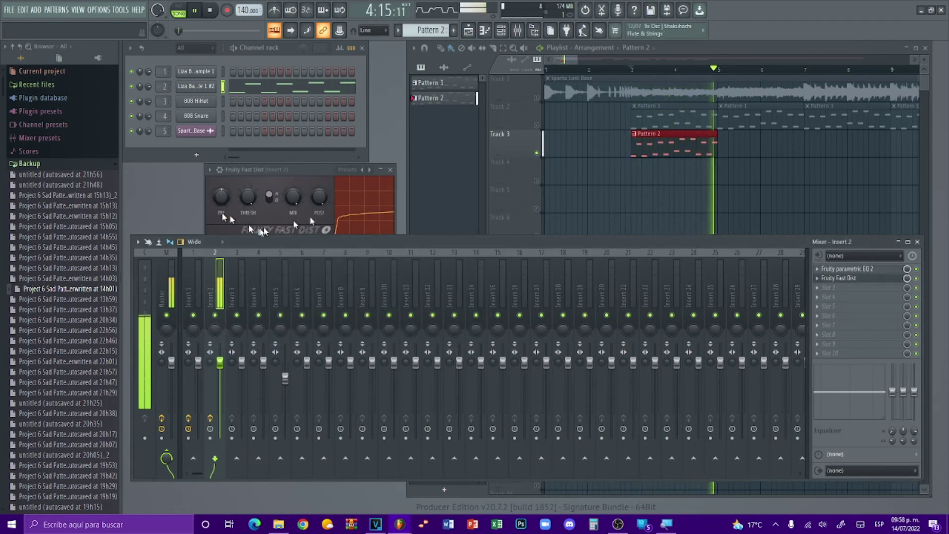
pyautogui.click(392, 170)
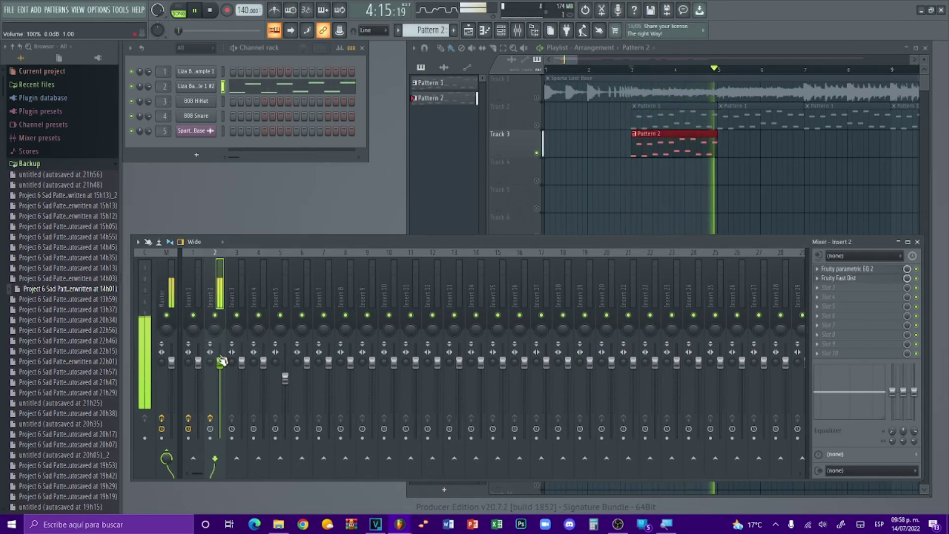
pyautogui.moveTo(220, 362); pyautogui.dragTo(221, 369)
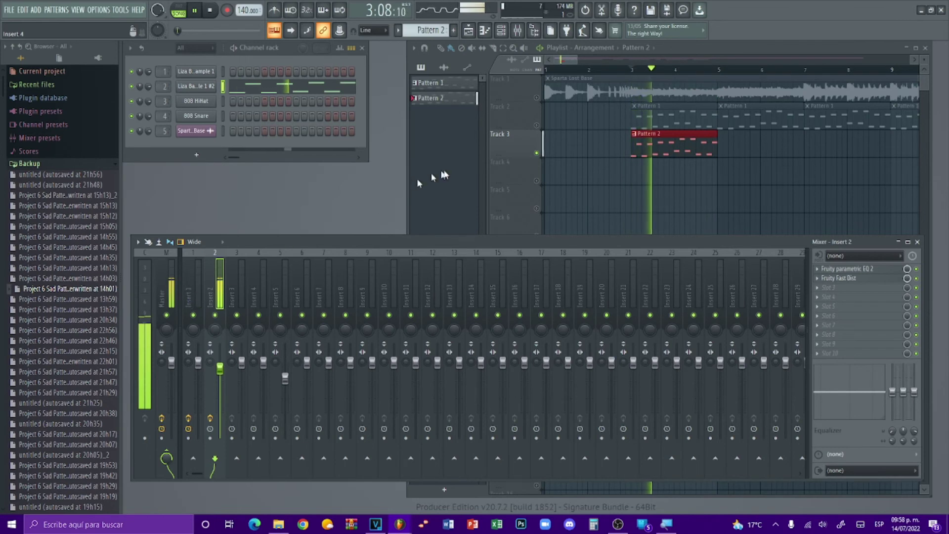
# Unsolo Track 3 and mute the Sparta Lost Base on Track 1 to hear the melody and bass together
pyautogui.press('space')
pyautogui.click(539, 155)
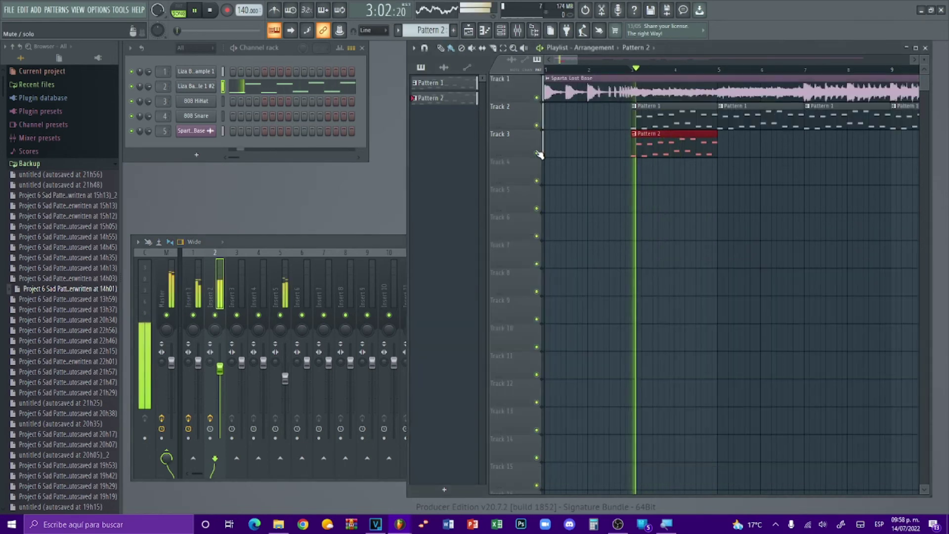
pyautogui.click(537, 99)
pyautogui.press('space')
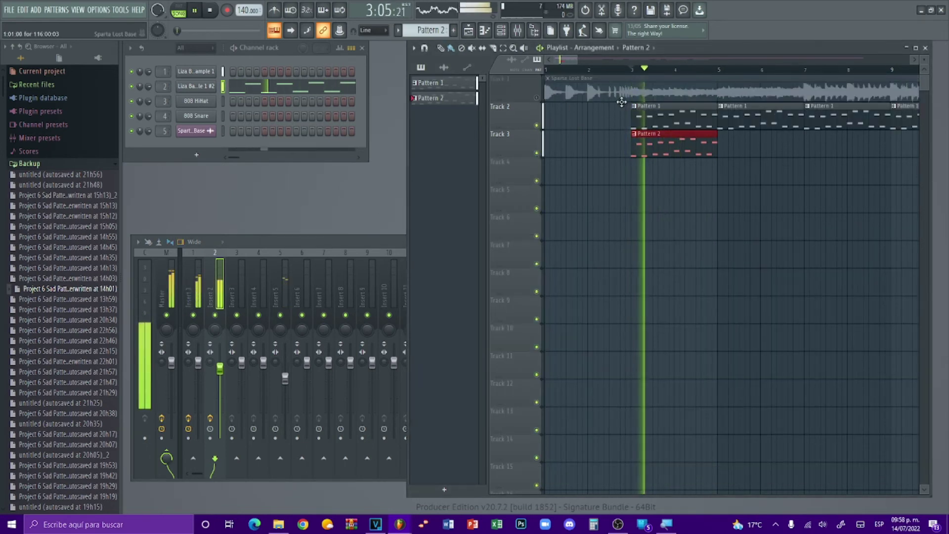
# Place Pattern 2 clips at bars 5, 7 and 9 on Track 3, aligned with the Pattern 1 clips above
pyautogui.click(728, 146)
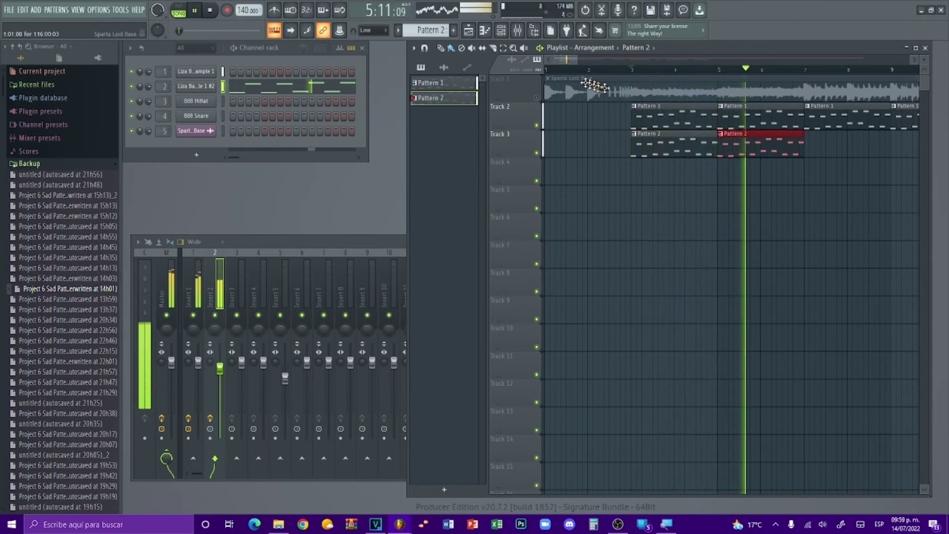
pyautogui.moveTo(563, 61); pyautogui.dragTo(571, 65)
pyautogui.moveTo(692, 140); pyautogui.dragTo(682, 142)
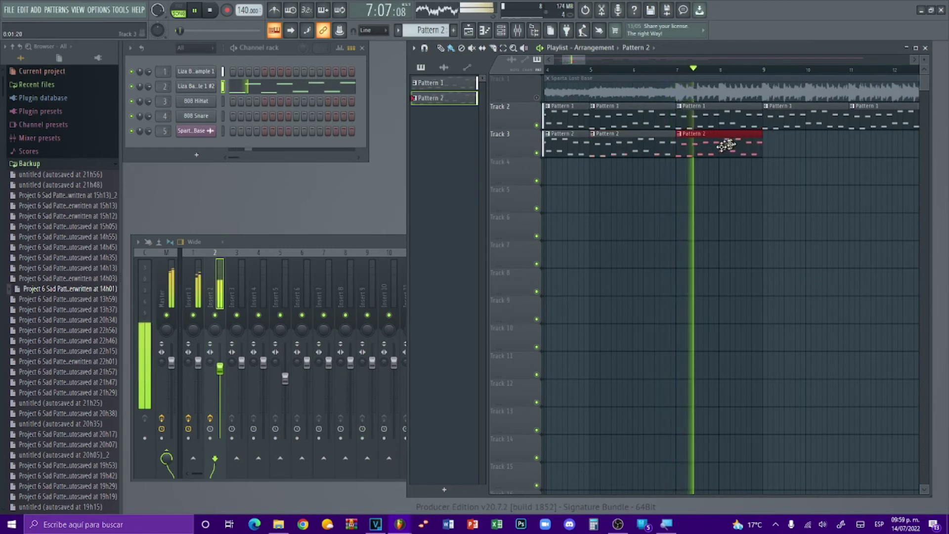
pyautogui.click(774, 151)
pyautogui.moveTo(773, 154); pyautogui.dragTo(762, 153)
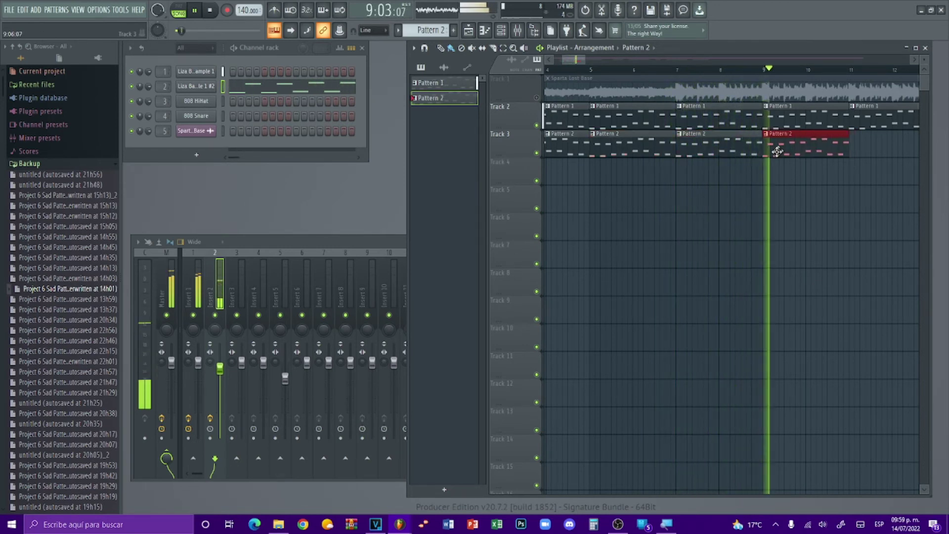
pyautogui.press('space')
pyautogui.moveTo(580, 61); pyautogui.dragTo(598, 62)
pyautogui.moveTo(563, 155)
pyautogui.mouseDown()
pyautogui.moveTo(646, 145)
pyautogui.moveTo(840, 167)
pyautogui.mouseUp()
pyautogui.press('space')
pyautogui.rightClick(594, 154)
pyautogui.rightClick(663, 155)
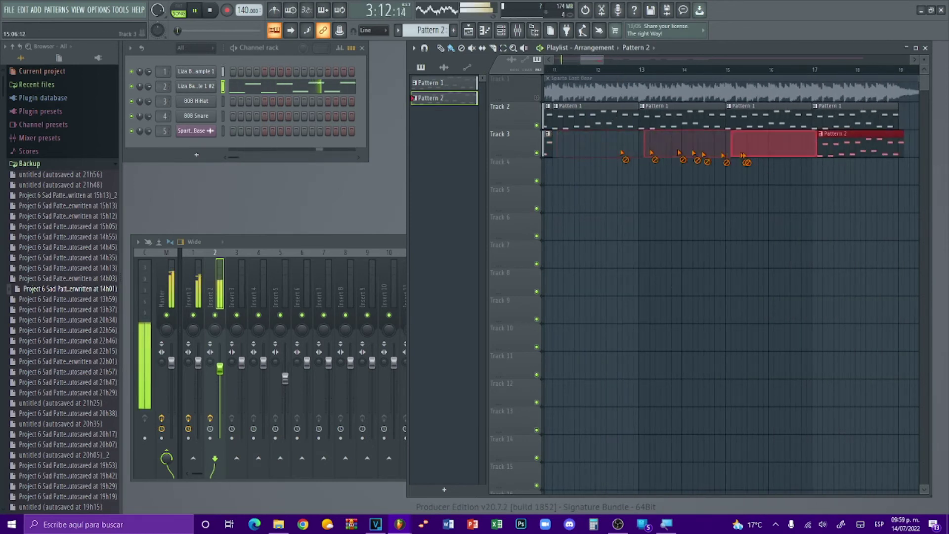
pyautogui.rightClick(741, 155)
pyautogui.rightClick(828, 152)
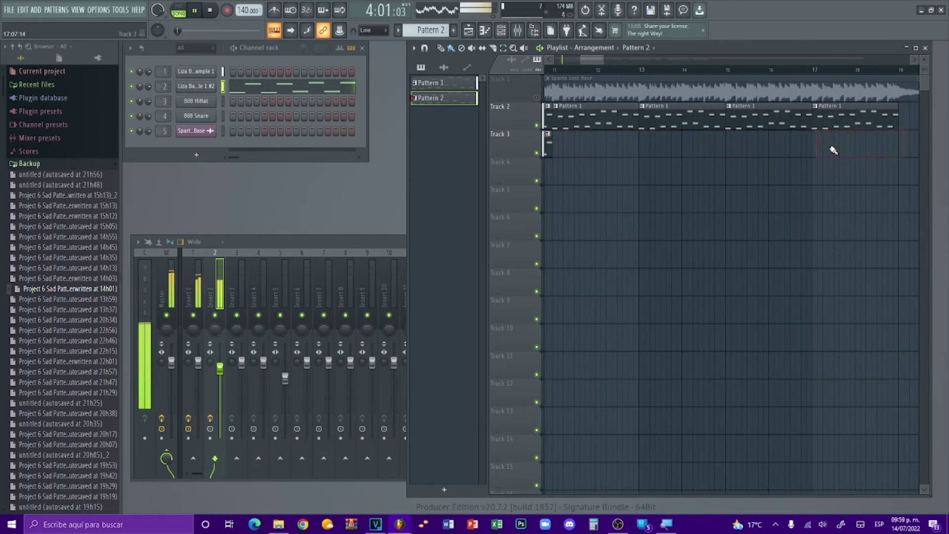
# Place a Pattern 2 clip at bar 11 on Track 3 and align it with the Pattern 1 clip above
pyautogui.click(559, 153)
pyautogui.moveTo(618, 148); pyautogui.dragTo(607, 149)
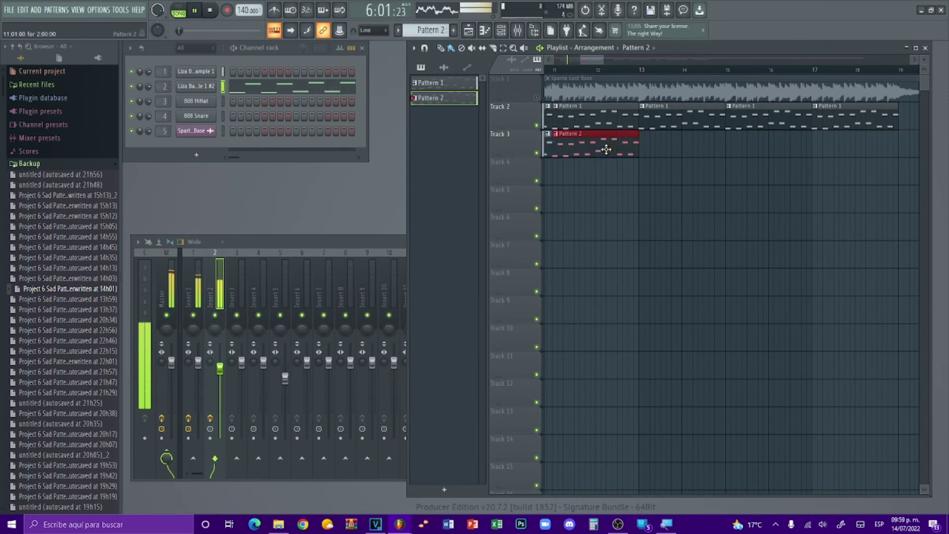
pyautogui.click(644, 147)
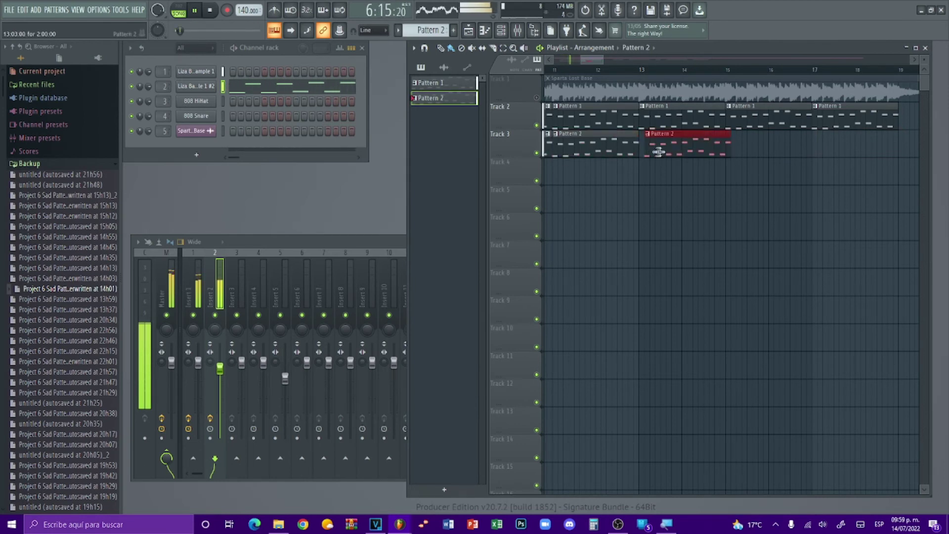
pyautogui.click(738, 149)
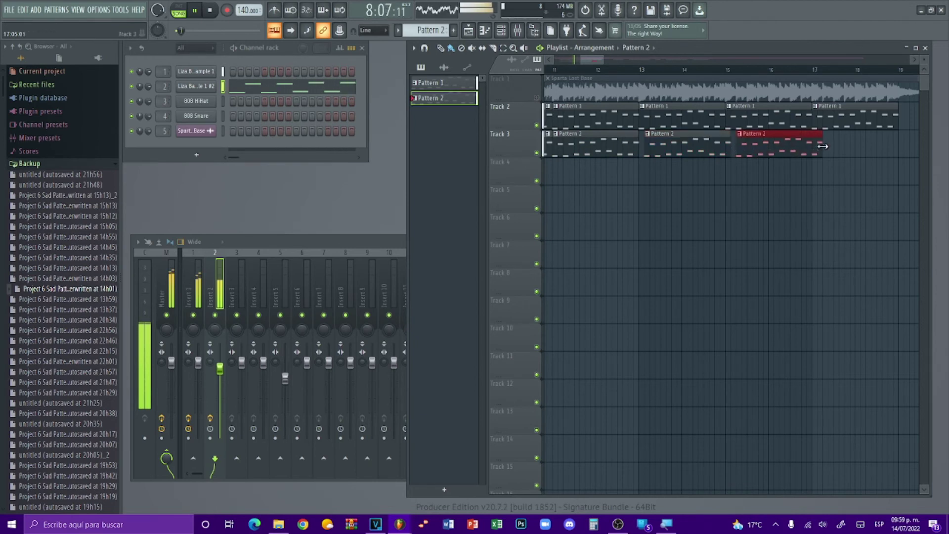
pyautogui.rightClick(802, 148)
pyautogui.rightClick(692, 150)
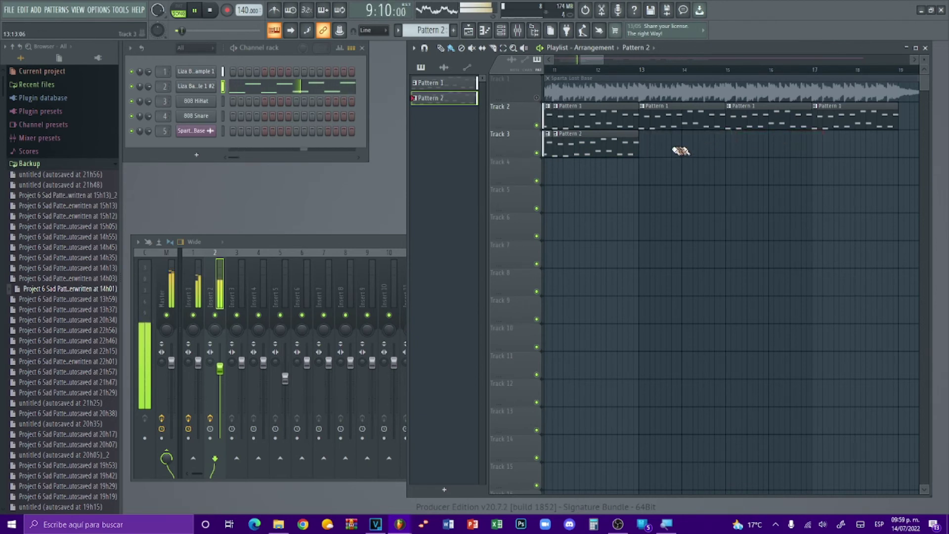
# Place Pattern 2 clips at bars 13, 15 and 17 on Track 3, aligned with the Pattern 1 clips
pyautogui.click(655, 150)
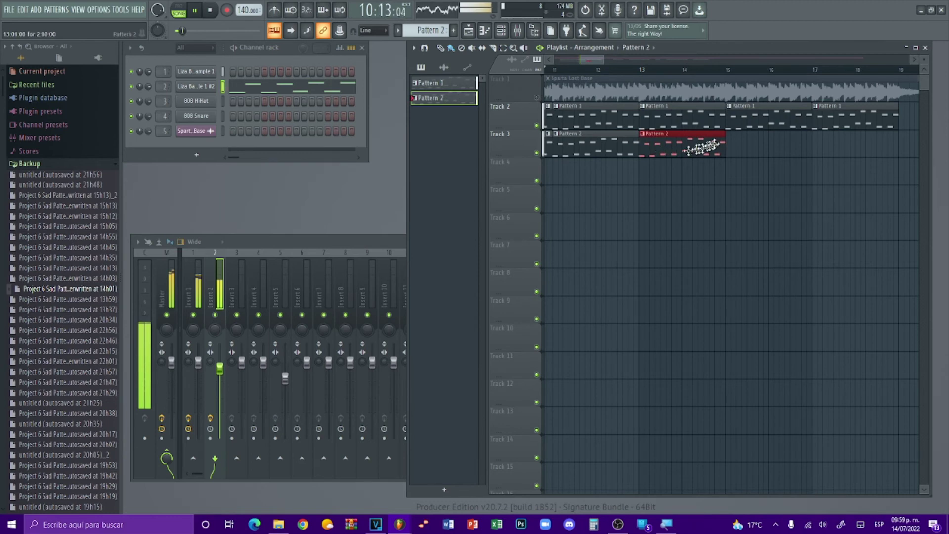
pyautogui.click(744, 150)
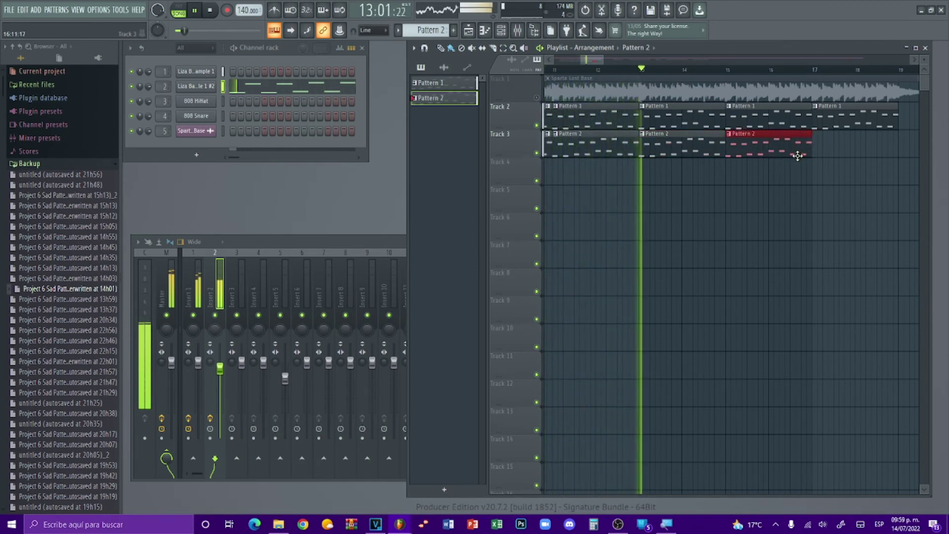
pyautogui.click(818, 151)
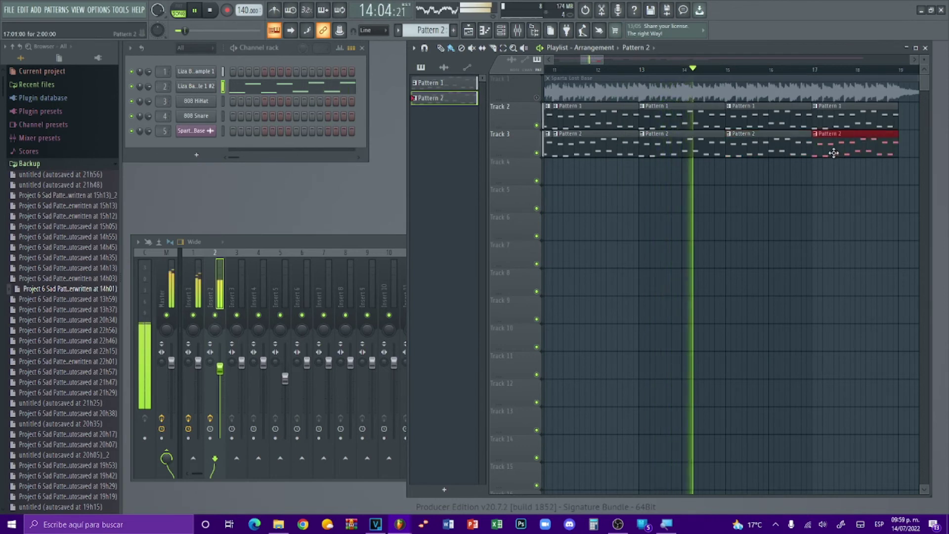
# Cue playback just before bar 23, unmute the Sparta Lost Base on Track 1 and audition the section
pyautogui.click(602, 58)
pyautogui.moveTo(602, 64); pyautogui.dragTo(621, 68)
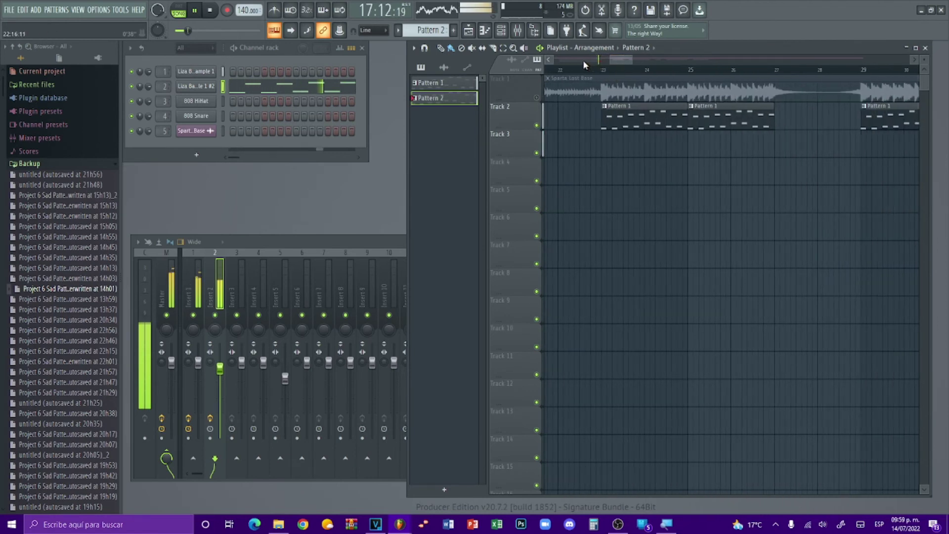
pyautogui.click(599, 72)
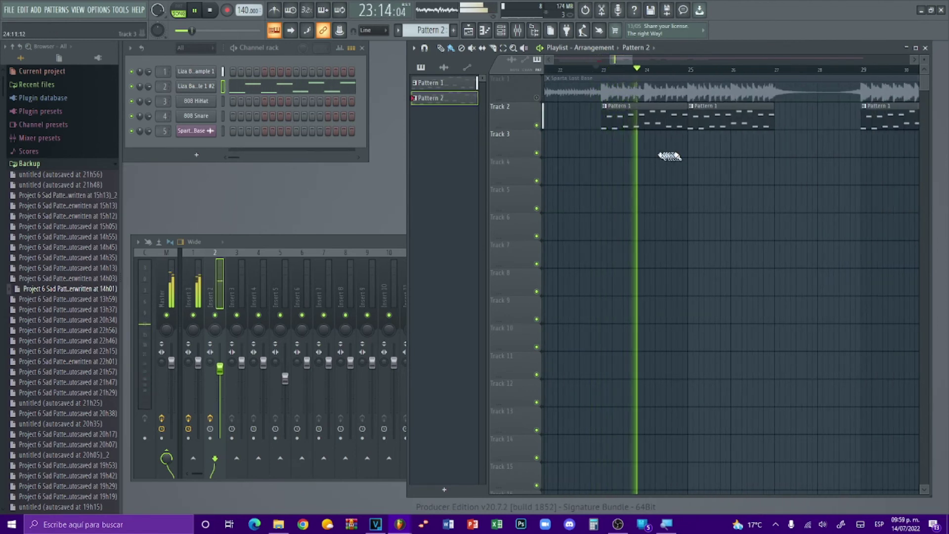
pyautogui.click(592, 70)
pyautogui.click(536, 97)
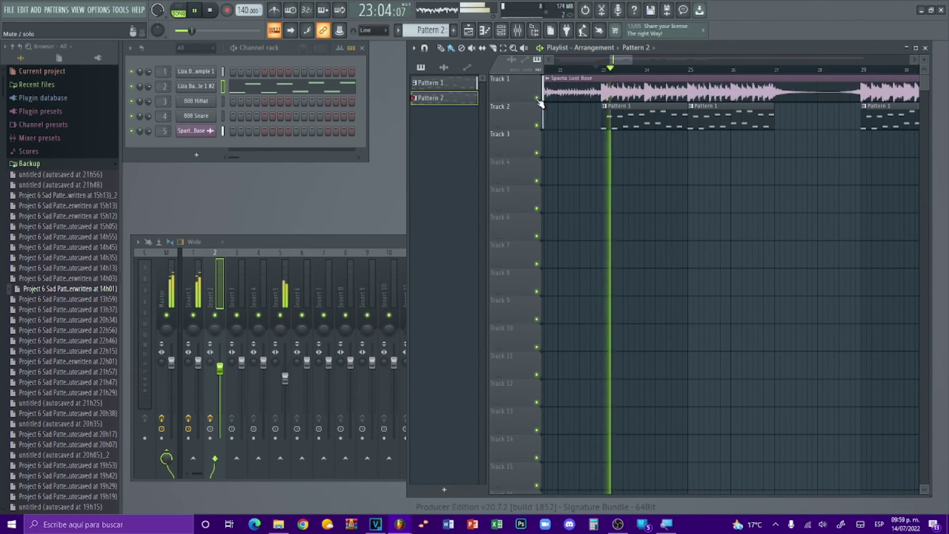
pyautogui.press('space')
# Place Pattern 2 clips at bars 23 and 25 on Track 3 beneath the Pattern 1 clips and audition them
pyautogui.click(612, 157)
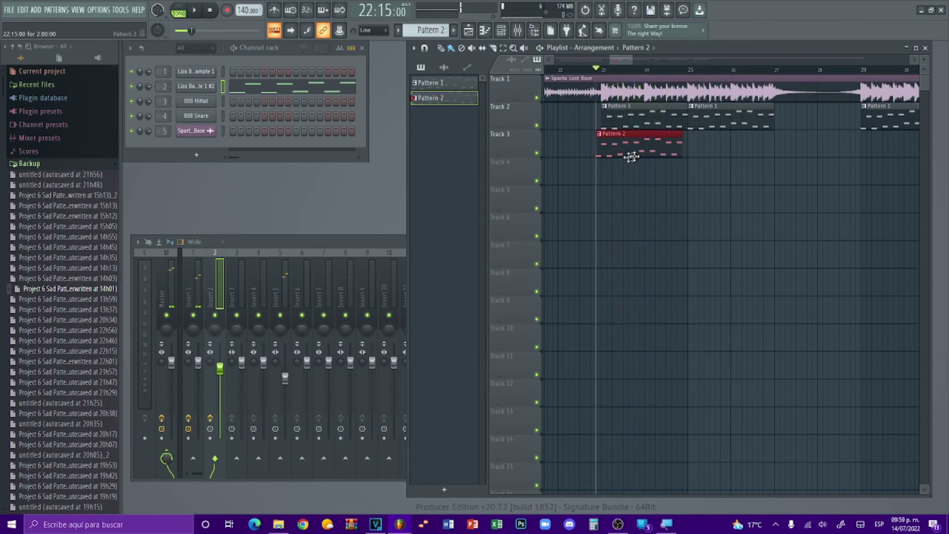
pyautogui.click(690, 154)
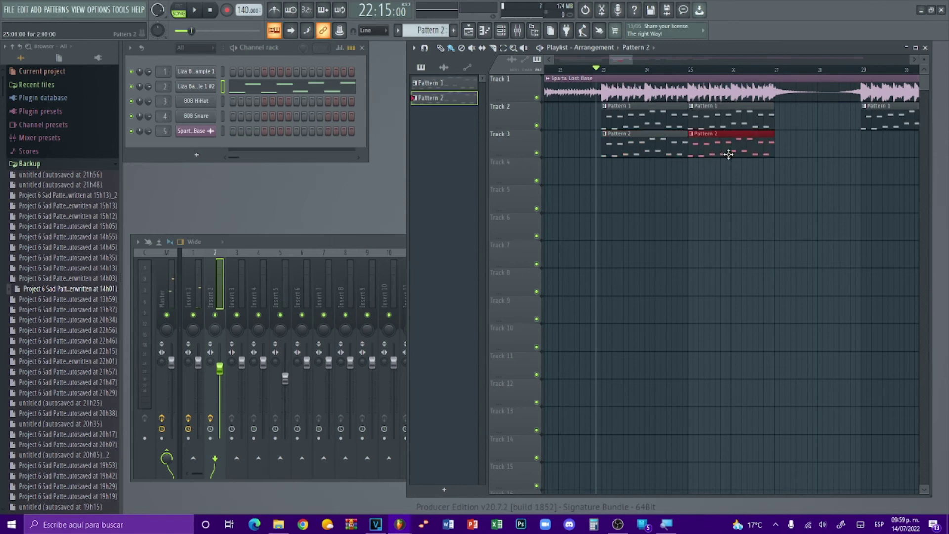
pyautogui.press('space')
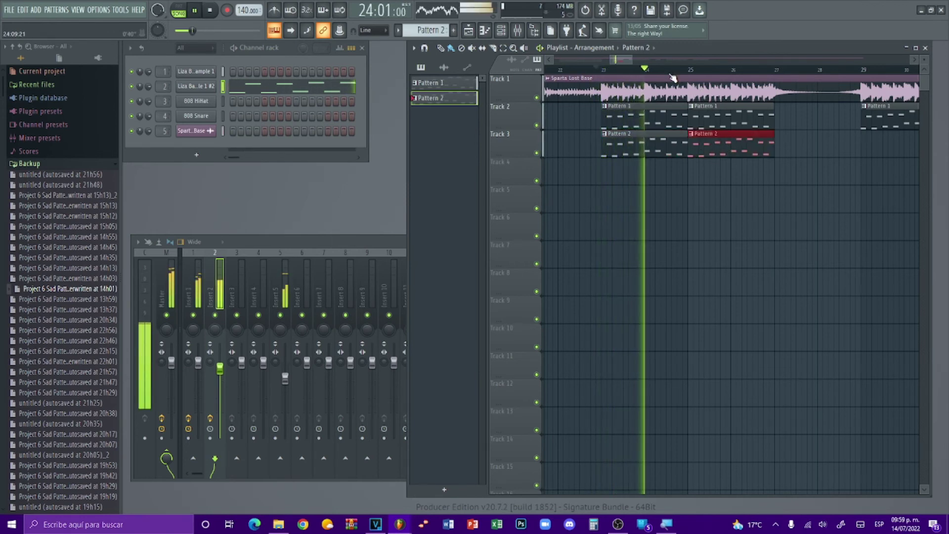
pyautogui.press('space')
pyautogui.hotkey('alt', 'Tab')
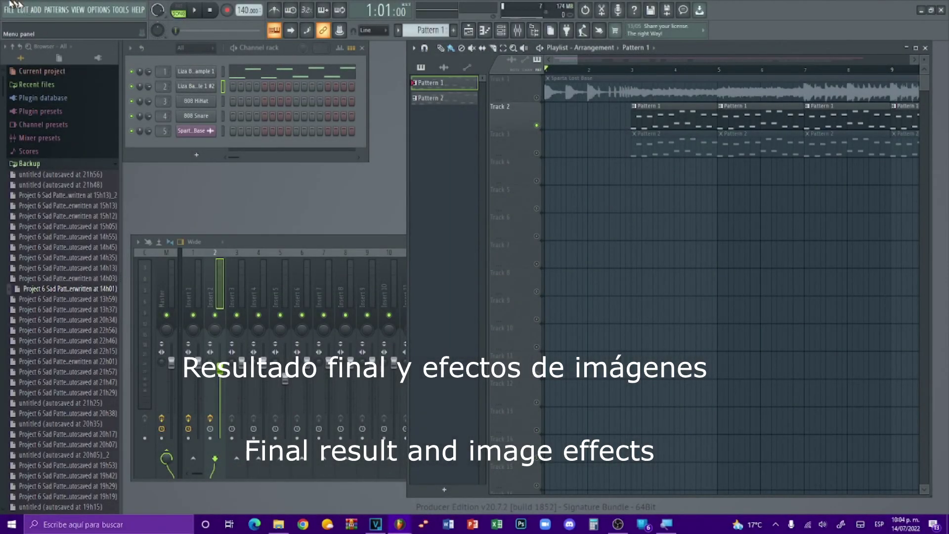
# Export the full song as a WAV file named "Liza Baez Lost Patterns 1.wav" and start the render
pyautogui.click(8, 9)
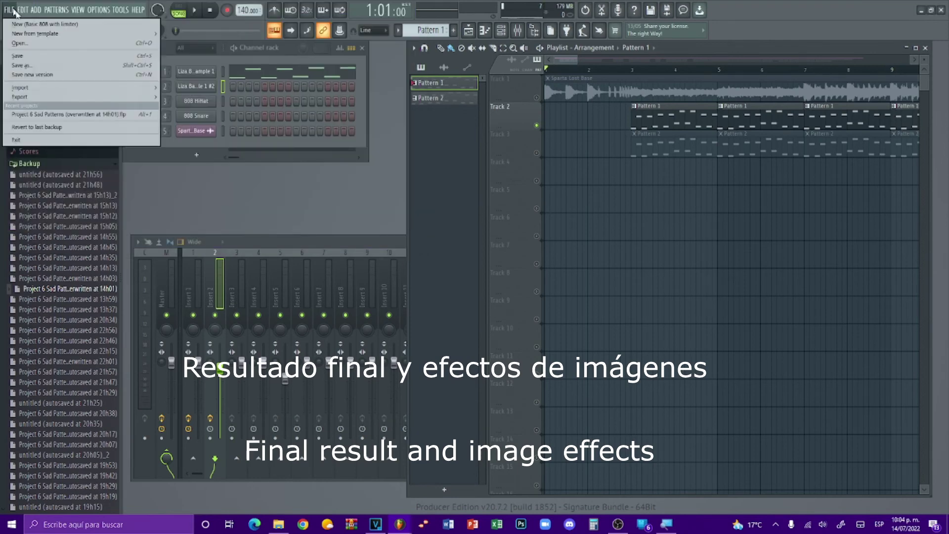
pyautogui.moveTo(80, 97)
pyautogui.click(190, 106)
pyautogui.click(54, 104)
pyautogui.doubleClick(275, 88)
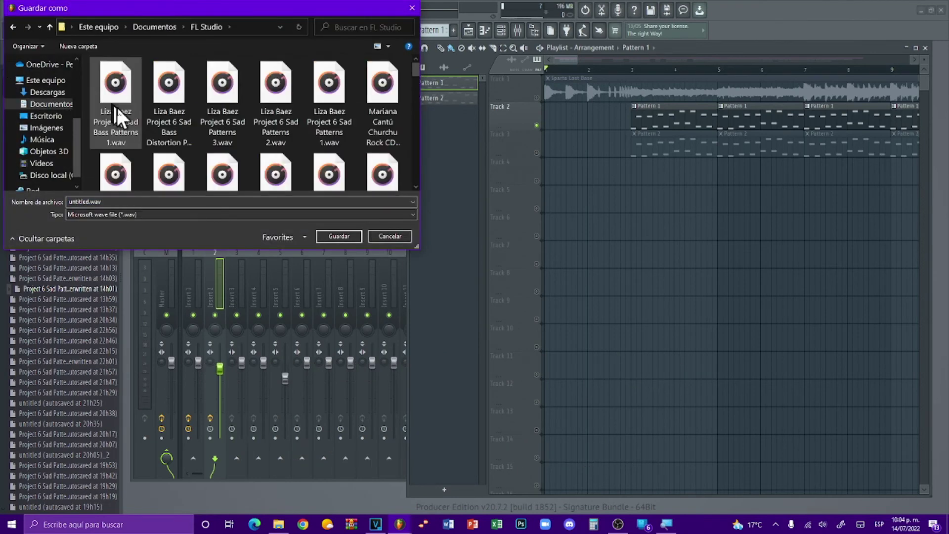
pyautogui.click(333, 92)
pyautogui.click(138, 203)
pyautogui.press('Left')
pyautogui.hotkey('ctrl', 'Right')
pyautogui.hotkey('ctrl', 'Right')
pyautogui.hotkey('ctrl', 'Right')
pyautogui.hotkey('ctrl', 'Left')
pyautogui.hotkey('shift', 'Right')
pyautogui.hotkey('shift', 'Right')
pyautogui.hotkey('shift', 'Right')
pyautogui.hotkey('shift', 'Right')
pyautogui.hotkey('shift', 'Right')
pyautogui.hotkey('shift', 'Right')
pyautogui.hotkey('shift', 'Right')
pyautogui.hotkey('shift', 'Right')
pyautogui.hotkey('shift', 'Right')
pyautogui.hotkey('shift', 'Right')
pyautogui.hotkey('shift', 'Right')
pyautogui.hotkey('shift', 'Right')
pyautogui.hotkey('shift', 'Right')
pyautogui.write('Lost')
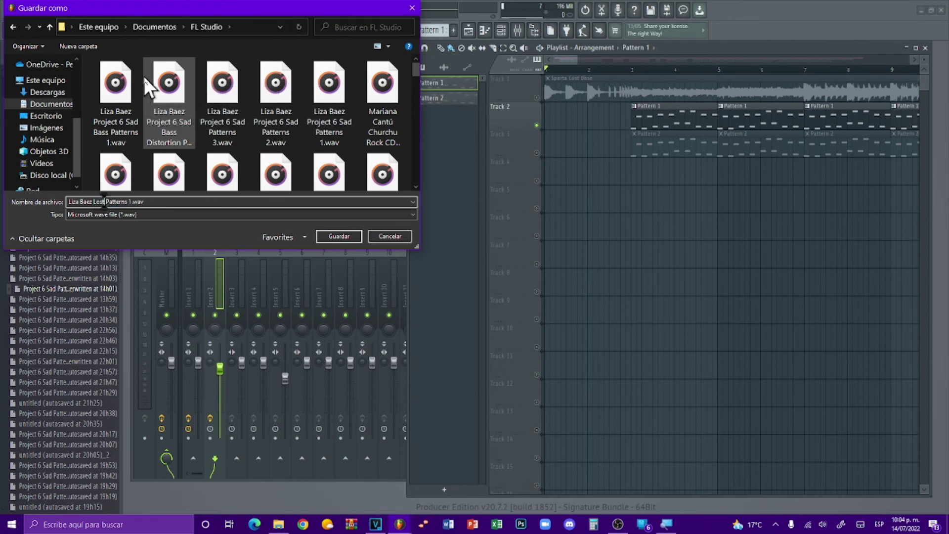
pyautogui.press('Return')
pyautogui.click(549, 397)
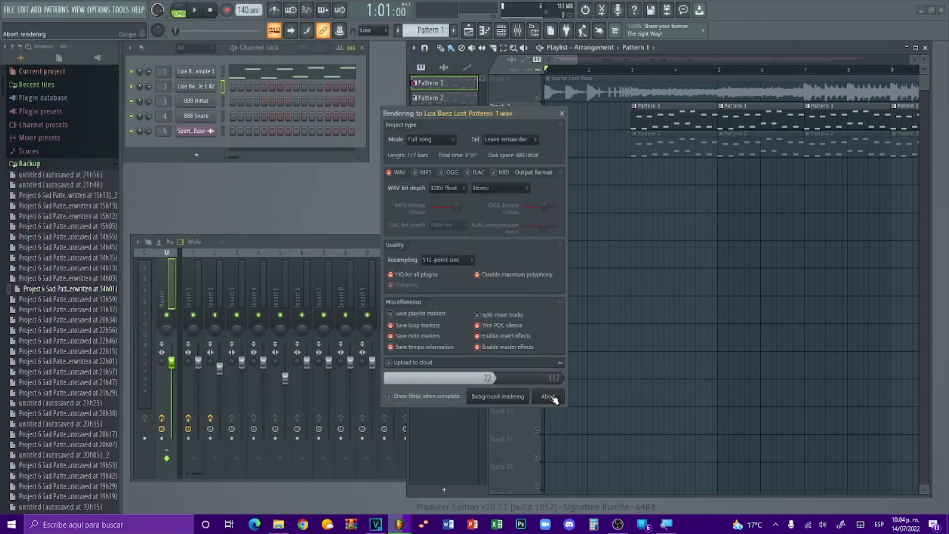
# Switch to VEGAS Pro and import the rendered Lost Patterns 1 WAV file into the project media
pyautogui.moveTo(376, 524)
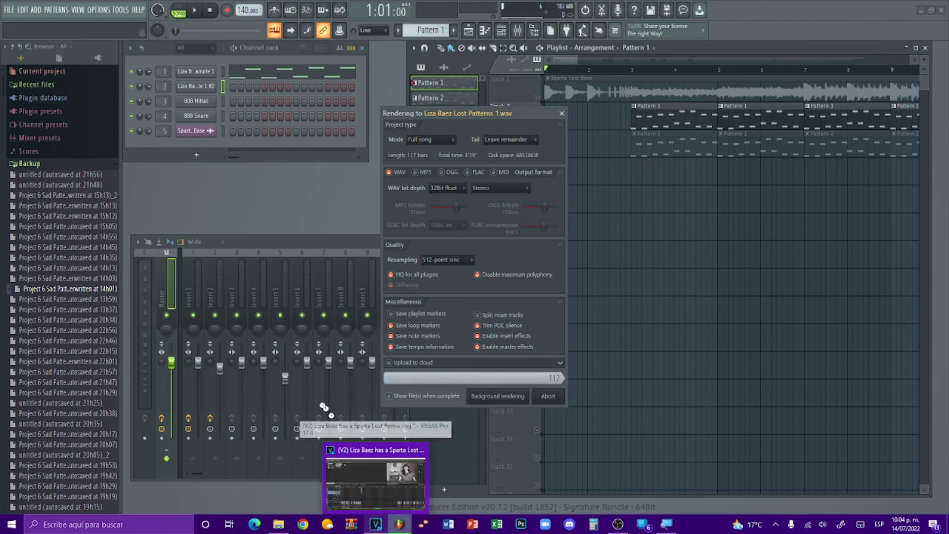
pyautogui.click(366, 497)
pyautogui.click(7, 16)
pyautogui.moveTo(514, 131)
pyautogui.click(551, 132)
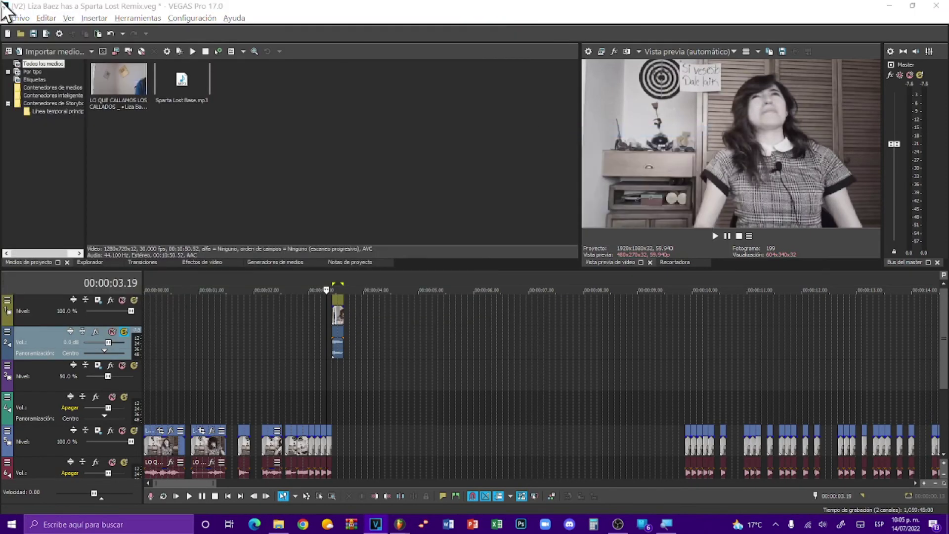
pyautogui.click(42, 85)
pyautogui.doubleClick(220, 114)
# Place the imported Lost Patterns 1 audio on Track 2, aligned to the start of the timeline
pyautogui.click(116, 116)
pyautogui.click(400, 331)
pyautogui.moveTo(126, 94); pyautogui.dragTo(336, 341)
pyautogui.scroll(1, 365, 364)
pyautogui.scroll(-1, 363, 360)
pyautogui.press('Home')
pyautogui.click(133, 300)
pyautogui.moveTo(408, 348); pyautogui.dragTo(220, 347)
# Move the short video clip on Track 1 to the start of the timeline
pyautogui.click(353, 317)
pyautogui.moveTo(339, 317); pyautogui.dragTo(158, 343)
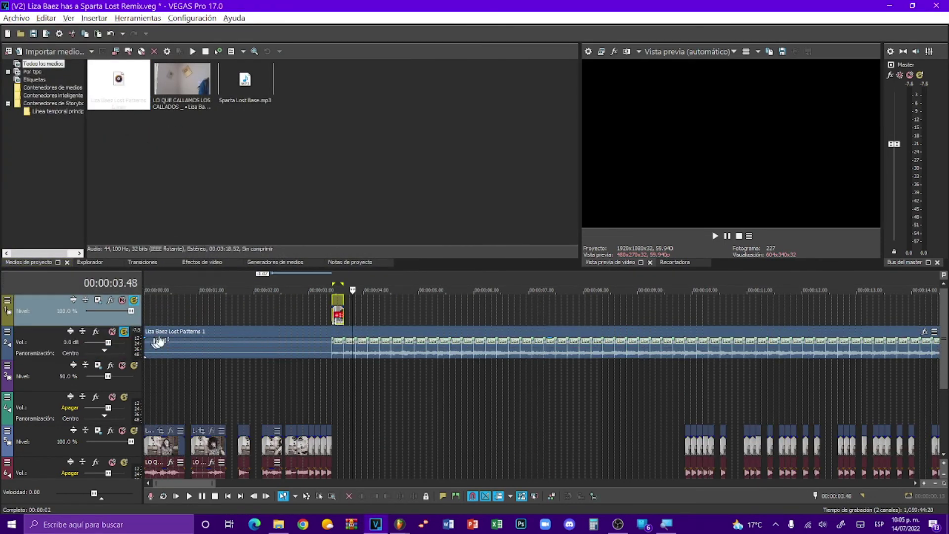
pyautogui.hotkey('ctrl', 'x')
pyautogui.press('Home')
pyautogui.hotkey('ctrl', 'v')
# Select the Track 1 video clip with the Track 2 audio and run the script that repeats the clip at every note marker
pyautogui.click(156, 341)
pyautogui.click(238, 316)
pyautogui.click(149, 307)
pyautogui.keyDown('ctrl'); pyautogui.click(171, 343); pyautogui.keyUp('ctrl')
pyautogui.keyDown('ctrl'); pyautogui.click(183, 312); pyautogui.keyUp('ctrl')
pyautogui.click(122, 21)
pyautogui.moveTo(368, 214)
pyautogui.click(380, 374)
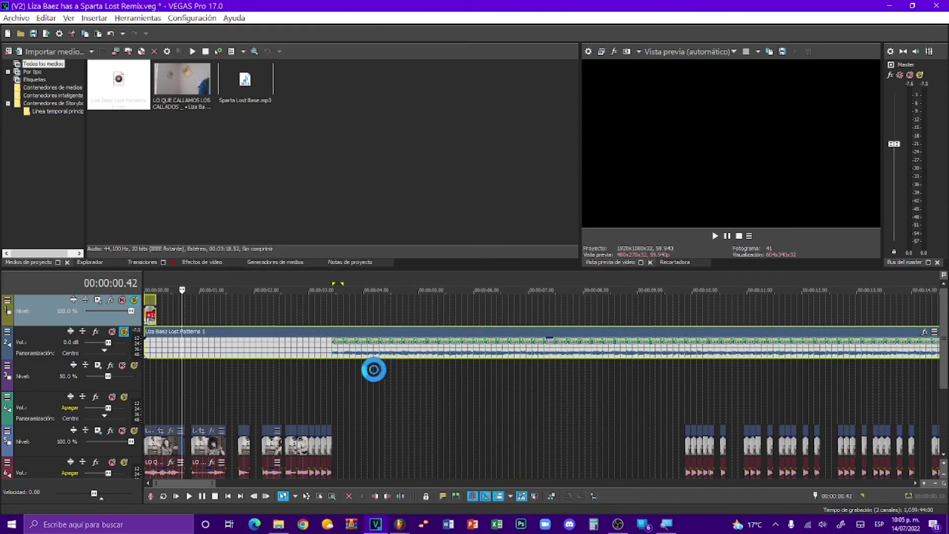
# Use Track Motion to shrink Track 1's picture into the upper-left corner of the frame
pyautogui.click(97, 300)
pyautogui.click(381, 207)
pyautogui.click(350, 235)
pyautogui.click(361, 381)
pyautogui.click(409, 190)
# Replace the overlong Track 1 video event near 0:33 with a copy of a short neighbouring clip
pyautogui.moveTo(185, 478); pyautogui.dragTo(209, 435)
pyautogui.hotkey('ctrl', 'z')
pyautogui.click(191, 390)
pyautogui.moveTo(191, 483); pyautogui.dragTo(212, 483)
pyautogui.scroll(-8, 280, 454)
pyautogui.click(272, 315)
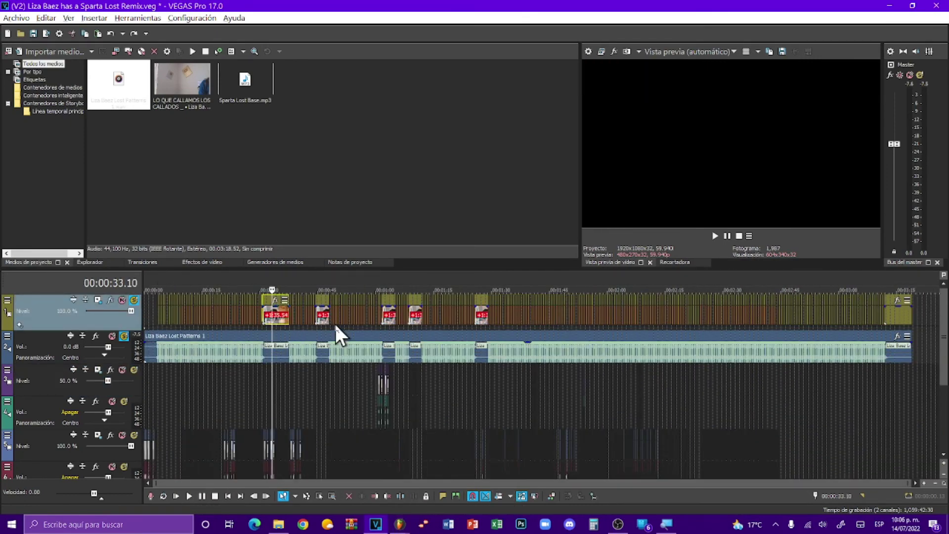
pyautogui.press('Delete')
pyautogui.scroll(8, 396, 344)
pyautogui.click(393, 313)
pyautogui.hotkey('ctrl', 'c')
pyautogui.click(397, 314)
pyautogui.hotkey('ctrl', 'v')
# Replace the overlong Track 1 video events between about 0:44 and 1:08 with the copied short clip
pyautogui.moveTo(280, 483); pyautogui.dragTo(416, 483)
pyautogui.click(402, 314)
pyautogui.press('Delete')
pyautogui.click(379, 314)
pyautogui.hotkey('ctrl', 'v')
pyautogui.click(417, 315)
pyautogui.press('Delete')
pyautogui.click(365, 314)
pyautogui.click(370, 315)
pyautogui.hotkey('ctrl', 'v')
pyautogui.click(534, 309)
pyautogui.press('Delete')
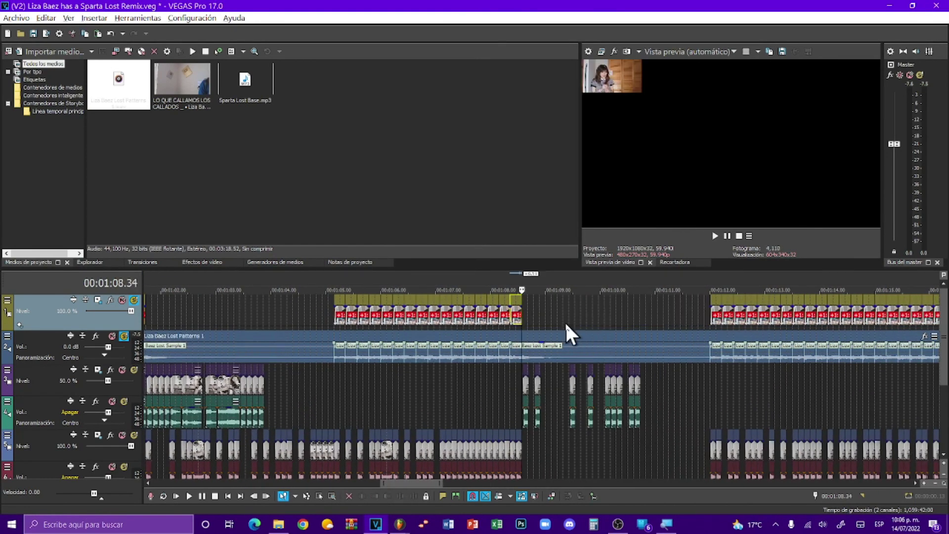
# Replace the overlong Track 1 events near 1:26 and 3:12 with the copied short clip, and save the project
pyautogui.moveTo(417, 483); pyautogui.dragTo(856, 483)
pyautogui.click(330, 315)
pyautogui.press('Delete')
pyautogui.click(301, 314)
pyautogui.hotkey('ctrl', 'v')
pyautogui.click(702, 314)
pyautogui.press('Delete')
pyautogui.click(646, 314)
pyautogui.hotkey('ctrl', 'v')
pyautogui.scroll(-10, 647, 312)
pyautogui.hotkey('ctrl', 's')
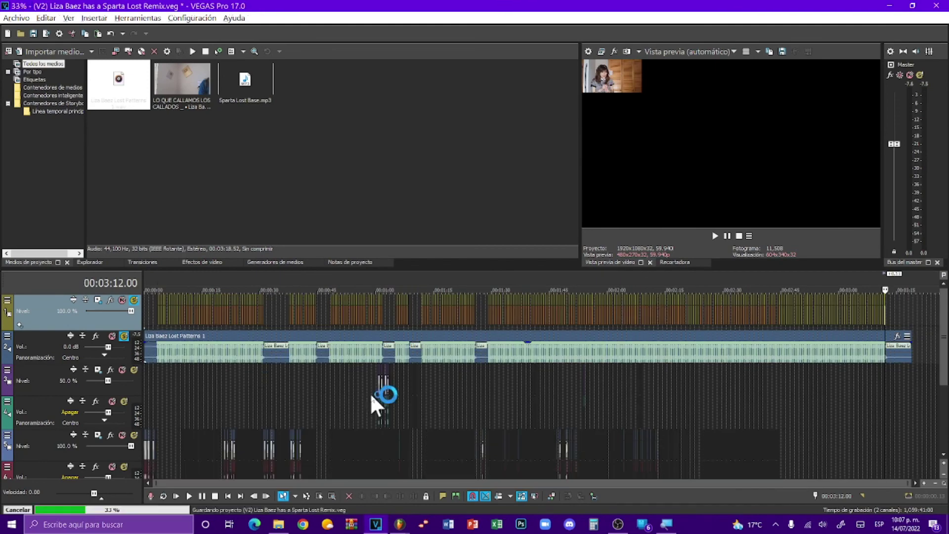
# Select the first video event on Track 1 and run the flip script on the track's events
pyautogui.scroll(10, 250, 321)
pyautogui.click(531, 319)
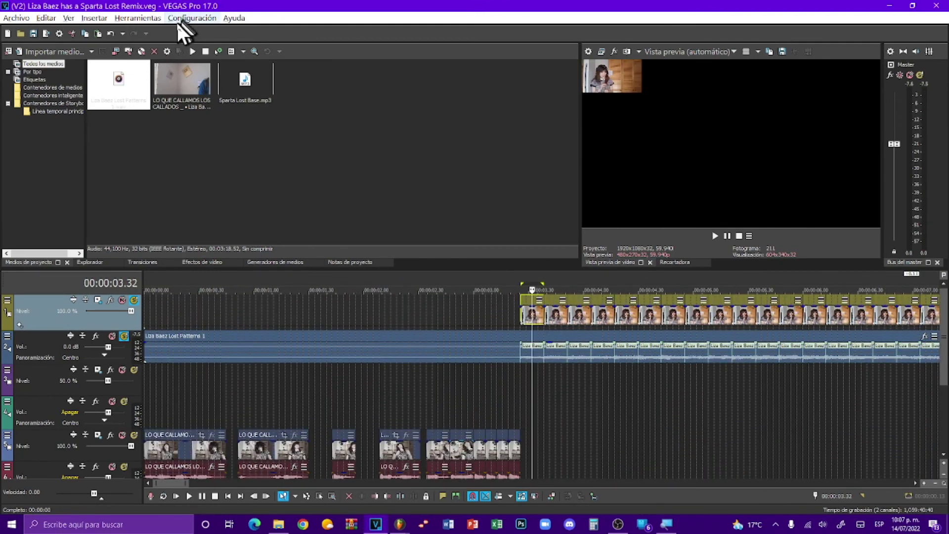
pyautogui.click(192, 18)
pyautogui.moveTo(328, 216)
pyautogui.click(682, 244)
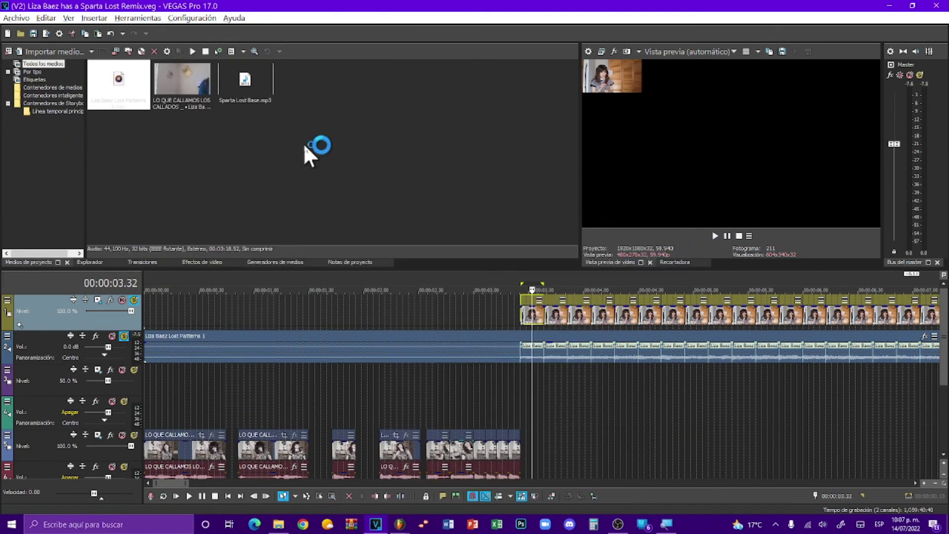
pyautogui.click(200, 110)
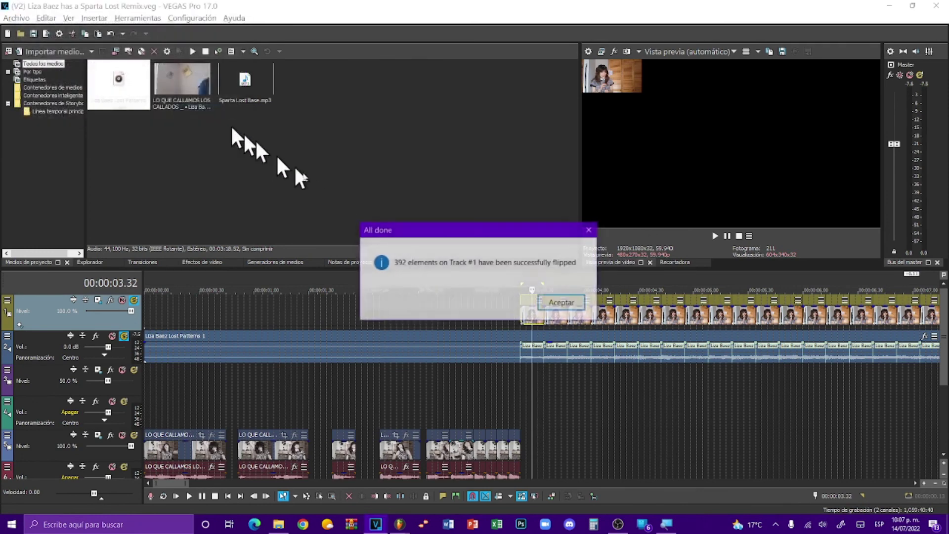
pyautogui.press('Return')
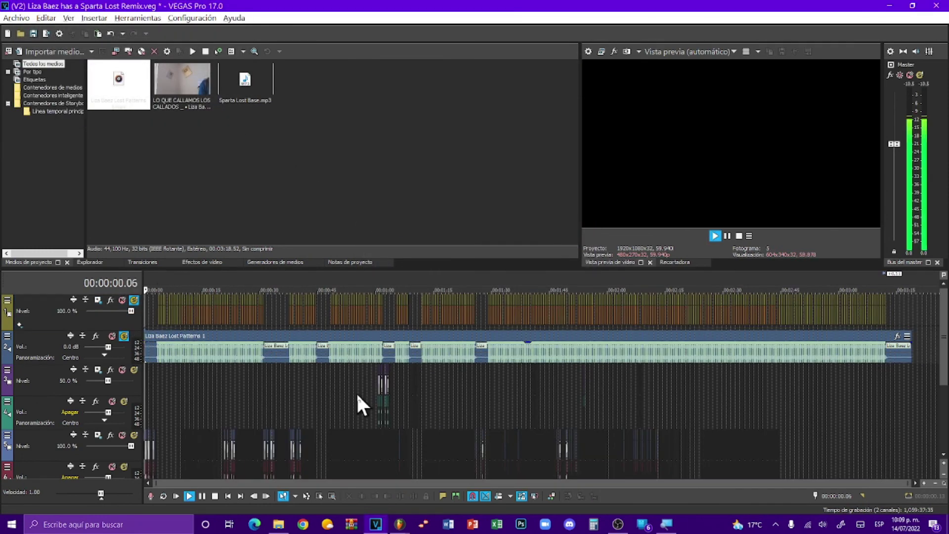